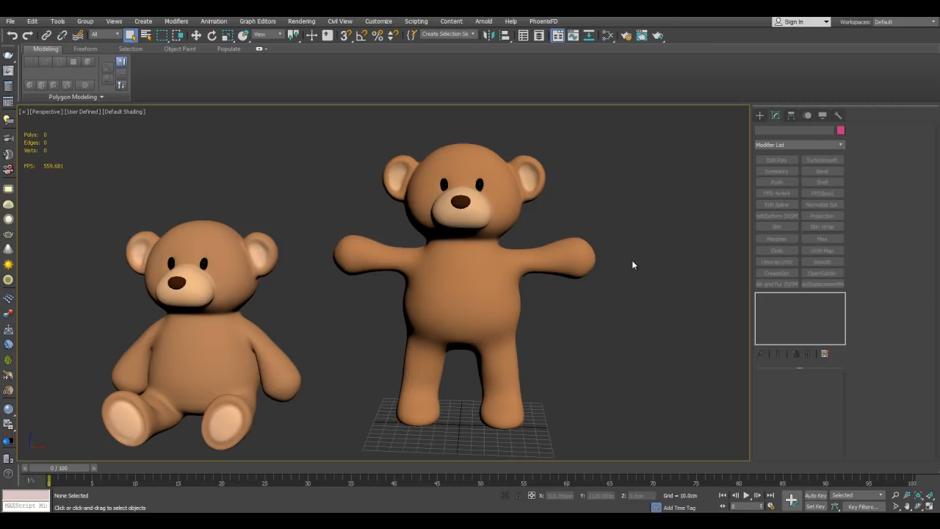
Show edged faces and inspect the standing bear's body, eyes and nose meshes one by one.
{"action": "key", "text": "F4"}
{"action": "left_click", "coordinate": [557, 258]}
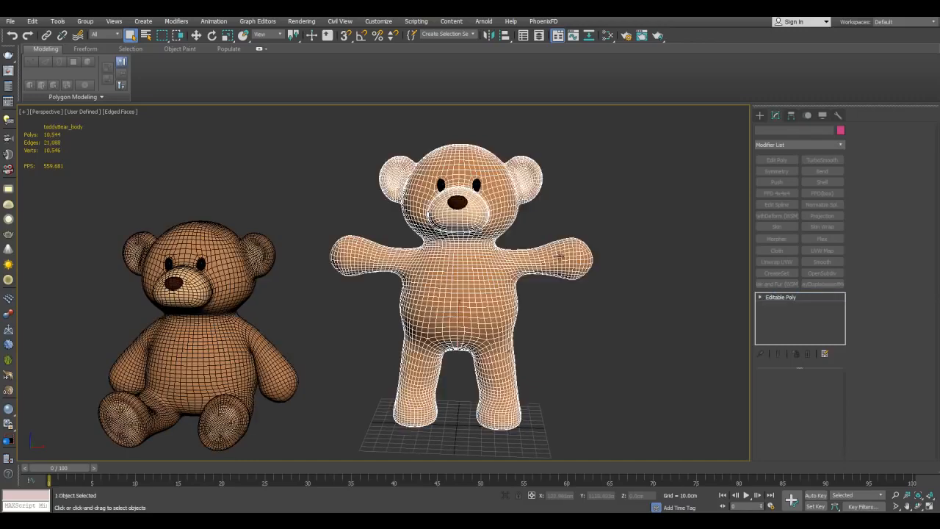
{"action": "key", "text": "z"}
{"action": "scroll", "coordinate": [596, 229], "scroll_direction": "up", "scroll_amount": 3}
{"action": "middle_click_drag", "start_coordinate": [657, 198], "coordinate": [564, 303]}
{"action": "scroll", "coordinate": [565, 301], "scroll_direction": "down", "scroll_amount": 3}
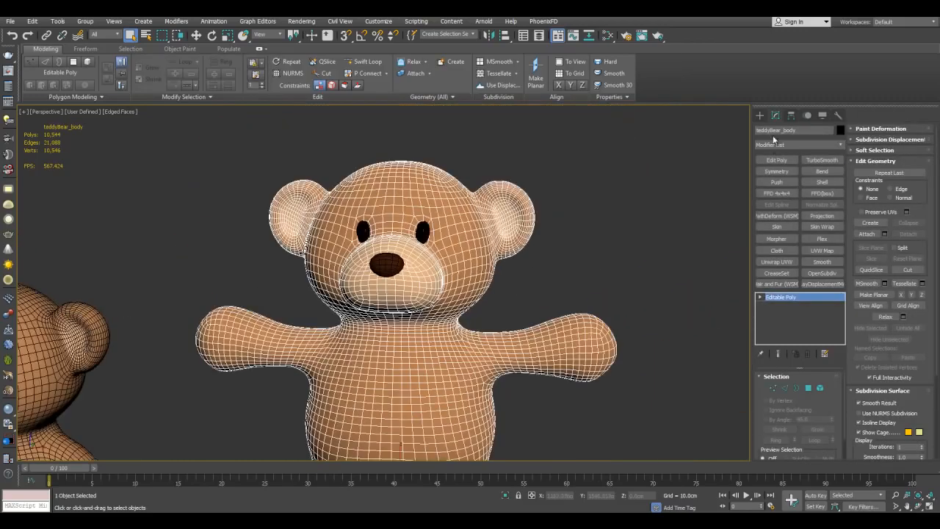
{"action": "left_click", "coordinate": [424, 232]}
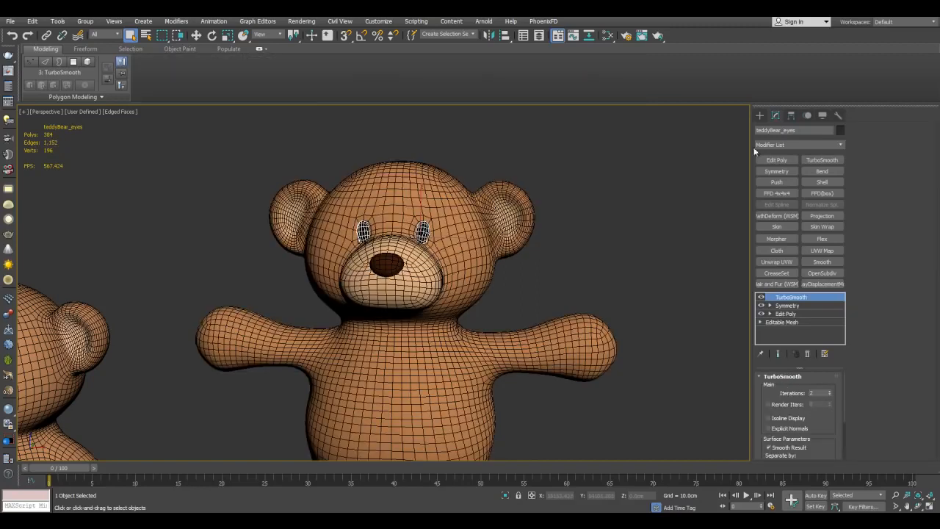
{"action": "left_click", "coordinate": [376, 260]}
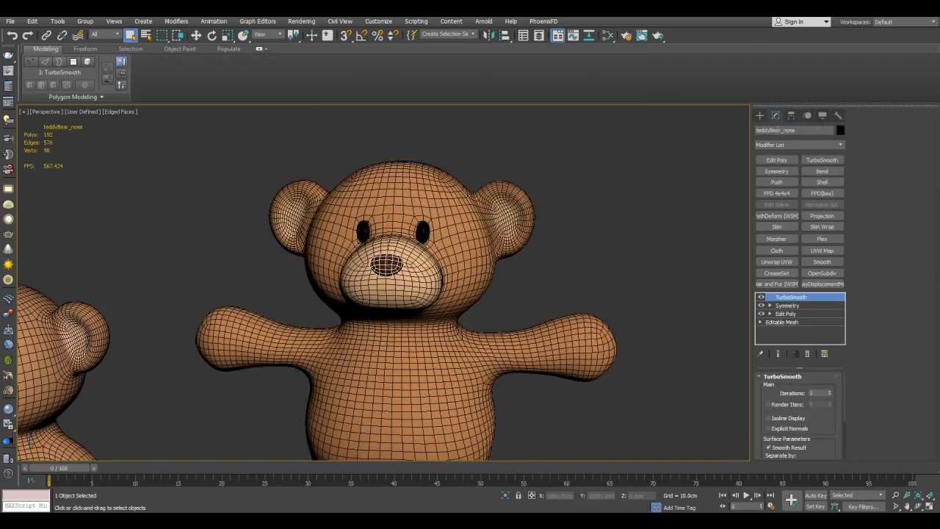
{"action": "scroll", "coordinate": [682, 149], "scroll_direction": "down", "scroll_amount": 3}
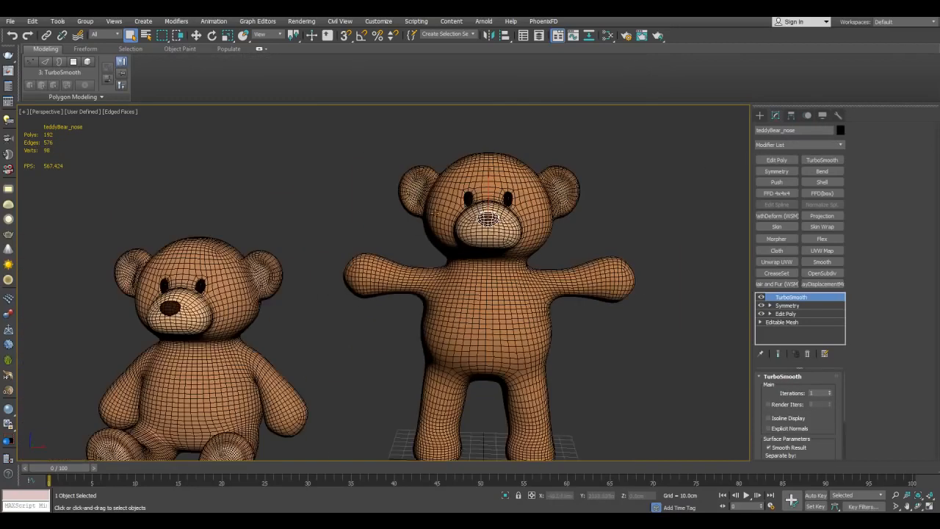
Select the seated bear's body and compare both bears in plain shading and with edged faces.
{"action": "middle_click_drag", "start_coordinate": [349, 266], "coordinate": [440, 171]}
{"action": "left_click", "coordinate": [416, 240]}
{"action": "middle_click_drag", "start_coordinate": [416, 240], "coordinate": [435, 252]}
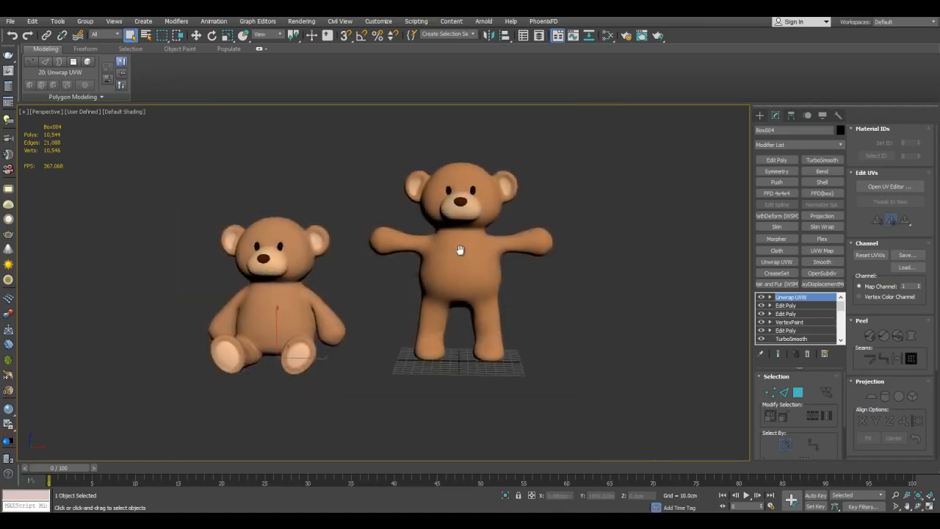
{"action": "scroll", "coordinate": [458, 251], "scroll_direction": "up", "scroll_amount": 3}
{"action": "middle_click_drag", "start_coordinate": [382, 276], "coordinate": [419, 279], "text": "alt"}
{"action": "middle_click_drag", "start_coordinate": [352, 305], "coordinate": [396, 264]}
{"action": "middle_click_drag", "start_coordinate": [536, 234], "coordinate": [478, 278]}
{"action": "middle_click_drag", "start_coordinate": [604, 279], "coordinate": [595, 236], "text": "alt"}
{"action": "key", "text": "F4"}
{"action": "middle_click_drag", "start_coordinate": [326, 281], "coordinate": [458, 254]}
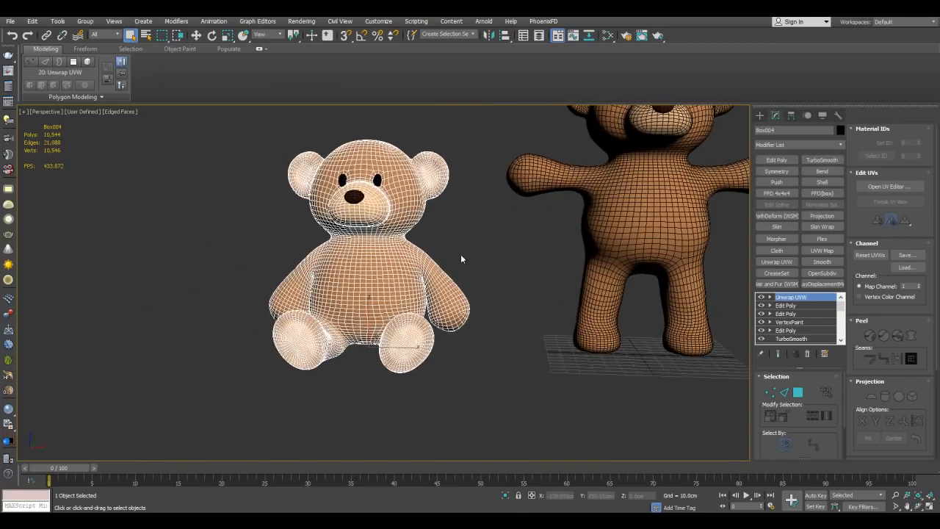
Examine the seated bear's mesh flow up close around the body and arms, with edged faces on and off.
{"action": "scroll", "coordinate": [457, 254], "scroll_direction": "up", "scroll_amount": 10}
{"action": "key", "text": "F4"}
{"action": "middle_click_drag", "start_coordinate": [510, 240], "coordinate": [430, 218], "text": "alt"}
{"action": "scroll", "coordinate": [469, 258], "scroll_direction": "up", "scroll_amount": 2}
{"action": "key", "text": "F4"}
{"action": "scroll", "coordinate": [465, 287], "scroll_direction": "down", "scroll_amount": 5}
{"action": "scroll", "coordinate": [431, 218], "scroll_direction": "up", "scroll_amount": 3}
{"action": "middle_click_drag", "start_coordinate": [447, 272], "coordinate": [434, 299], "text": "alt"}
{"action": "scroll", "coordinate": [434, 299], "scroll_direction": "up", "scroll_amount": 3}
{"action": "middle_click_drag", "start_coordinate": [475, 240], "coordinate": [378, 224], "text": "alt"}
{"action": "scroll", "coordinate": [418, 267], "scroll_direction": "down", "scroll_amount": 10}
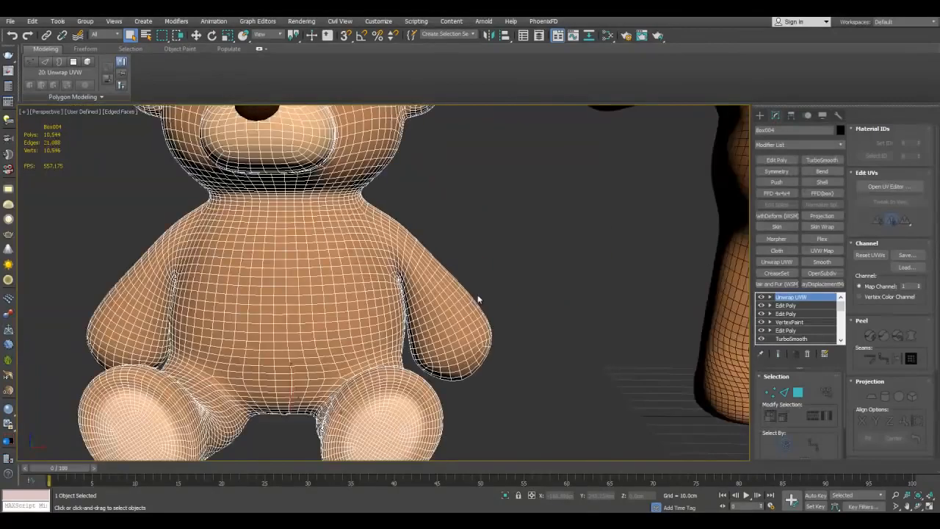
{"action": "middle_click_drag", "start_coordinate": [550, 278], "coordinate": [624, 250], "text": "alt"}
{"action": "middle_click_drag", "start_coordinate": [624, 250], "coordinate": [402, 276]}
{"action": "middle_click_drag", "start_coordinate": [474, 226], "coordinate": [490, 284]}
{"action": "middle_click_drag", "start_coordinate": [554, 242], "coordinate": [506, 282]}
{"action": "middle_click_drag", "start_coordinate": [442, 302], "coordinate": [507, 229]}
{"action": "middle_click_drag", "start_coordinate": [440, 238], "coordinate": [518, 237], "text": "alt"}
{"action": "scroll", "coordinate": [375, 227], "scroll_direction": "down", "scroll_amount": 4}
{"action": "middle_click_drag", "start_coordinate": [246, 204], "coordinate": [334, 206]}
Select the seated bear's body, eyes and nose together and hide them.
{"action": "left_click_drag", "start_coordinate": [258, 175], "coordinate": [394, 250]}
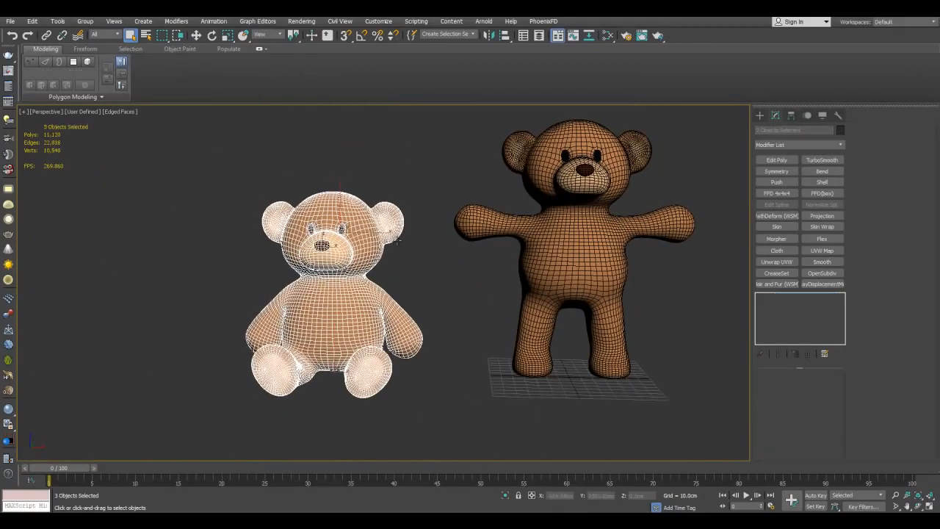
{"action": "right_click", "coordinate": [397, 239]}
{"action": "left_click", "coordinate": [430, 203]}
{"action": "scroll", "coordinate": [514, 268], "scroll_direction": "up", "scroll_amount": 5}
{"action": "middle_click_drag", "start_coordinate": [514, 269], "coordinate": [473, 238]}
{"action": "scroll", "coordinate": [491, 292], "scroll_direction": "down", "scroll_amount": 4}
{"action": "scroll", "coordinate": [495, 302], "scroll_direction": "up", "scroll_amount": 5}
Set the Perspective and Right views to wireframe and maximize the Right view framed on the standing bear's leg.
{"action": "key", "text": "F3"}
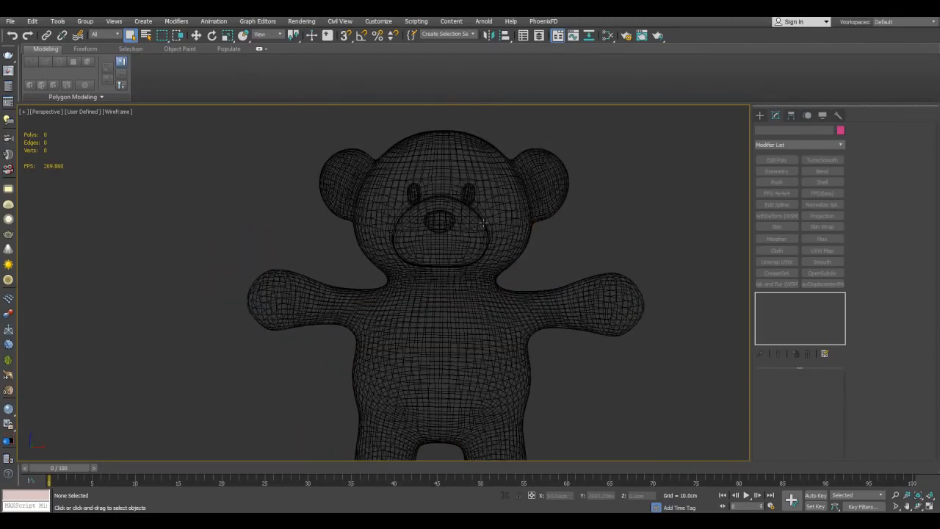
{"action": "key", "text": "alt+w"}
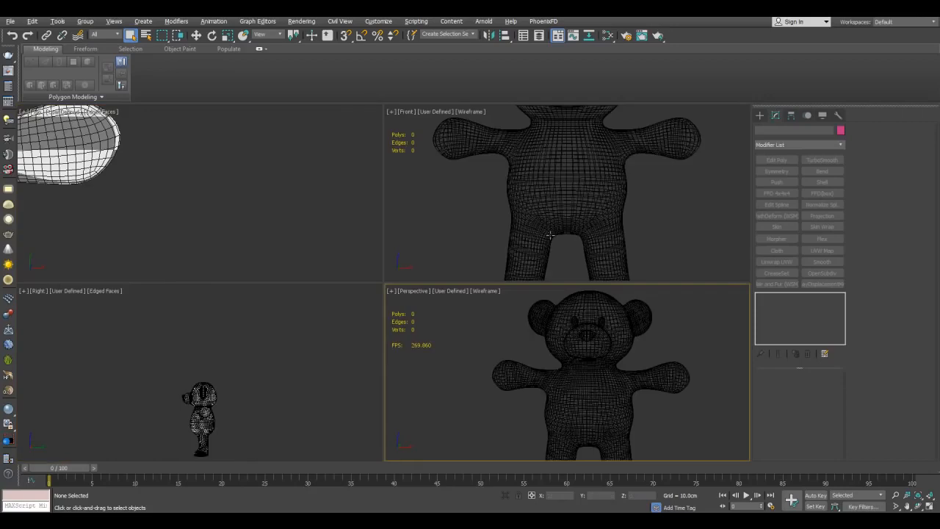
{"action": "left_click", "coordinate": [221, 381]}
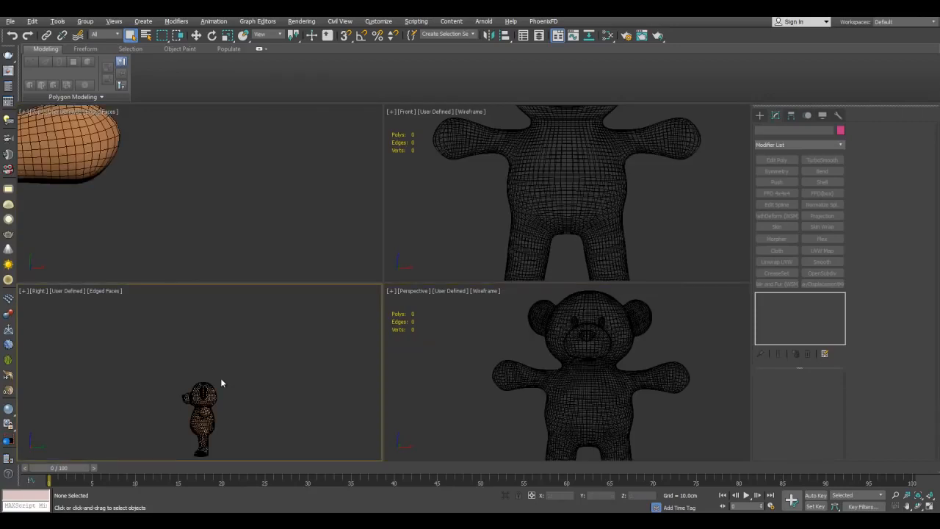
{"action": "key", "text": "alt+w"}
{"action": "scroll", "coordinate": [447, 279], "scroll_direction": "up", "scroll_amount": 3}
{"action": "key", "text": "F3"}
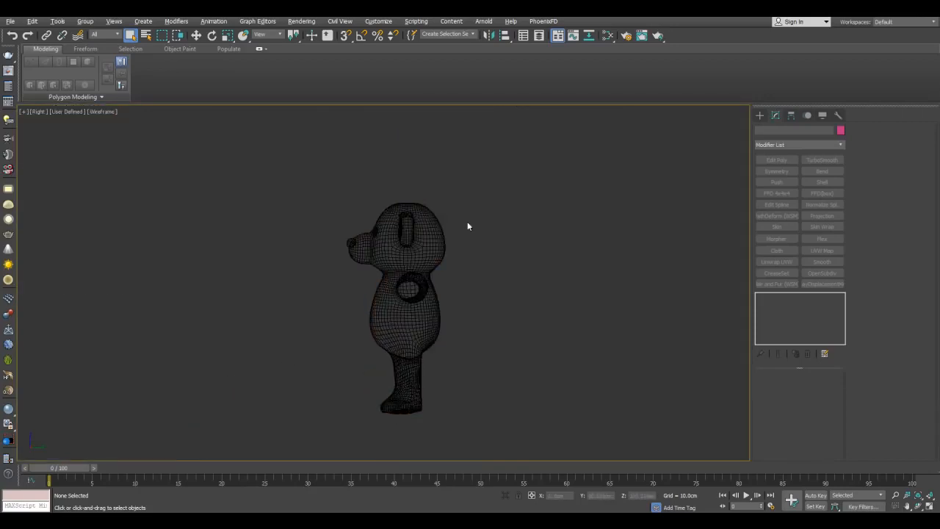
{"action": "scroll", "coordinate": [457, 222], "scroll_direction": "up", "scroll_amount": 3}
{"action": "middle_click_drag", "start_coordinate": [493, 283], "coordinate": [413, 189]}
{"action": "scroll", "coordinate": [469, 287], "scroll_direction": "up", "scroll_amount": 2}
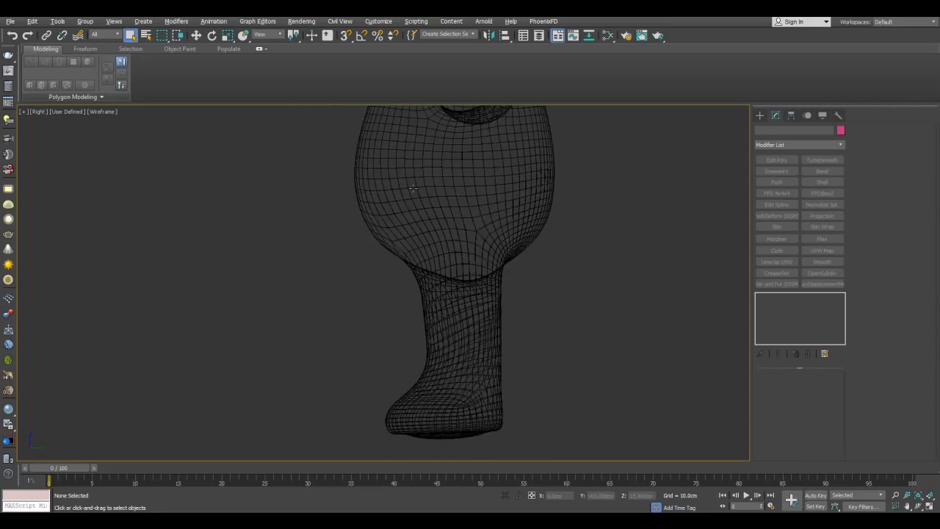
Using Bone Tools, create a leg bone chain in the Right view from the hip through knee and ankle to the toe.
{"action": "left_click", "coordinate": [220, 24]}
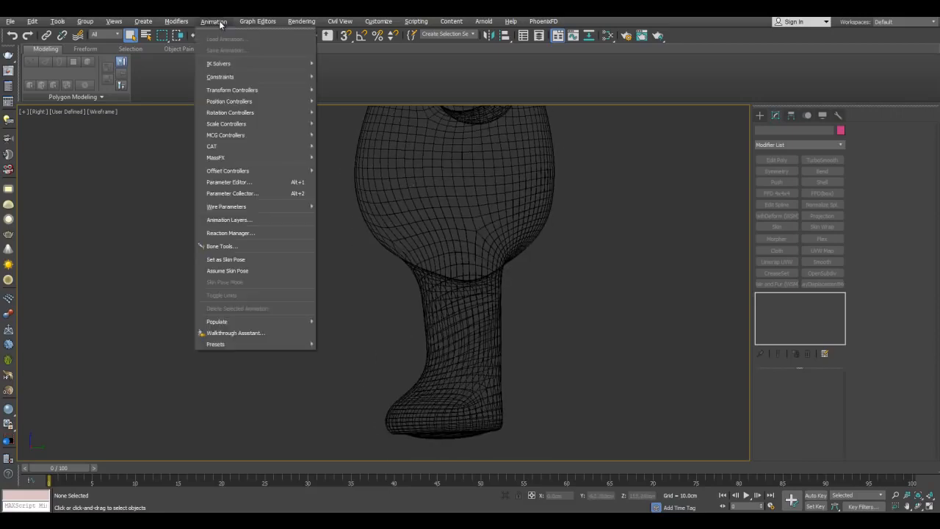
{"action": "left_click", "coordinate": [220, 245]}
{"action": "left_click_drag", "start_coordinate": [69, 87], "coordinate": [243, 161]}
{"action": "left_click", "coordinate": [242, 216]}
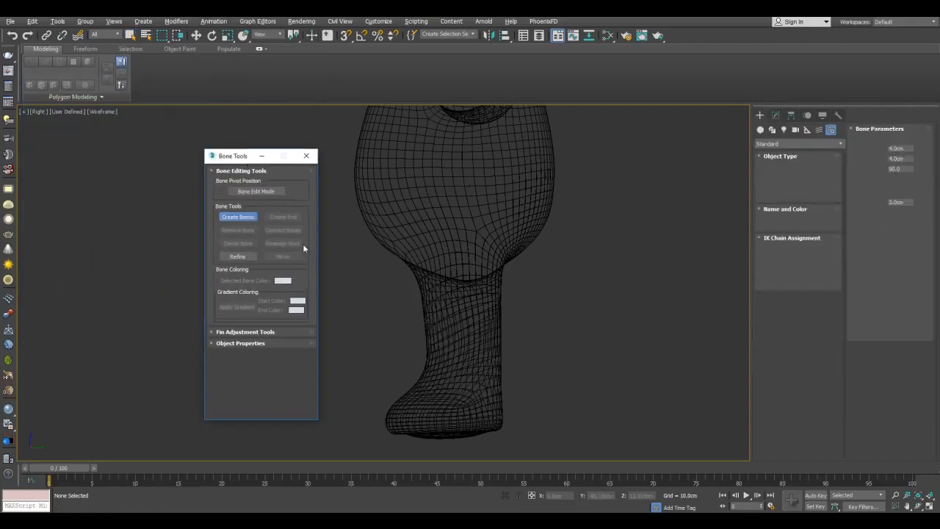
{"action": "middle_click_drag", "start_coordinate": [489, 309], "coordinate": [520, 273]}
{"action": "scroll", "coordinate": [494, 282], "scroll_direction": "up", "scroll_amount": 2}
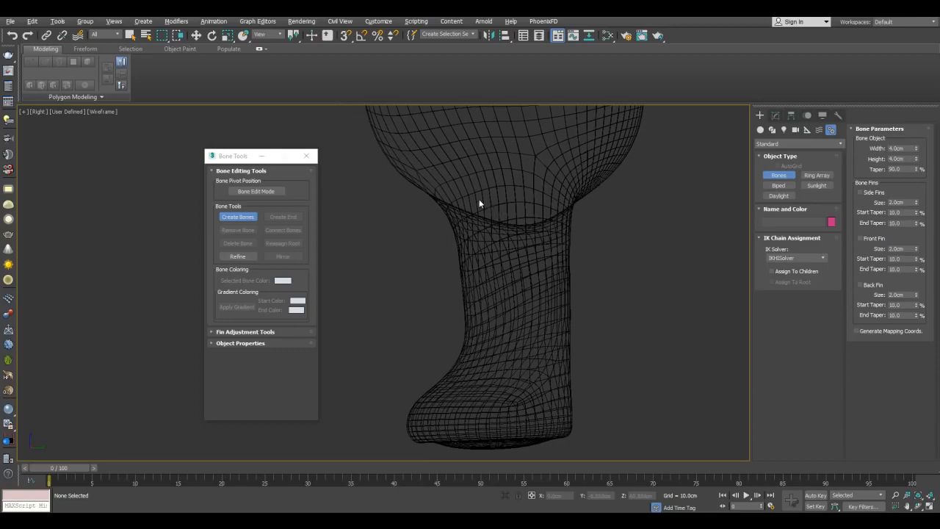
{"action": "left_click", "coordinate": [478, 204]}
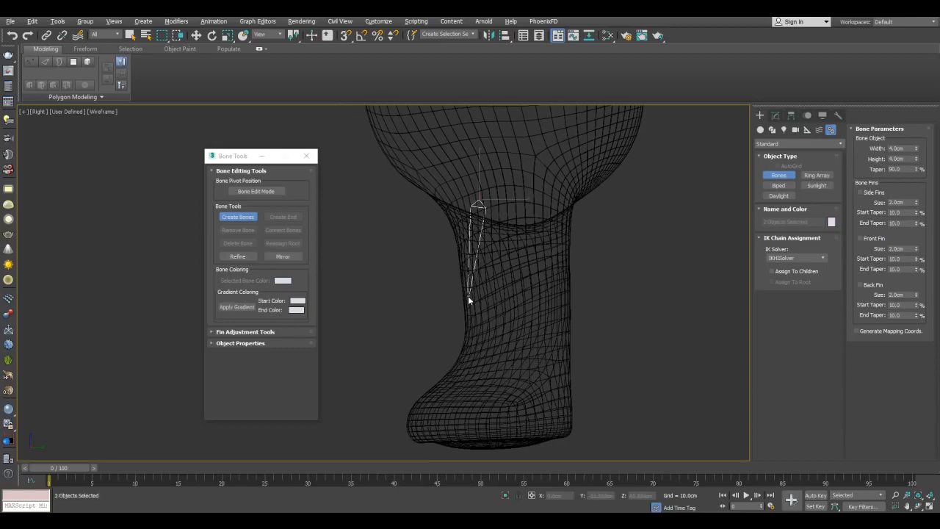
{"action": "left_click", "coordinate": [467, 286]}
{"action": "left_click", "coordinate": [510, 365]}
{"action": "left_click", "coordinate": [418, 433]}
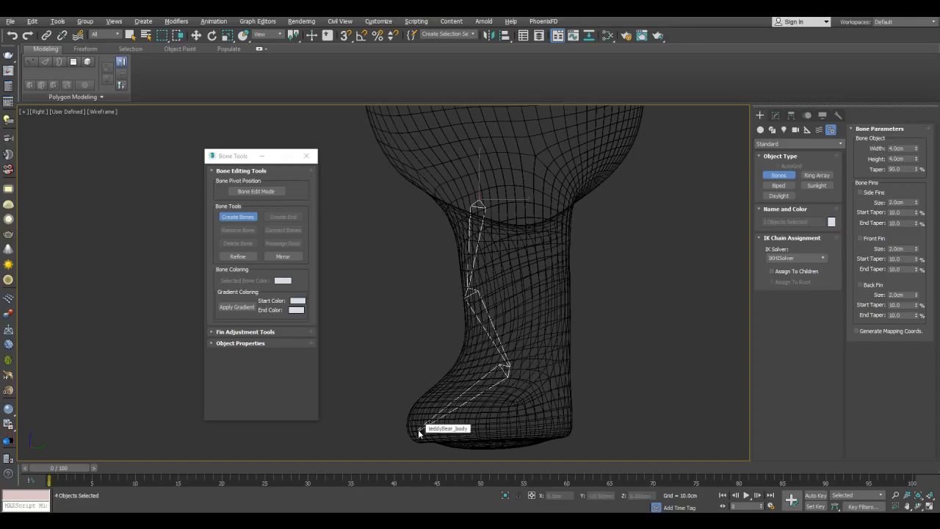
{"action": "right_click", "coordinate": [439, 352]}
Examine the bone chain and its small end bone, first in the Right view and then in the maximized Perspective view.
{"action": "scroll", "coordinate": [440, 353], "scroll_direction": "up", "scroll_amount": 5}
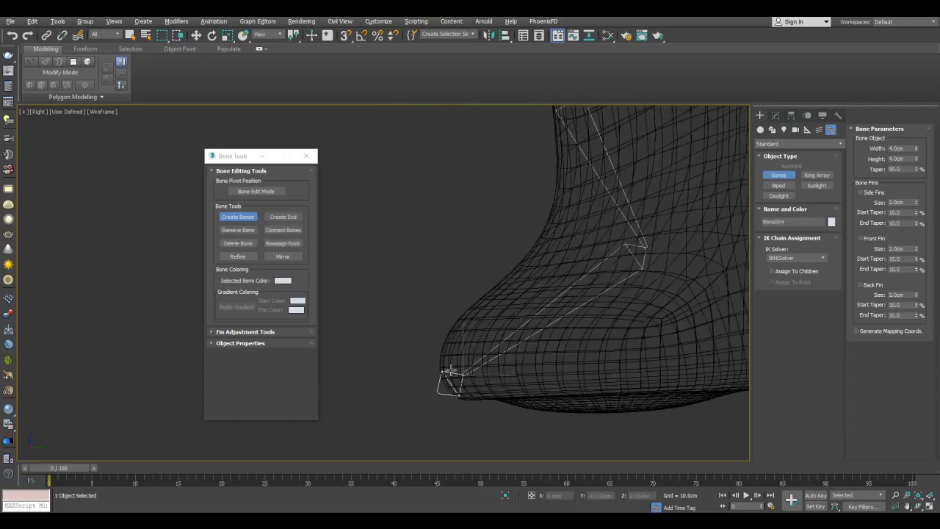
{"action": "scroll", "coordinate": [558, 283], "scroll_direction": "down", "scroll_amount": 4}
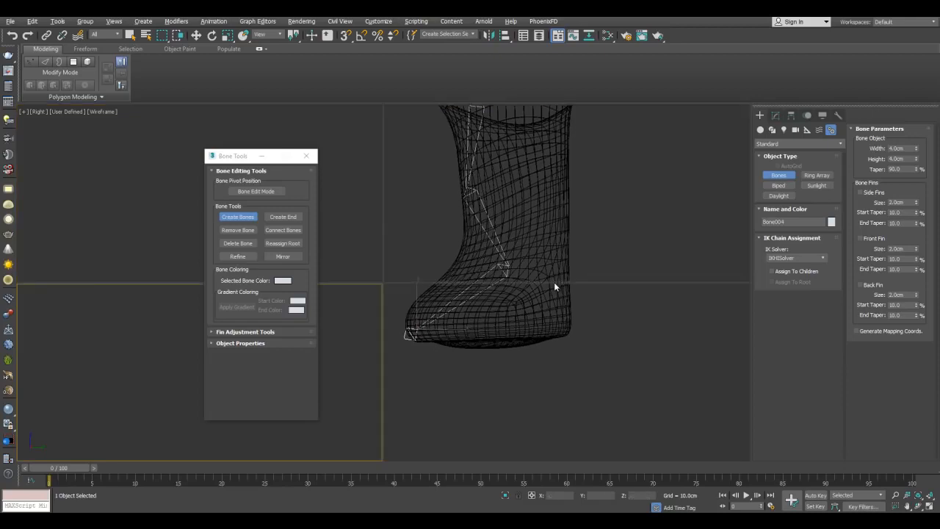
{"action": "key", "text": "alt+w"}
{"action": "middle_click", "coordinate": [602, 386]}
{"action": "key", "text": "alt+w"}
{"action": "middle_click_drag", "start_coordinate": [596, 391], "coordinate": [592, 300]}
{"action": "middle_click_drag", "start_coordinate": [496, 245], "coordinate": [526, 301], "text": "alt"}
{"action": "scroll", "coordinate": [523, 302], "scroll_direction": "up", "scroll_amount": 7}
{"action": "middle_click_drag", "start_coordinate": [548, 353], "coordinate": [569, 367], "text": "alt"}
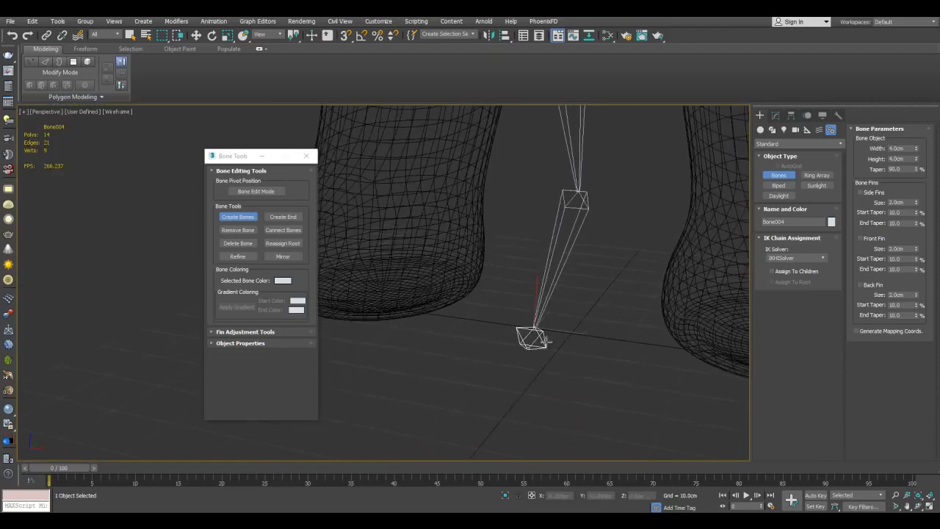
{"action": "middle_click_drag", "start_coordinate": [553, 331], "coordinate": [581, 336], "text": "alt"}
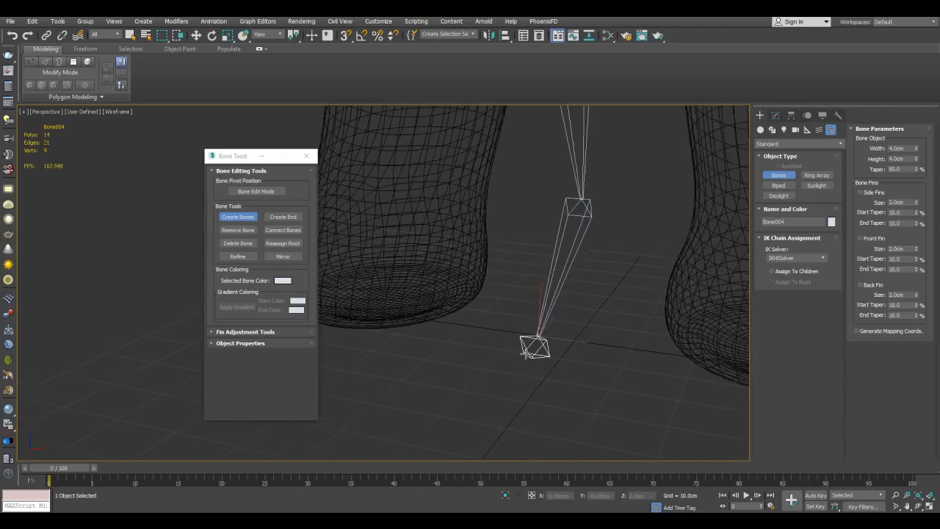
{"action": "middle_click_drag", "start_coordinate": [611, 303], "coordinate": [492, 276], "text": "alt"}
{"action": "scroll", "coordinate": [599, 317], "scroll_direction": "down", "scroll_amount": 5}
{"action": "middle_click_drag", "start_coordinate": [491, 276], "coordinate": [499, 264]}
Exit bone creation, move the Bone Tools window aside and select the chain's top bone with the Move tool.
{"action": "left_click", "coordinate": [251, 217]}
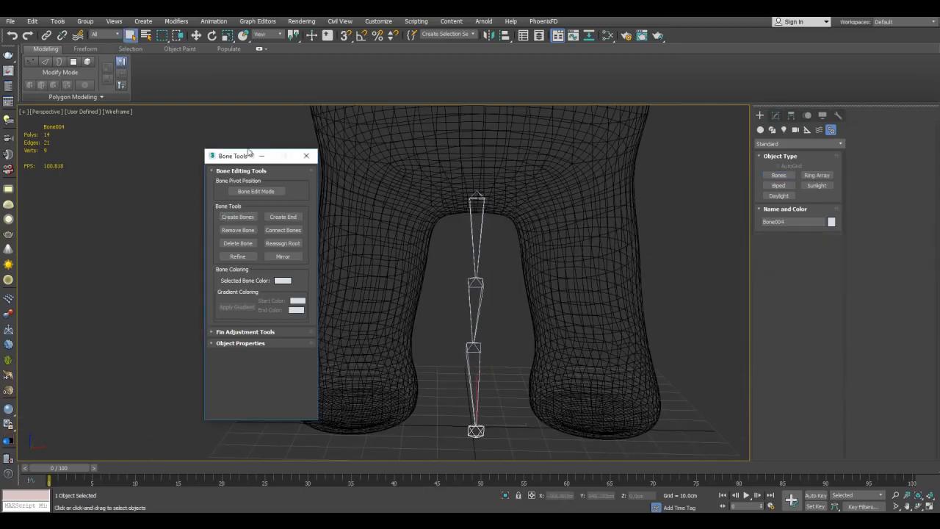
{"action": "left_click_drag", "start_coordinate": [242, 156], "coordinate": [147, 167]}
{"action": "left_click", "coordinate": [482, 228]}
{"action": "middle_click_drag", "start_coordinate": [518, 237], "coordinate": [458, 203]}
{"action": "scroll", "coordinate": [500, 235], "scroll_direction": "down", "scroll_amount": 5}
{"action": "scroll", "coordinate": [487, 215], "scroll_direction": "up", "scroll_amount": 5}
{"action": "key", "text": "w"}
{"action": "left_click_drag", "start_coordinate": [449, 177], "coordinate": [505, 243]}
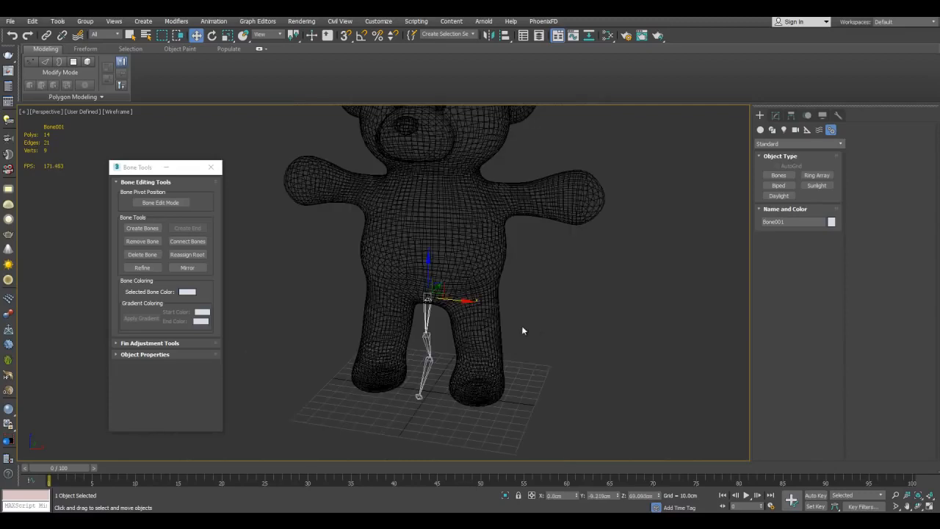
{"action": "middle_click_drag", "start_coordinate": [483, 309], "coordinate": [482, 287]}
{"action": "scroll", "coordinate": [482, 287], "scroll_direction": "up", "scroll_amount": 4}
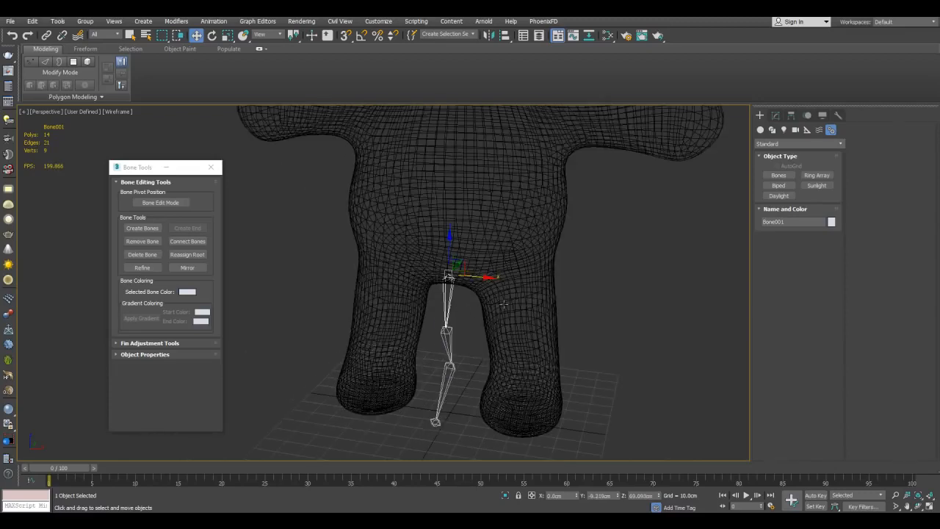
{"action": "middle_click_drag", "start_coordinate": [595, 297], "coordinate": [573, 271]}
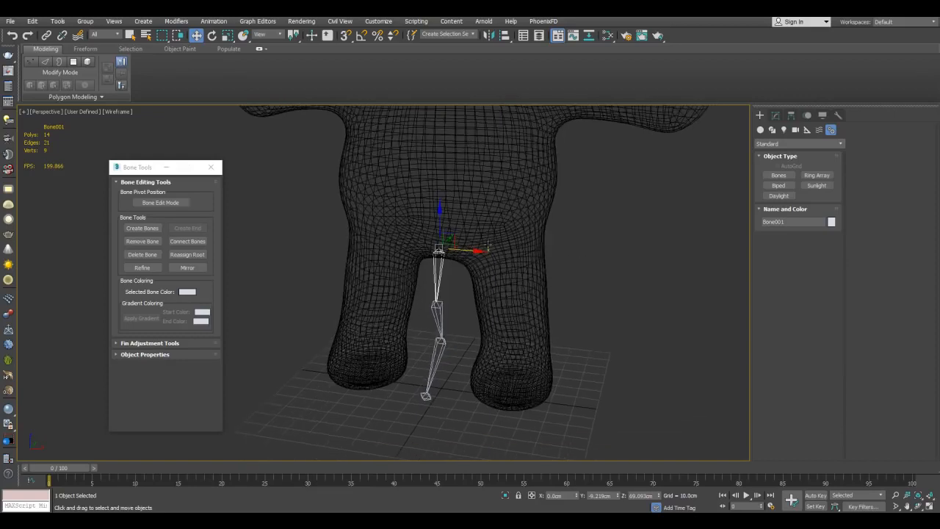
{"action": "scroll", "coordinate": [510, 237], "scroll_direction": "up", "scroll_amount": 2}
Check the top bone's general settings in Object Properties.
{"action": "right_click", "coordinate": [467, 247]}
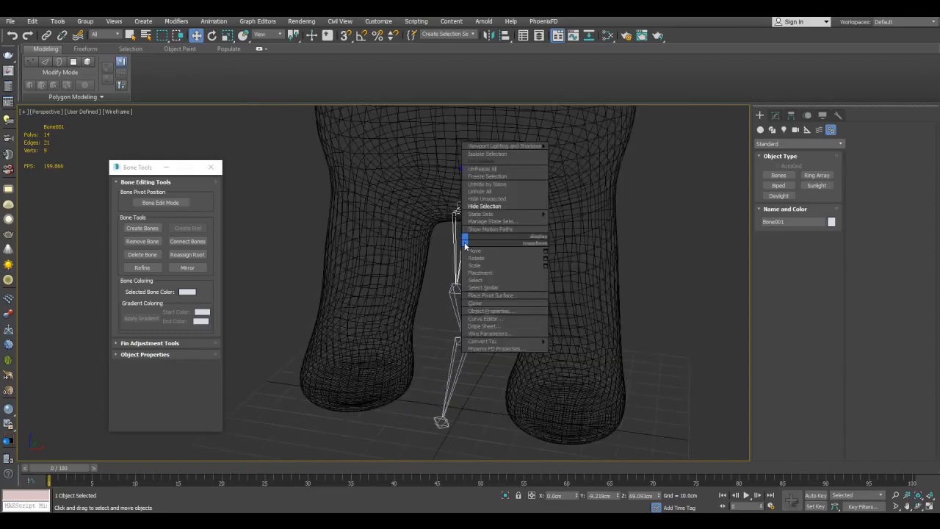
{"action": "left_click", "coordinate": [490, 310]}
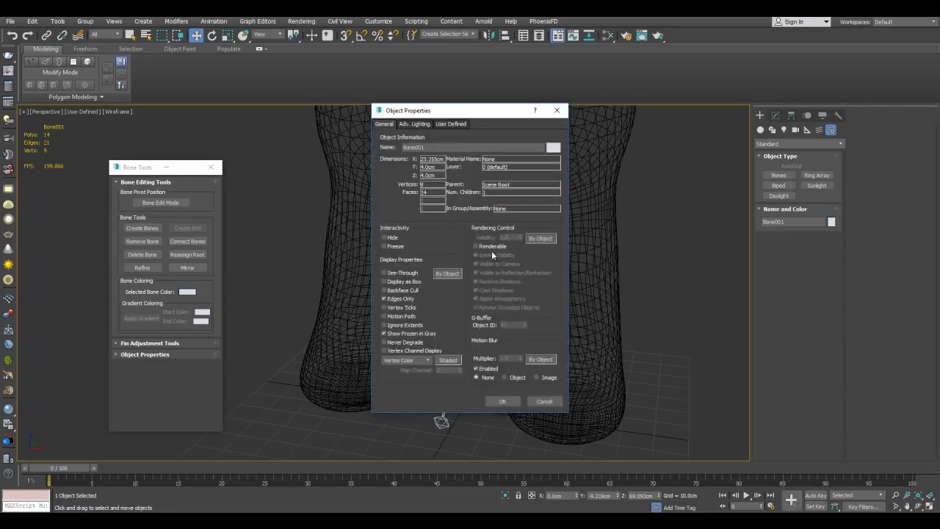
{"action": "left_click", "coordinate": [556, 110]}
Try rotating the top bone of the leg chain, then undo the rotation.
{"action": "middle_click_drag", "start_coordinate": [505, 226], "coordinate": [467, 230], "text": "alt"}
{"action": "key", "text": "e"}
{"action": "left_click_drag", "start_coordinate": [441, 189], "coordinate": [452, 208]}
{"action": "key", "text": "ctrl+z"}
Try different width and height values and side fins on the top bone.
{"action": "left_click", "coordinate": [776, 115]}
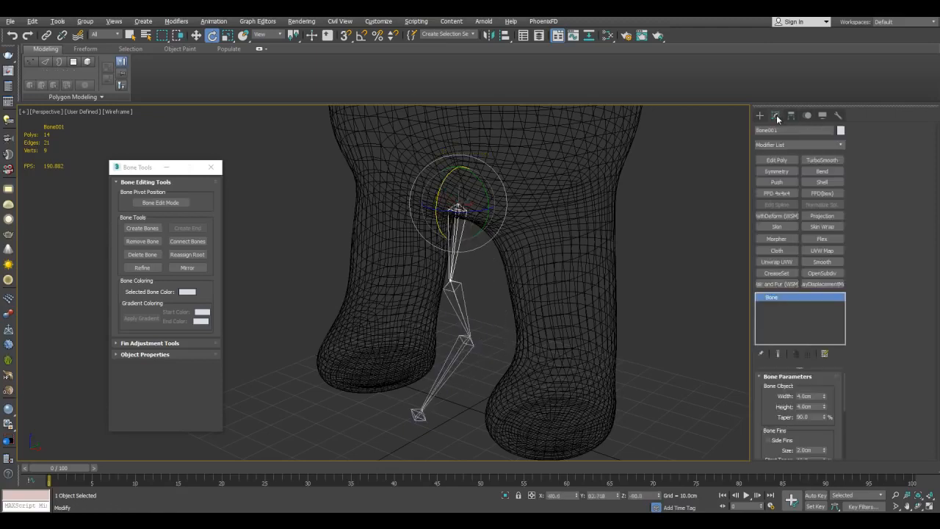
{"action": "left_click_drag", "start_coordinate": [825, 397], "coordinate": [823, 321]}
{"action": "right_click", "coordinate": [823, 322]}
{"action": "left_click_drag", "start_coordinate": [824, 408], "coordinate": [828, 380]}
{"action": "right_click", "coordinate": [828, 379]}
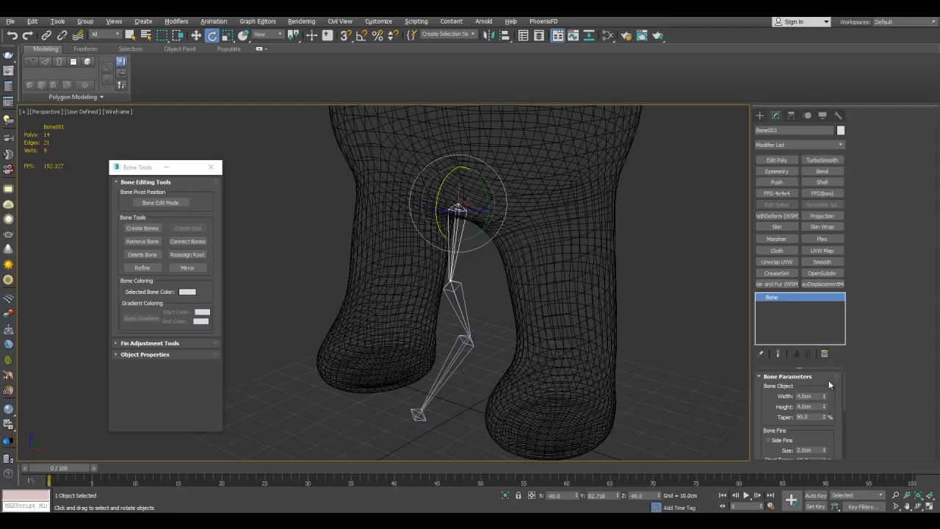
{"action": "left_click", "coordinate": [768, 440]}
{"action": "middle_click_drag", "start_coordinate": [436, 251], "coordinate": [460, 293]}
{"action": "middle_click_drag", "start_coordinate": [460, 292], "coordinate": [508, 258], "text": "alt"}
{"action": "left_click", "coordinate": [779, 441]}
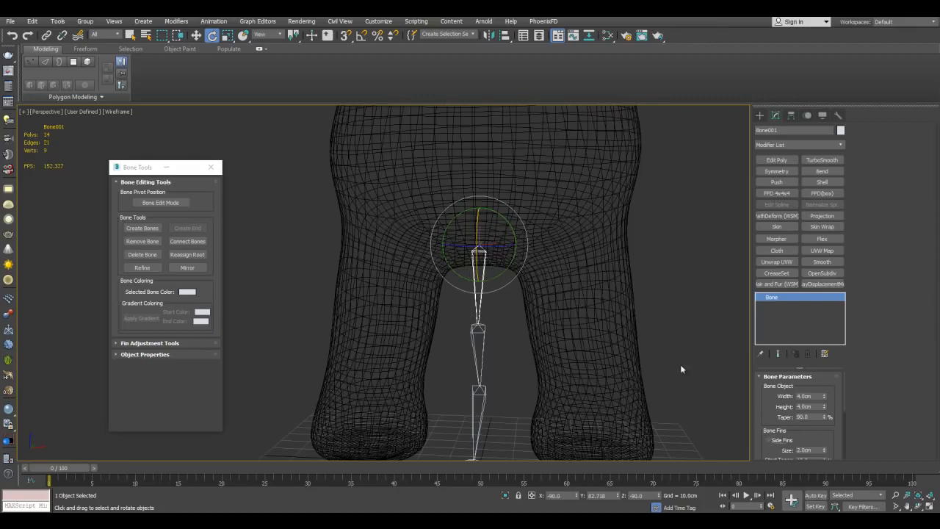
Move the leg bone chain sideways along X to about 50 cm, placing it beside the bear's leg.
{"action": "middle_click_drag", "start_coordinate": [652, 345], "coordinate": [570, 247]}
{"action": "scroll", "coordinate": [571, 247], "scroll_direction": "down", "scroll_amount": 2}
{"action": "scroll", "coordinate": [441, 242], "scroll_direction": "up", "scroll_amount": 2}
{"action": "middle_click_drag", "start_coordinate": [385, 239], "coordinate": [427, 234], "text": "alt"}
{"action": "key", "text": "w"}
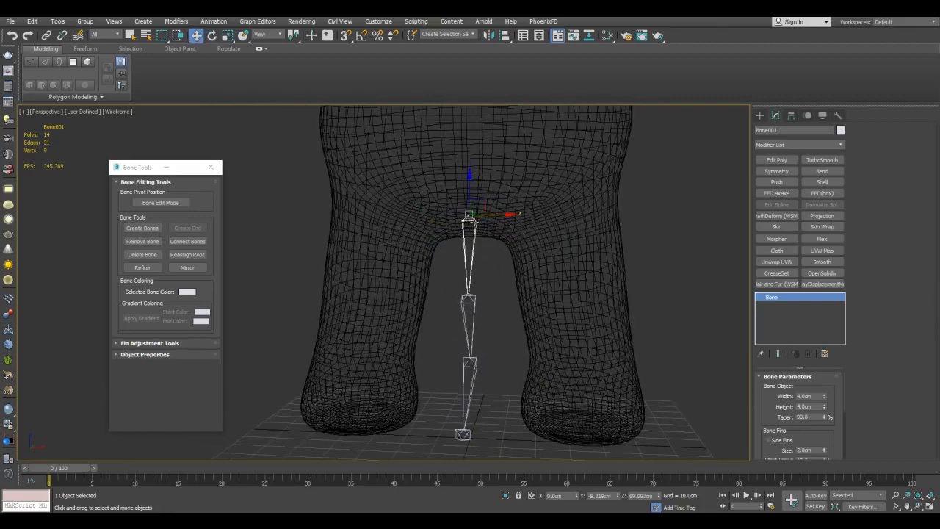
{"action": "middle_click_drag", "start_coordinate": [478, 252], "coordinate": [468, 232]}
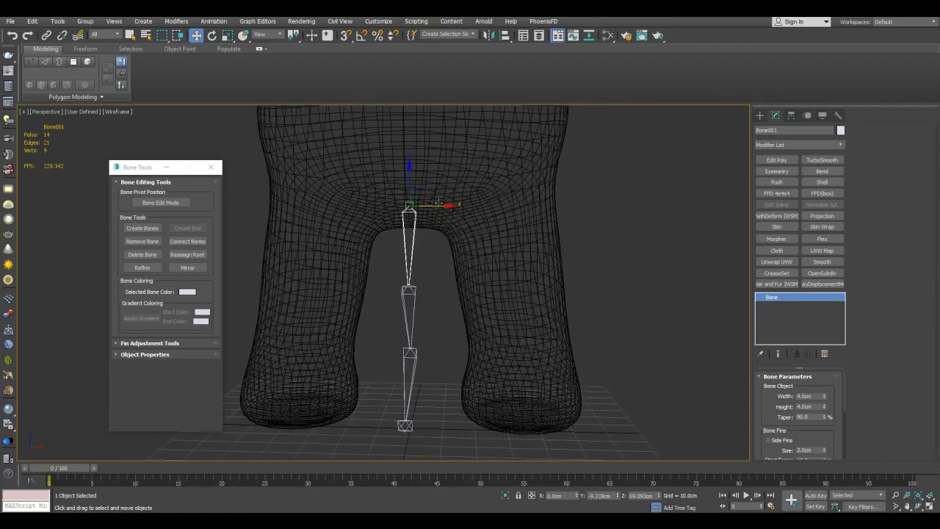
{"action": "left_click_drag", "start_coordinate": [434, 207], "coordinate": [644, 235]}
{"action": "middle_click_drag", "start_coordinate": [644, 235], "coordinate": [623, 229]}
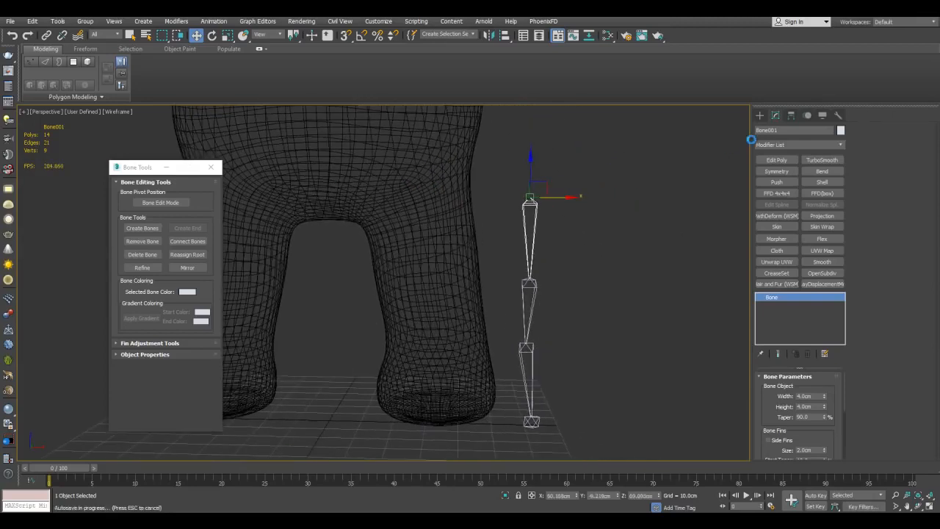
Rename the top bone of the leg chain as bone_L_thigh.
{"action": "left_click_drag", "start_coordinate": [789, 130], "coordinate": [749, 130]}
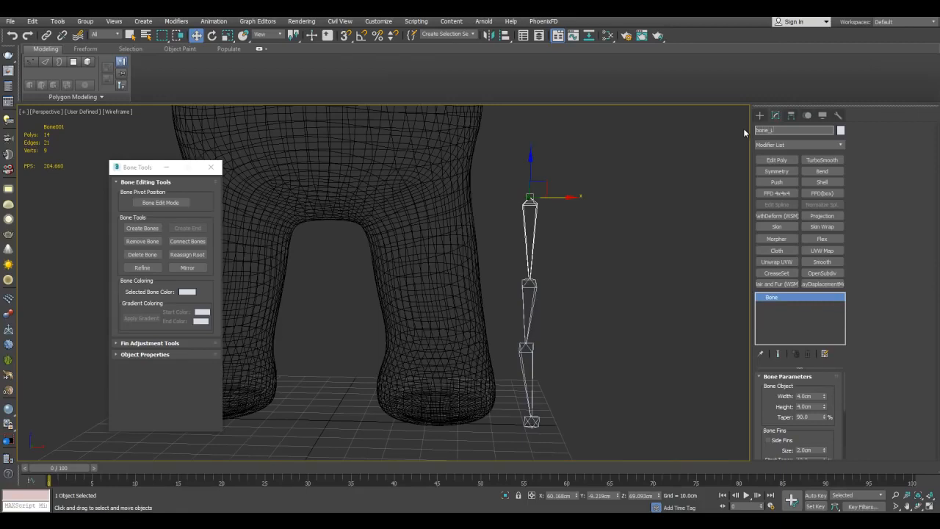
{"action": "type", "text": "bone_L_thigh"}
{"action": "middle_click_drag", "start_coordinate": [657, 210], "coordinate": [652, 192]}
Copy the thigh bone's name onto the second leg bone and replace the "thigh" ending, keeping the bone_L_ prefix.
{"action": "left_click_drag", "start_coordinate": [803, 132], "coordinate": [696, 131]}
{"action": "key", "text": "ctrl+c"}
{"action": "left_click", "coordinate": [530, 271]}
{"action": "left_click_drag", "start_coordinate": [802, 131], "coordinate": [675, 132]}
{"action": "key", "text": "ctrl+v"}
{"action": "left_click_drag", "start_coordinate": [802, 131], "coordinate": [787, 130]}
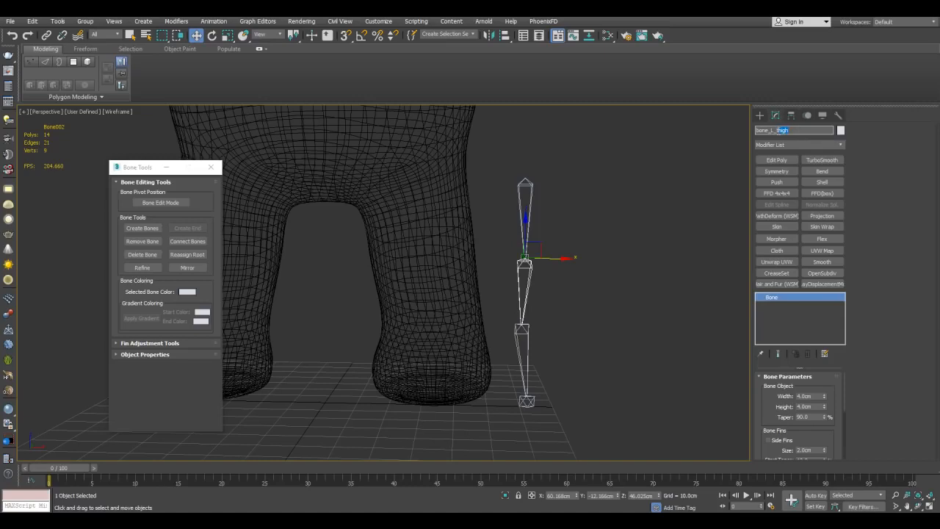
Rename the third leg bone as bone_L_foot, reusing the copied name.
{"action": "middle_click_drag", "start_coordinate": [653, 223], "coordinate": [624, 174]}
{"action": "left_click", "coordinate": [498, 299]}
{"action": "left_click_drag", "start_coordinate": [802, 130], "coordinate": [674, 147]}
{"action": "key", "text": "ctrl+v"}
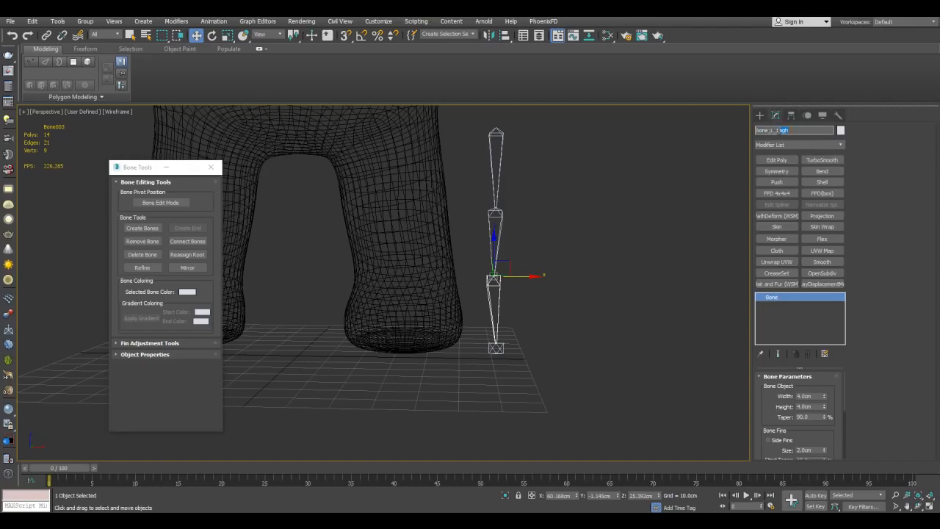
{"action": "type", "text": "foot"}
Rename the small end bone at the foot of the chain as boneNub_L_foot.
{"action": "middle_click_drag", "start_coordinate": [602, 210], "coordinate": [602, 199]}
{"action": "scroll", "coordinate": [624, 338], "scroll_direction": "up", "scroll_amount": 4}
{"action": "left_click", "coordinate": [568, 362]}
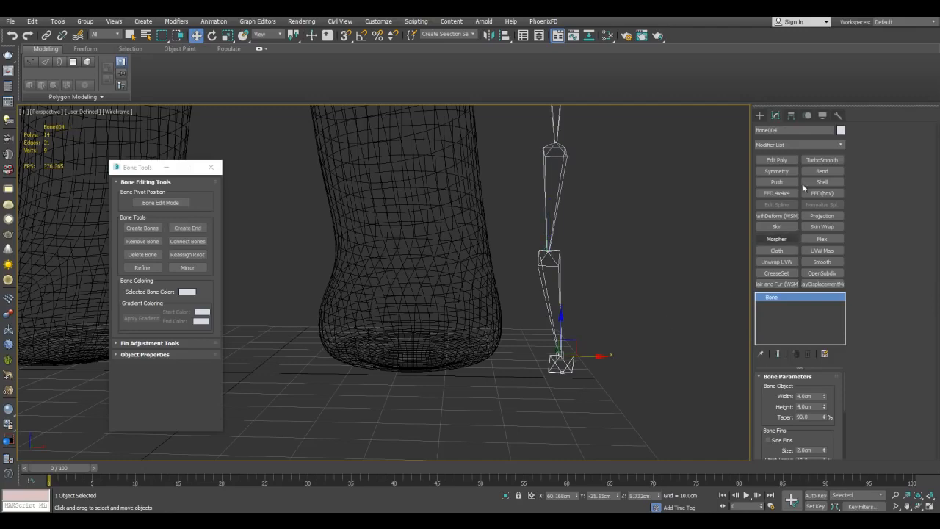
{"action": "left_click_drag", "start_coordinate": [806, 131], "coordinate": [669, 131]}
{"action": "type", "text": "boneNub_L_"}
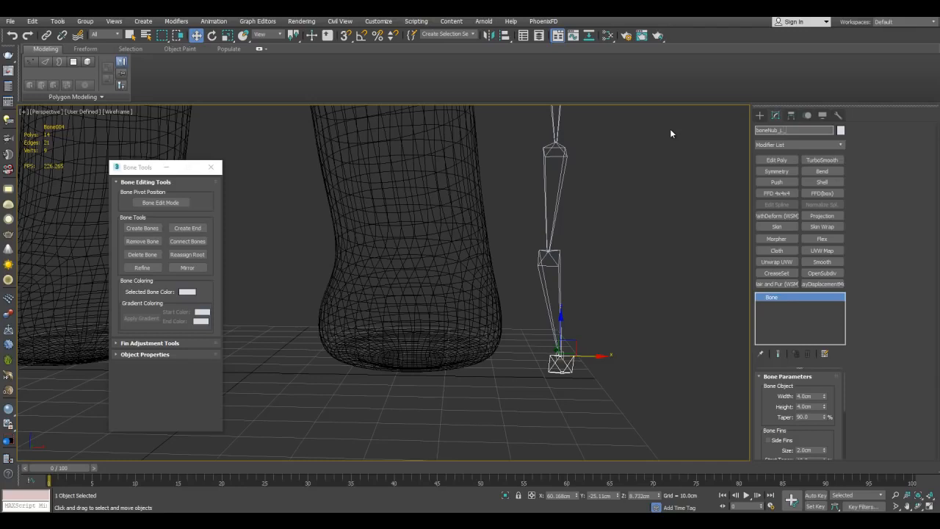
{"action": "type", "text": "foot"}
Examine the leg bone chain beside the bear's leg from several angles.
{"action": "middle_click_drag", "start_coordinate": [602, 202], "coordinate": [569, 235], "text": "alt"}
{"action": "middle_click_drag", "start_coordinate": [539, 289], "coordinate": [518, 314]}
{"action": "scroll", "coordinate": [517, 294], "scroll_direction": "down", "scroll_amount": 3}
{"action": "middle_click_drag", "start_coordinate": [507, 273], "coordinate": [594, 257], "text": "alt"}
{"action": "scroll", "coordinate": [552, 275], "scroll_direction": "down", "scroll_amount": 3}
{"action": "scroll", "coordinate": [618, 350], "scroll_direction": "down", "scroll_amount": 4}
{"action": "middle_click_drag", "start_coordinate": [594, 257], "coordinate": [593, 321]}
{"action": "middle_click_drag", "start_coordinate": [545, 294], "coordinate": [551, 227]}
{"action": "middle_click_drag", "start_coordinate": [504, 246], "coordinate": [544, 303]}
{"action": "middle_click_drag", "start_coordinate": [620, 318], "coordinate": [520, 249]}
{"action": "scroll", "coordinate": [533, 274], "scroll_direction": "down", "scroll_amount": 3}
{"action": "scroll", "coordinate": [579, 272], "scroll_direction": "up", "scroll_amount": 3}
Select all four leg bones, set the gradient start color to saturated blue and copy it to the end color.
{"action": "left_click_drag", "start_coordinate": [502, 213], "coordinate": [456, 363]}
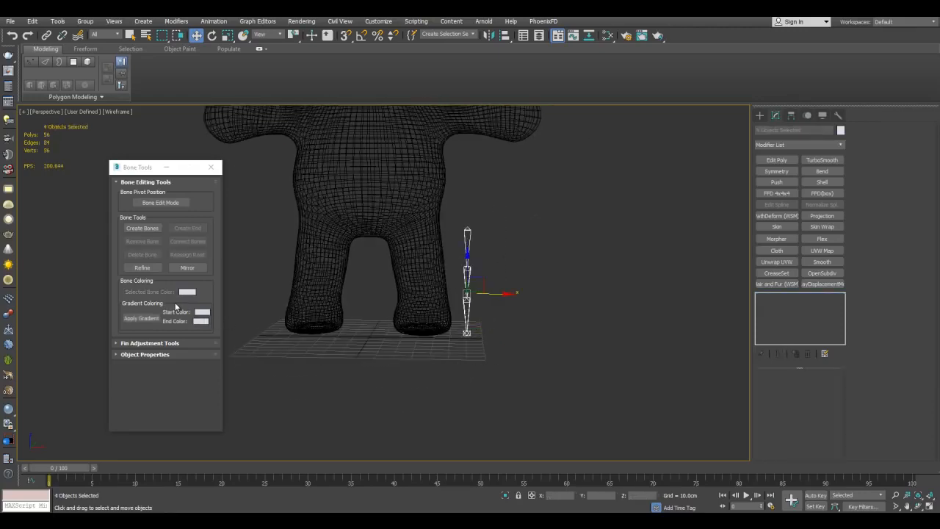
{"action": "left_click", "coordinate": [202, 312]}
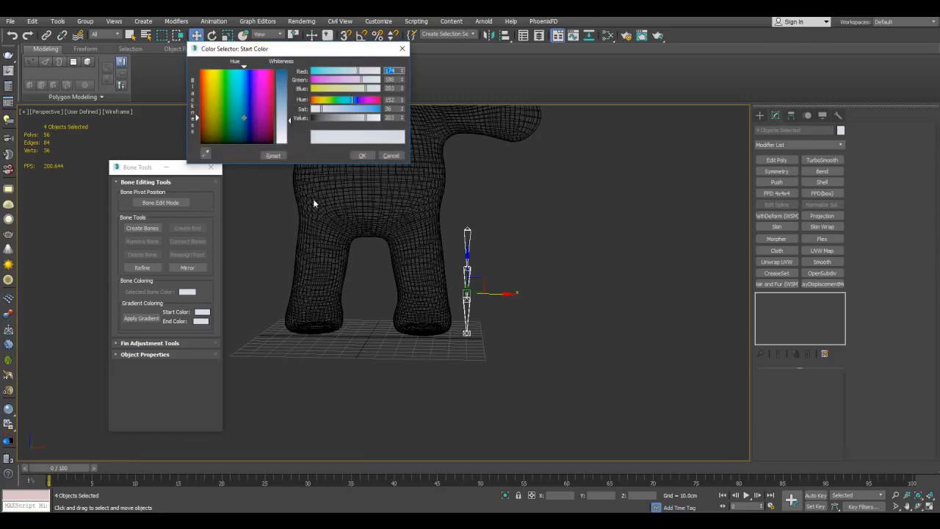
{"action": "left_click", "coordinate": [248, 83]}
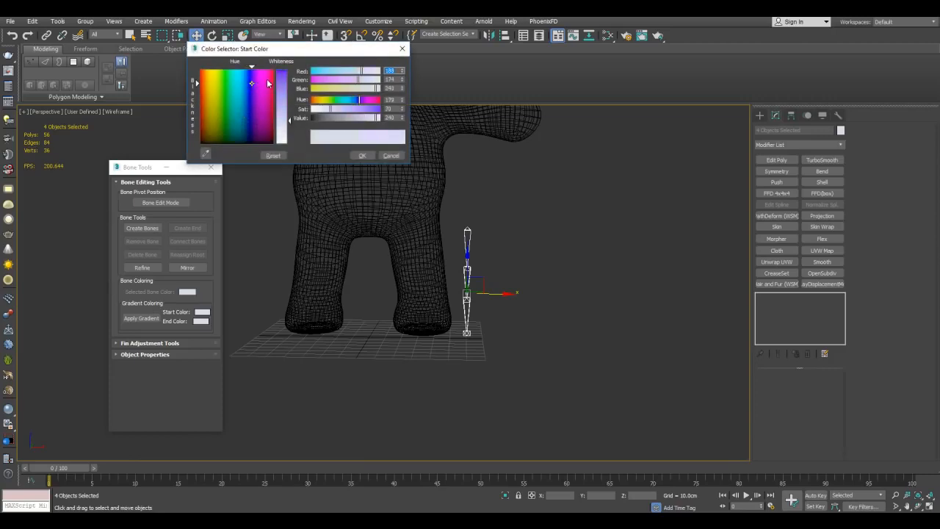
{"action": "left_click", "coordinate": [283, 72]}
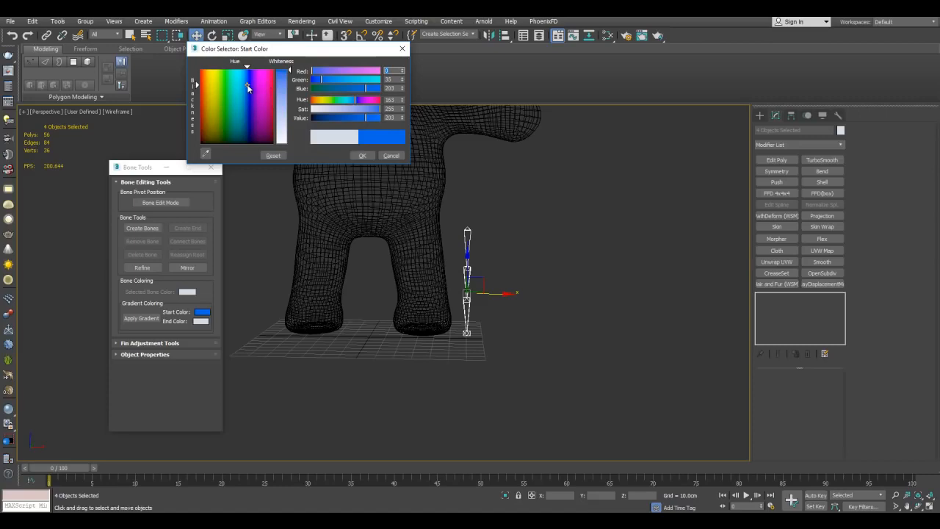
{"action": "left_click", "coordinate": [361, 155]}
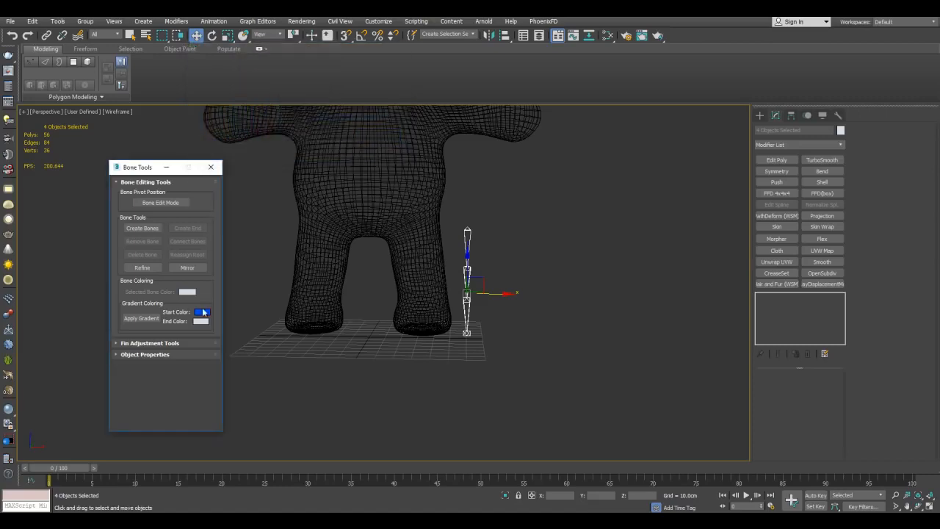
{"action": "left_click_drag", "start_coordinate": [204, 316], "coordinate": [202, 322]}
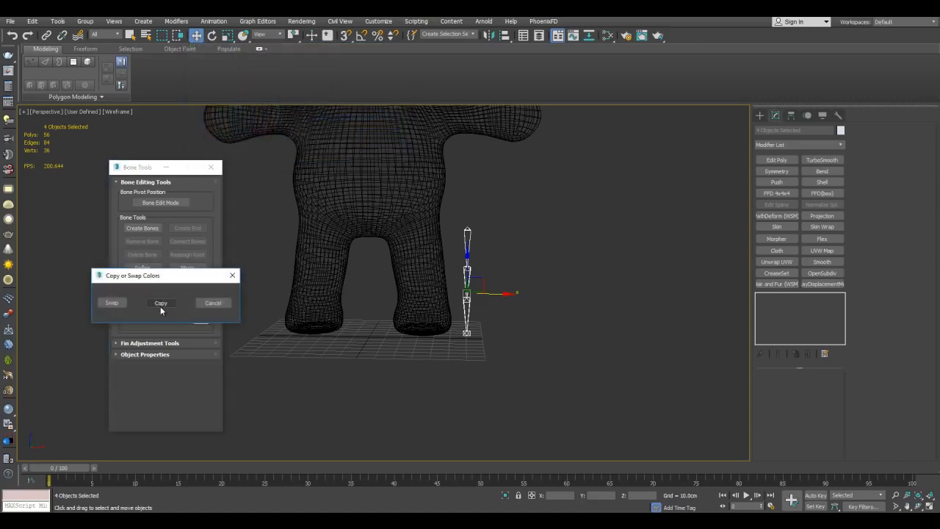
{"action": "left_click", "coordinate": [160, 303]}
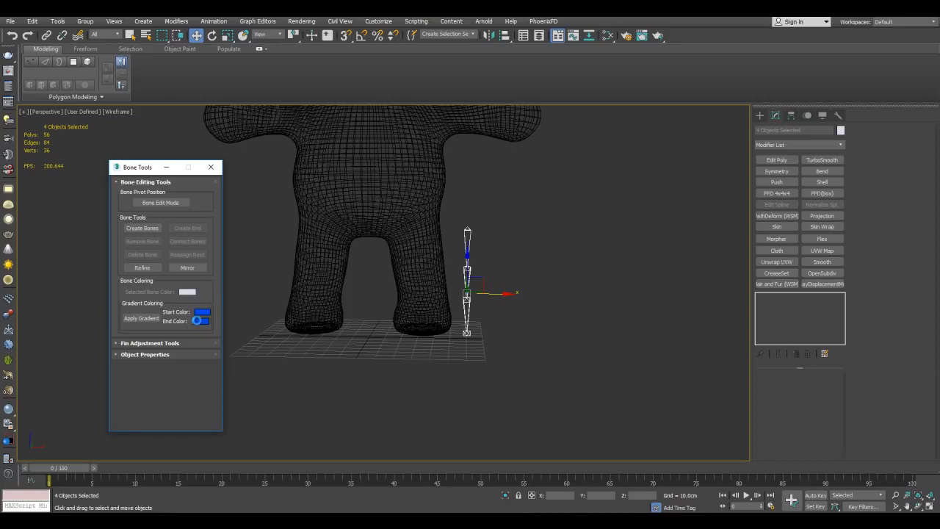
Reduce the saturation of the gradient end color to a lighter blue and apply the gradient to the leg bones.
{"action": "left_click", "coordinate": [198, 320]}
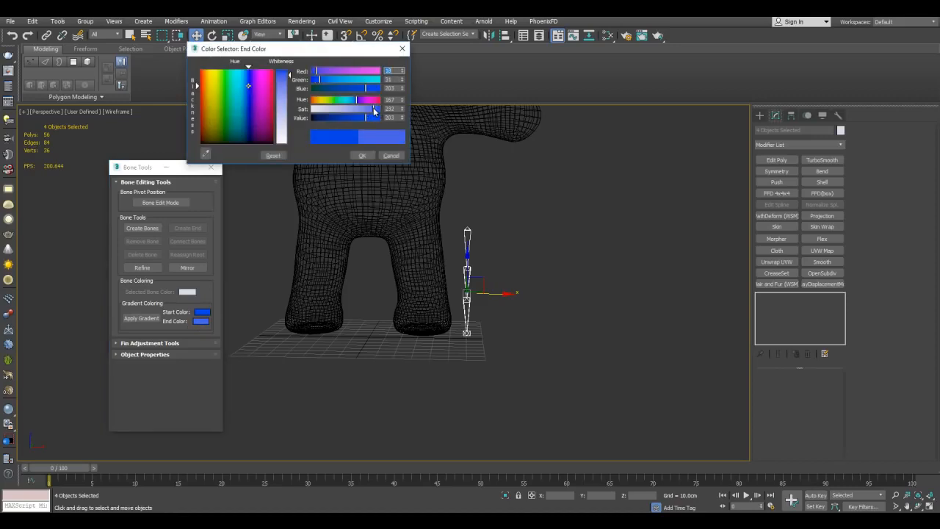
{"action": "left_click_drag", "start_coordinate": [373, 108], "coordinate": [351, 108]}
{"action": "left_click", "coordinate": [361, 155]}
{"action": "left_click", "coordinate": [145, 318]}
{"action": "left_click", "coordinate": [560, 255]}
{"action": "middle_click_drag", "start_coordinate": [560, 256], "coordinate": [514, 193], "text": "alt"}
{"action": "middle_click_drag", "start_coordinate": [506, 308], "coordinate": [538, 314], "text": "alt"}
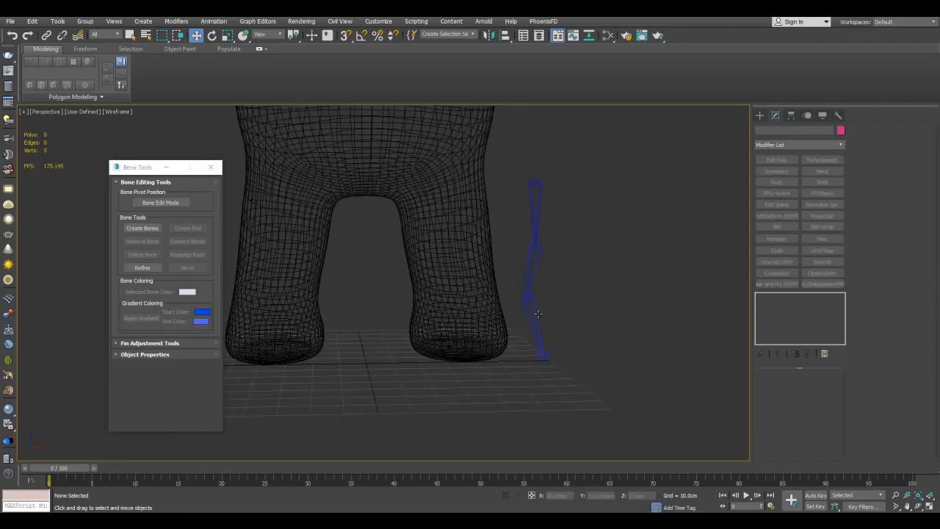
{"action": "left_click", "coordinate": [205, 324]}
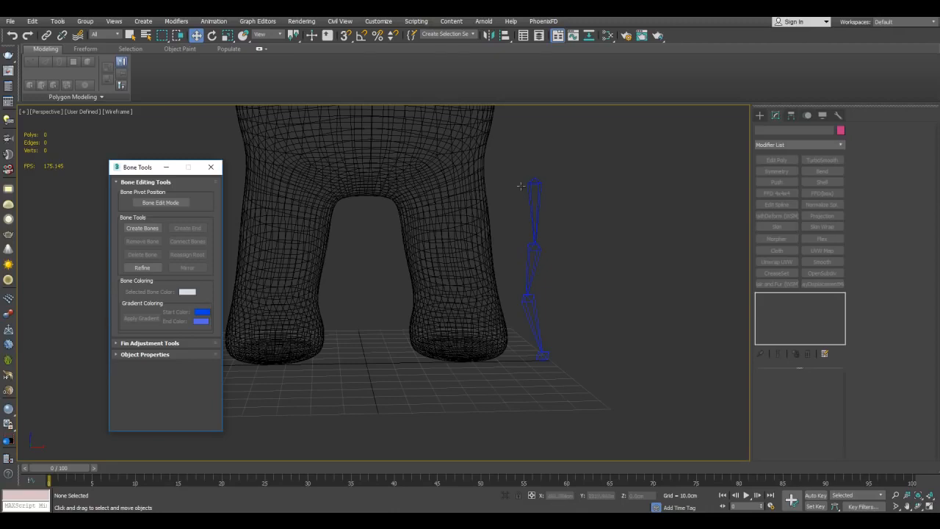
In the Front view, move the thigh bone about 34 cm along negative X so the chain sits inside the bear's leg.
{"action": "middle_click_drag", "start_coordinate": [556, 170], "coordinate": [537, 207], "text": "alt"}
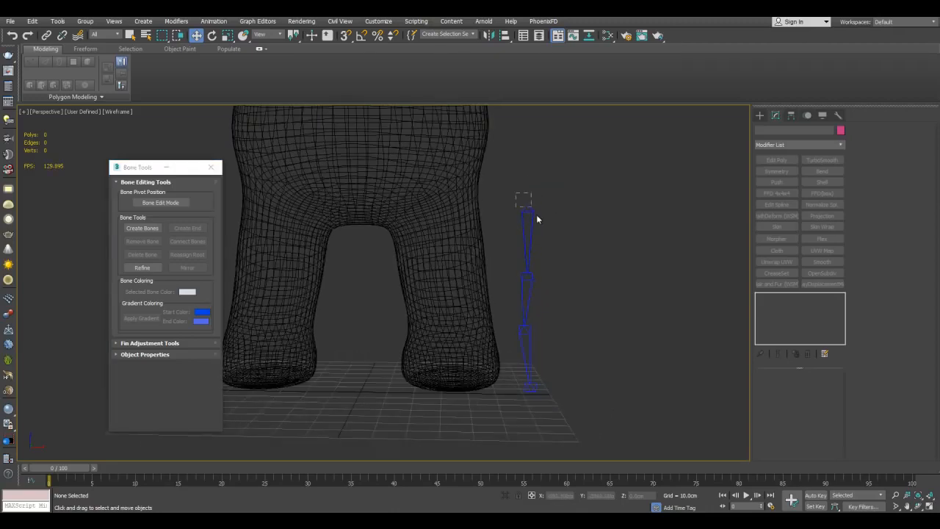
{"action": "left_click", "coordinate": [530, 213]}
{"action": "key", "text": "alt+w"}
{"action": "right_click", "coordinate": [550, 195]}
{"action": "key", "text": "alt+w"}
{"action": "scroll", "coordinate": [539, 218], "scroll_direction": "down", "scroll_amount": 4}
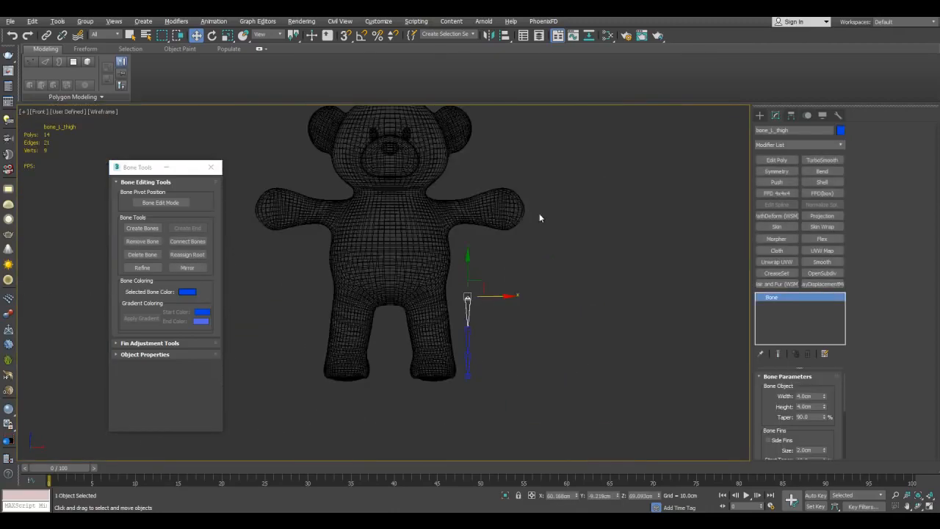
{"action": "scroll", "coordinate": [543, 256], "scroll_direction": "up", "scroll_amount": 3}
{"action": "left_click_drag", "start_coordinate": [582, 275], "coordinate": [498, 280]}
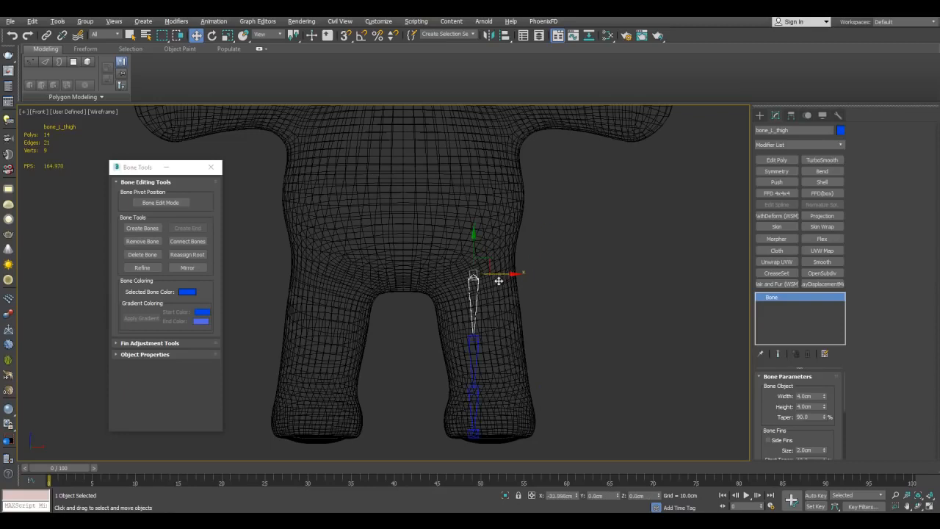
Rotate the thigh bone slightly and nudge it sideways so the chain follows the slant of the bear's leg.
{"action": "scroll", "coordinate": [498, 280], "scroll_direction": "up", "scroll_amount": 2}
{"action": "key", "text": "e"}
{"action": "scroll", "coordinate": [522, 191], "scroll_direction": "up", "scroll_amount": 1}
{"action": "left_click_drag", "start_coordinate": [518, 170], "coordinate": [520, 157]}
{"action": "key", "text": "w"}
{"action": "left_click_drag", "start_coordinate": [523, 198], "coordinate": [517, 197]}
{"action": "key", "text": "q"}
{"action": "left_click", "coordinate": [608, 214]}
Select the four leg bones in the Perspective view and isolate them from the bear mesh.
{"action": "middle_click_drag", "start_coordinate": [609, 213], "coordinate": [607, 217]}
{"action": "scroll", "coordinate": [580, 245], "scroll_direction": "down", "scroll_amount": 2}
{"action": "middle_click_drag", "start_coordinate": [572, 254], "coordinate": [588, 226]}
{"action": "key", "text": "alt+w"}
{"action": "middle_click", "coordinate": [583, 364]}
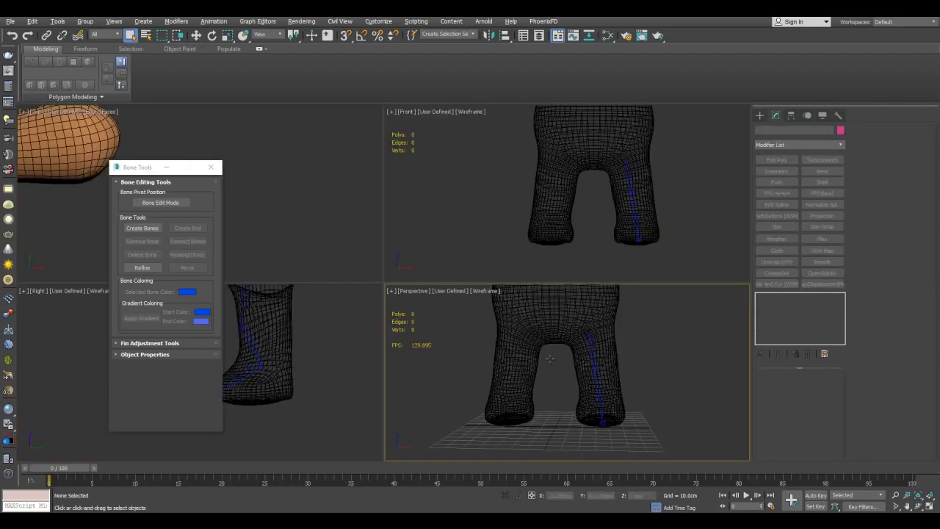
{"action": "key", "text": "alt+w"}
{"action": "scroll", "coordinate": [484, 305], "scroll_direction": "down", "scroll_amount": 2}
{"action": "left_click_drag", "start_coordinate": [536, 393], "coordinate": [406, 174]}
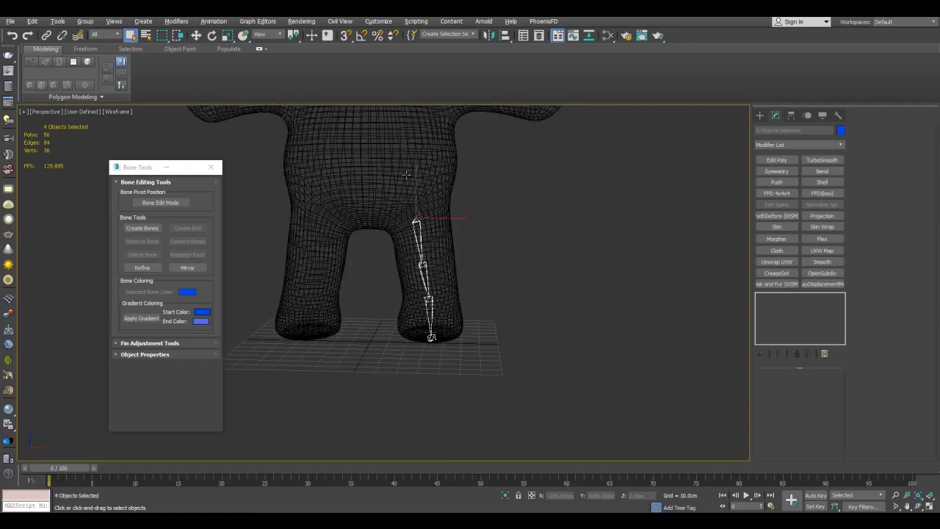
{"action": "middle_click_drag", "start_coordinate": [406, 174], "coordinate": [521, 224]}
{"action": "key", "text": "alt+q"}
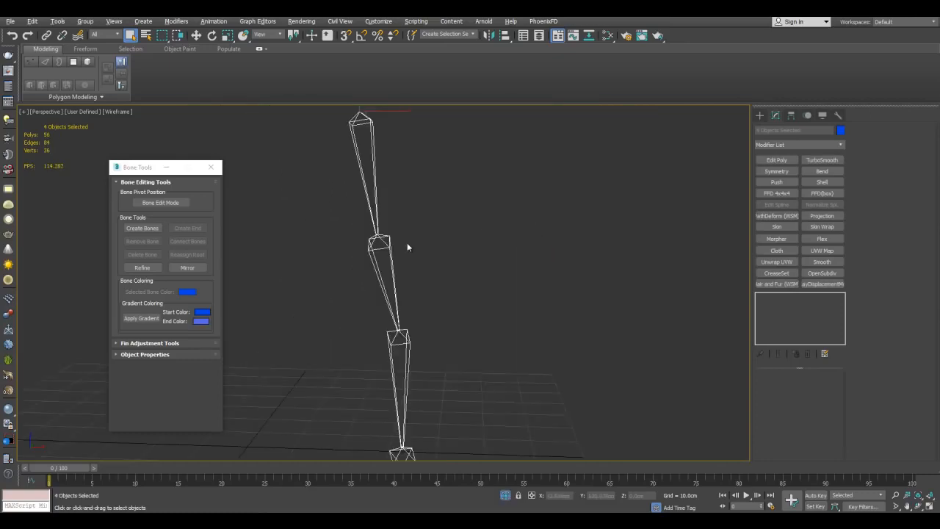
{"action": "scroll", "coordinate": [574, 282], "scroll_direction": "down", "scroll_amount": 2}
{"action": "middle_click_drag", "start_coordinate": [582, 270], "coordinate": [594, 262]}
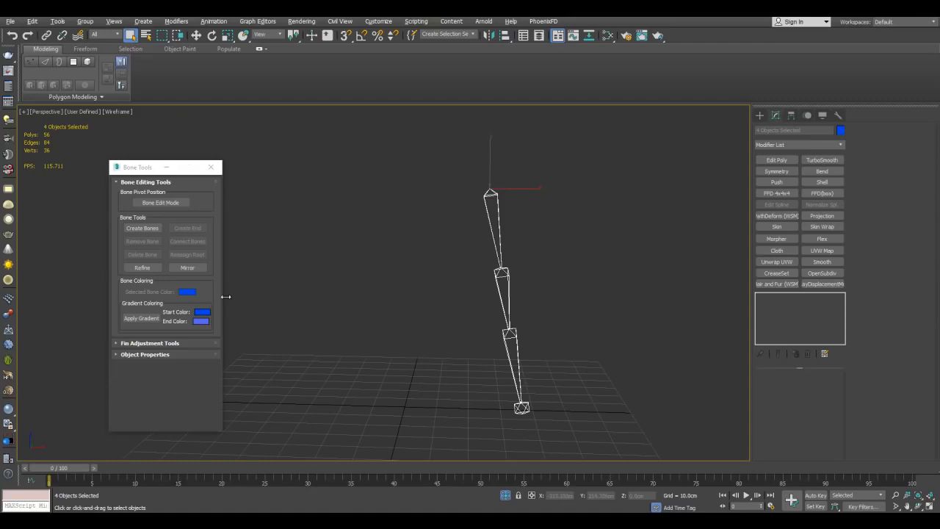
Mirror the leg bone chain across the X axis with the Y bone axis flipped and 0.0 cm offset.
{"action": "left_click", "coordinate": [187, 267]}
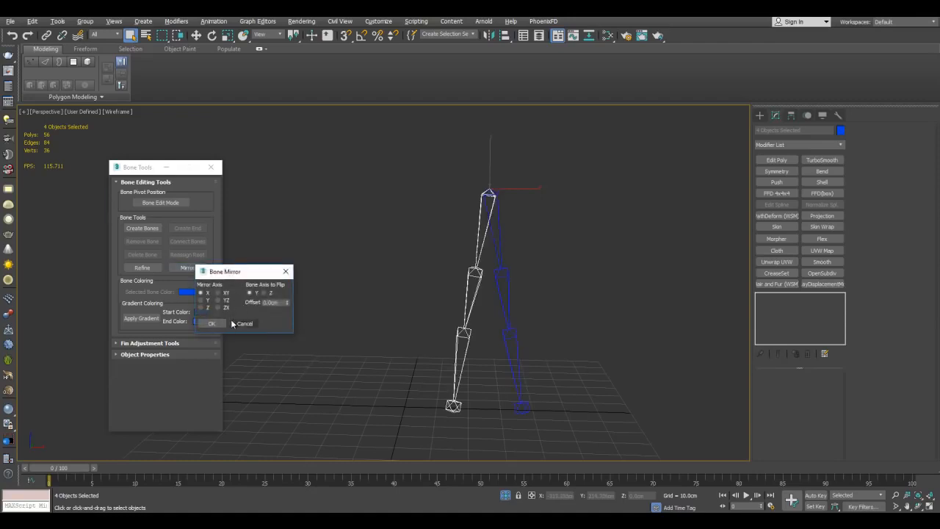
{"action": "left_click", "coordinate": [211, 323]}
{"action": "middle_click_drag", "start_coordinate": [406, 306], "coordinate": [505, 263], "text": "alt"}
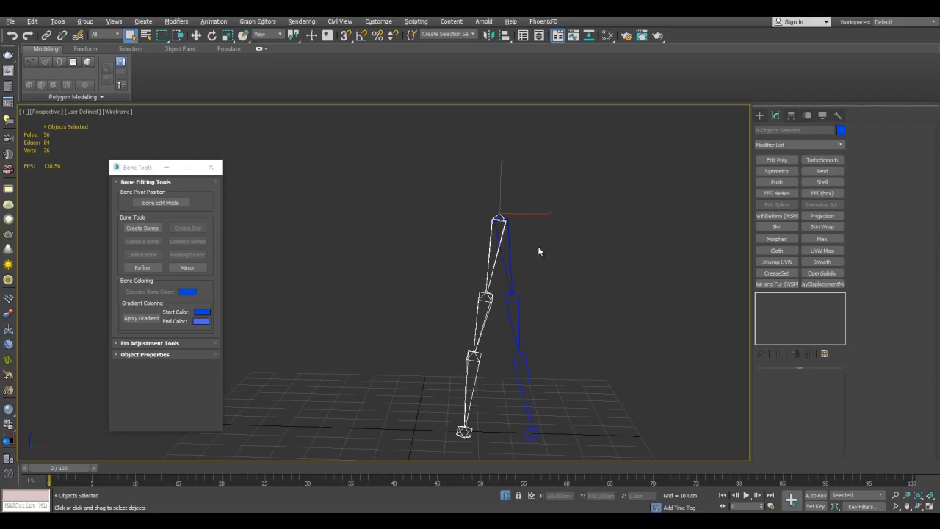
{"action": "middle_click_drag", "start_coordinate": [511, 251], "coordinate": [510, 245]}
Set the mirrored thigh bone's X position to -25.327 cm, the negative of the original thigh bone's X value.
{"action": "left_click", "coordinate": [196, 36]}
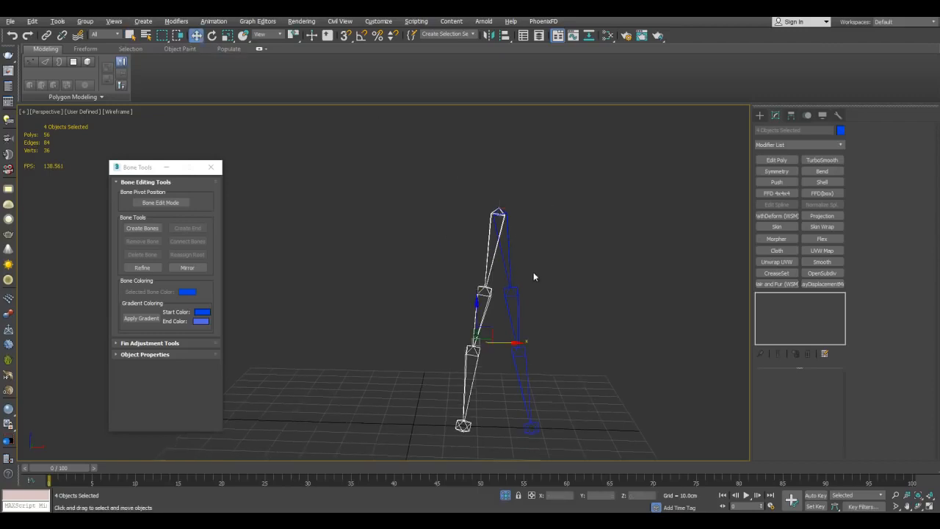
{"action": "left_click", "coordinate": [510, 262]}
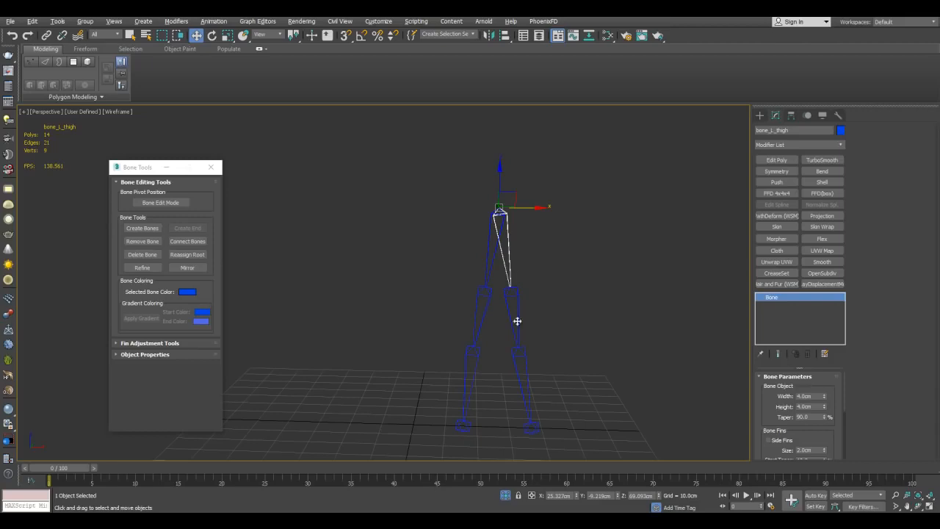
{"action": "double_click", "coordinate": [560, 496]}
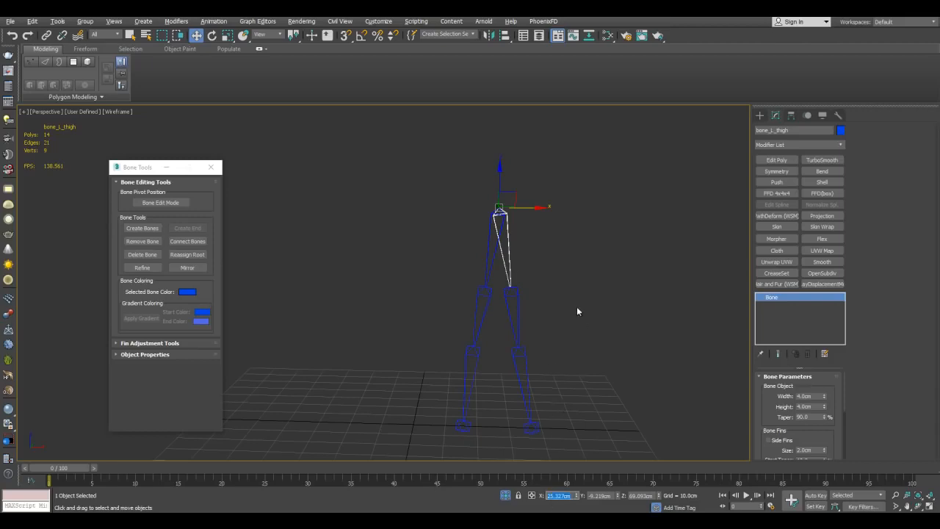
{"action": "left_click", "coordinate": [489, 245]}
{"action": "left_click_drag", "start_coordinate": [572, 496], "coordinate": [498, 485]}
{"action": "type", "text": "-"}
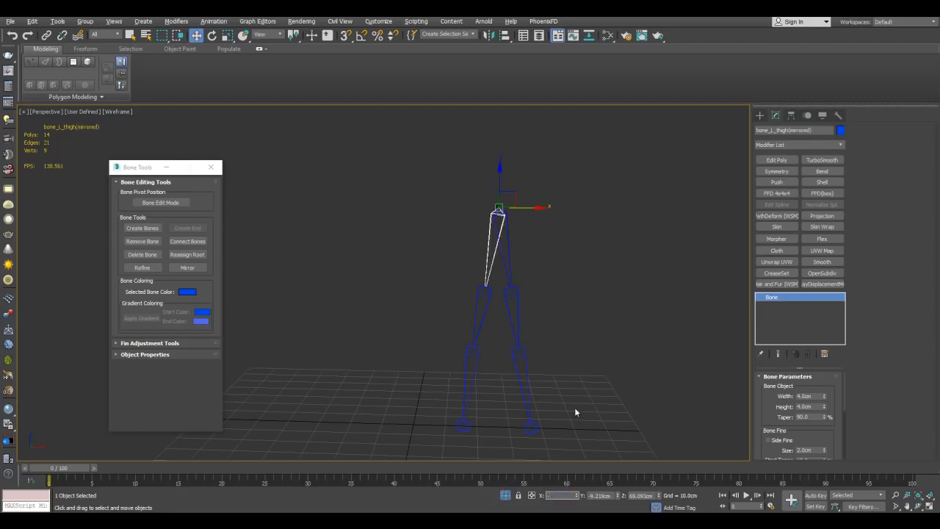
{"action": "type", "text": "25.327cm"}
{"action": "key", "text": "Return"}
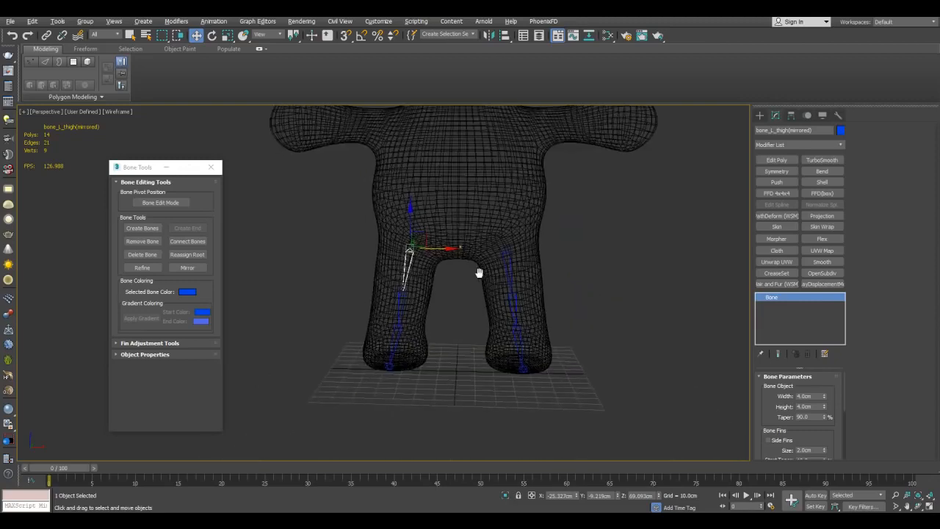
Select only the four bones of the mirrored leg chain, excluding the bear mesh, and isolate them.
{"action": "scroll", "coordinate": [484, 276], "scroll_direction": "down", "scroll_amount": 3}
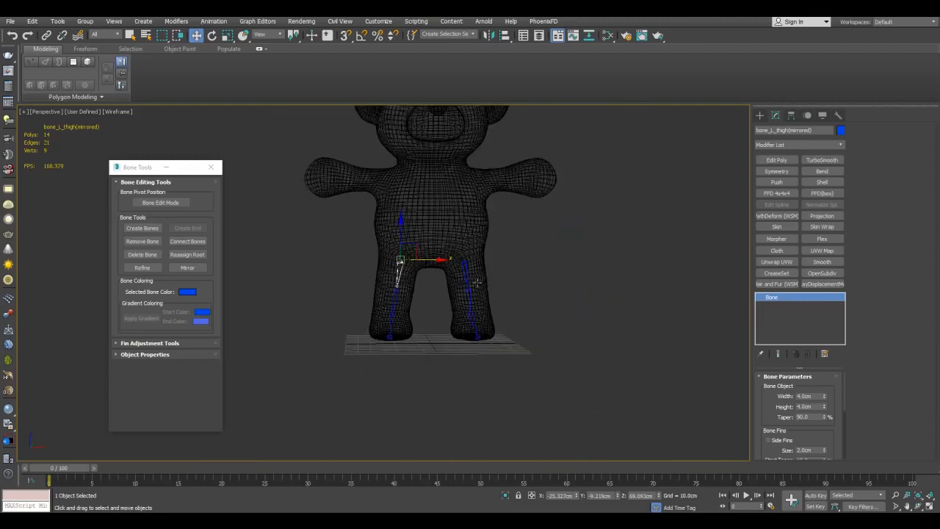
{"action": "key", "text": "q"}
{"action": "scroll", "coordinate": [454, 309], "scroll_direction": "up", "scroll_amount": 3}
{"action": "left_click_drag", "start_coordinate": [387, 309], "coordinate": [367, 208]}
{"action": "left_click", "coordinate": [463, 199], "text": "alt"}
{"action": "key", "text": "alt+q"}
{"action": "middle_click_drag", "start_coordinate": [292, 245], "coordinate": [318, 232]}
Set the gradient start color to bright green for the mirrored leg bones and copy it to the end color.
{"action": "left_click", "coordinate": [209, 313]}
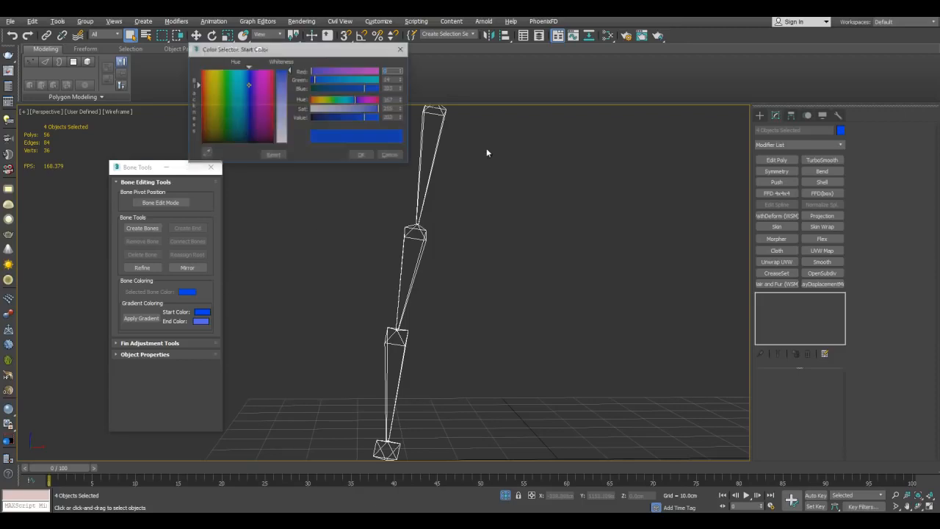
{"action": "left_click", "coordinate": [332, 101]}
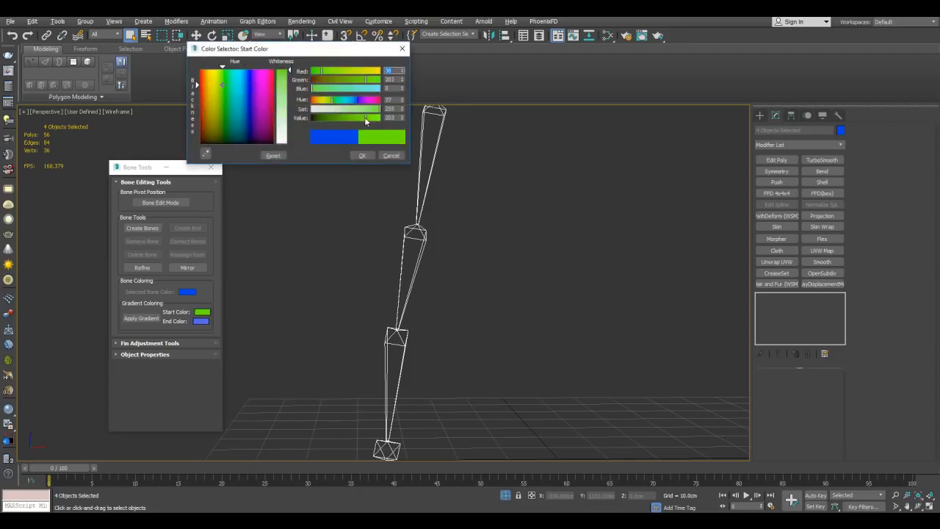
{"action": "left_click", "coordinate": [362, 155]}
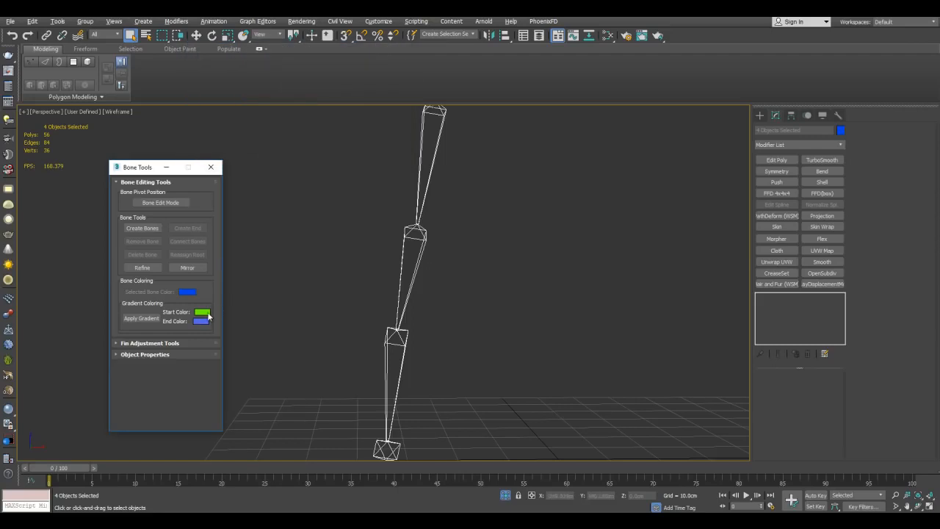
{"action": "left_click_drag", "start_coordinate": [204, 325], "coordinate": [201, 321]}
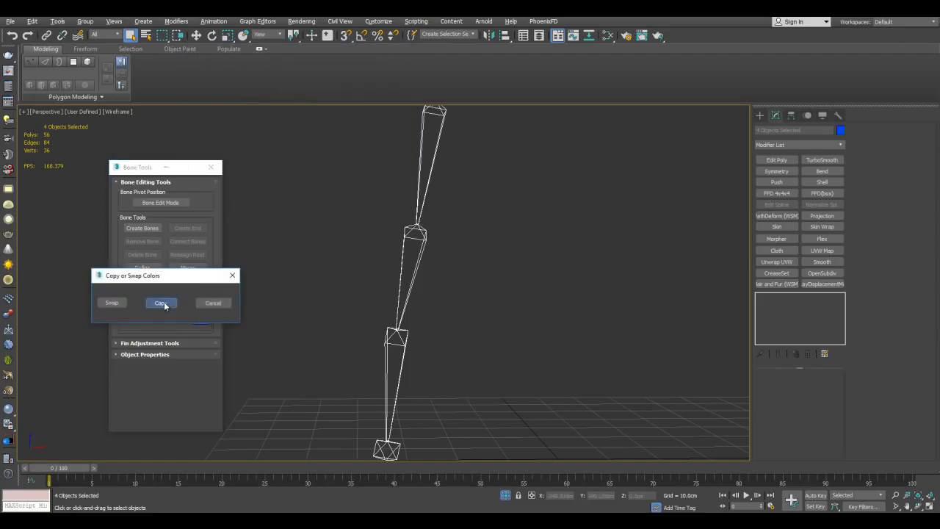
{"action": "left_click", "coordinate": [160, 302]}
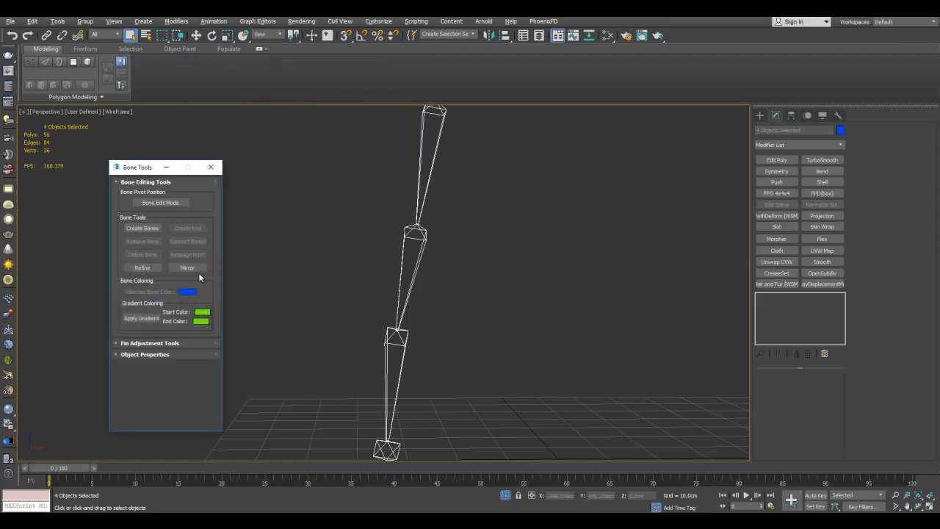
Set the gradient end color to light green and apply the gradient to the four mirrored leg bones, then deselect them.
{"action": "left_click", "coordinate": [203, 321]}
{"action": "left_click_drag", "start_coordinate": [373, 109], "coordinate": [359, 111]}
{"action": "left_click", "coordinate": [361, 156]}
{"action": "left_click", "coordinate": [163, 317]}
{"action": "left_click", "coordinate": [500, 253]}
Check the object names of the mirrored thigh and calf bones.
{"action": "scroll", "coordinate": [492, 163], "scroll_direction": "down", "scroll_amount": 3}
{"action": "middle_click_drag", "start_coordinate": [493, 164], "coordinate": [452, 226], "text": "alt"}
{"action": "scroll", "coordinate": [444, 208], "scroll_direction": "up", "scroll_amount": 3}
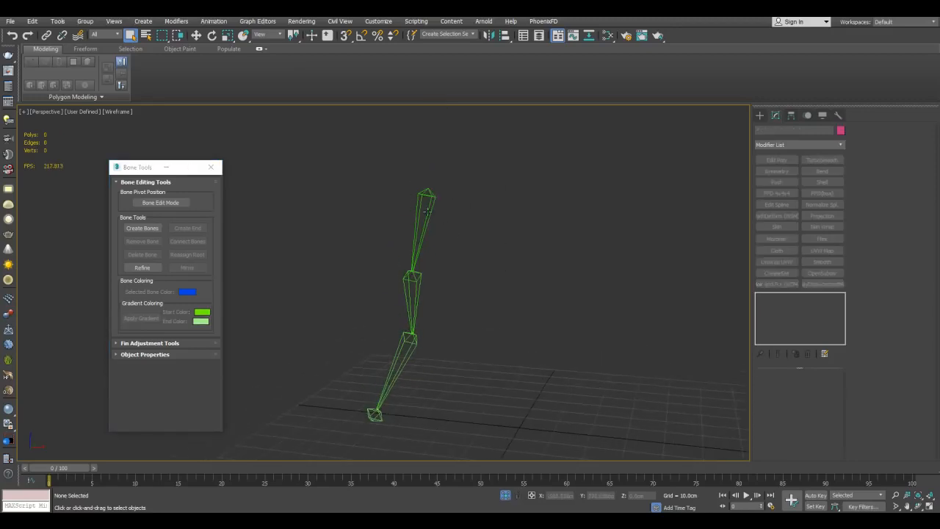
{"action": "left_click", "coordinate": [427, 210]}
{"action": "scroll", "coordinate": [567, 225], "scroll_direction": "up", "scroll_amount": 3}
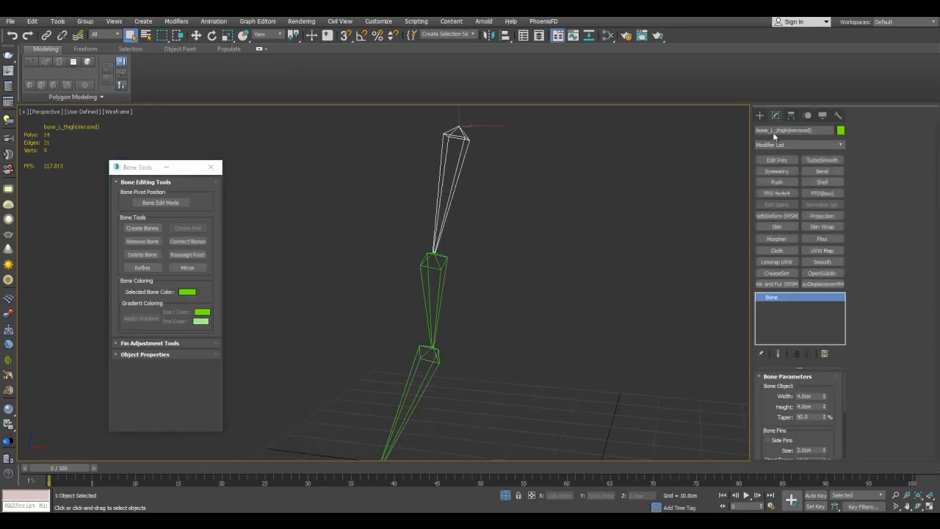
{"action": "middle_click_drag", "start_coordinate": [572, 193], "coordinate": [595, 141]}
{"action": "left_click_drag", "start_coordinate": [815, 130], "coordinate": [800, 131]}
{"action": "left_click", "coordinate": [434, 277]}
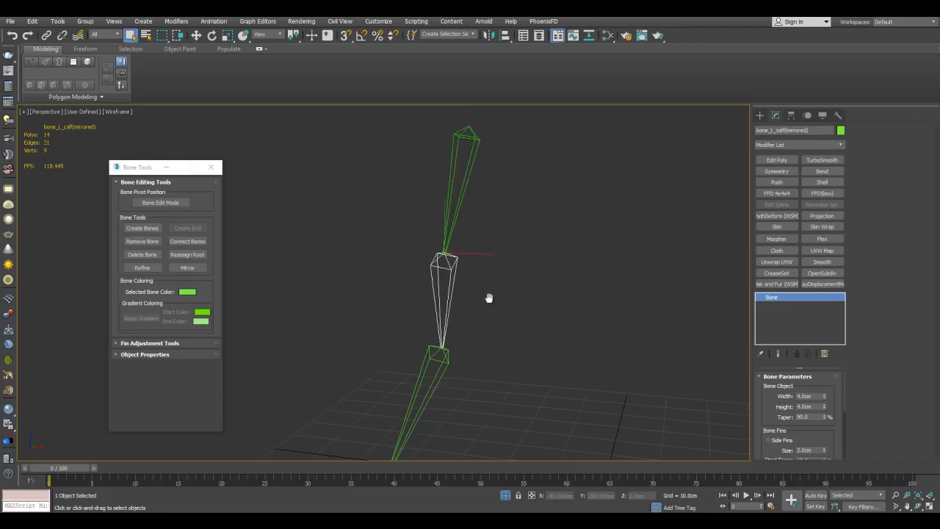
{"action": "middle_click_drag", "start_coordinate": [485, 300], "coordinate": [515, 245]}
{"action": "left_click_drag", "start_coordinate": [486, 343], "coordinate": [490, 348]}
{"action": "middle_click_drag", "start_coordinate": [622, 141], "coordinate": [595, 221]}
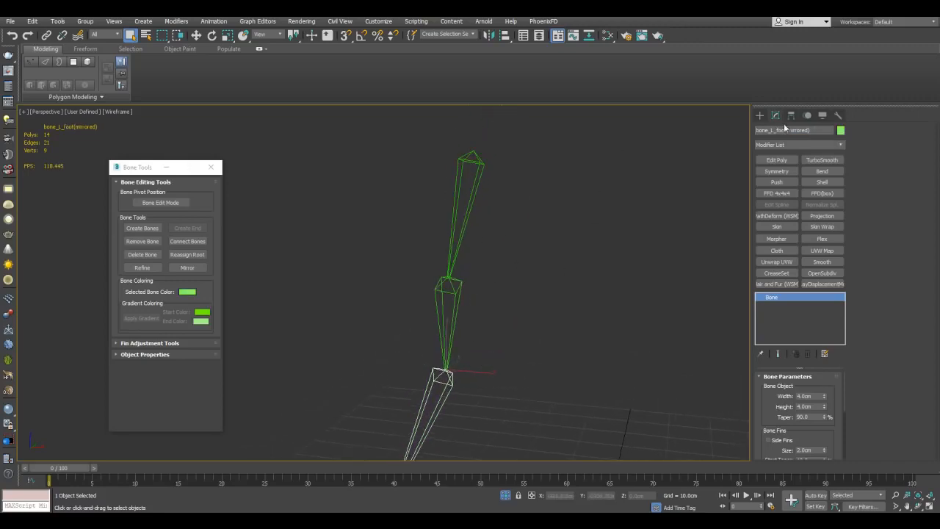
{"action": "type", "text": "R"}
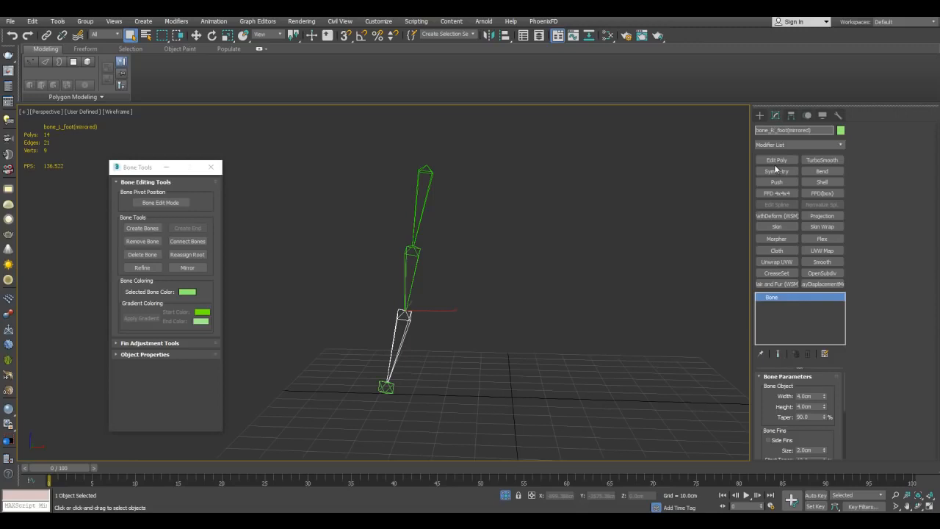
{"action": "key", "text": "BackSpace"}
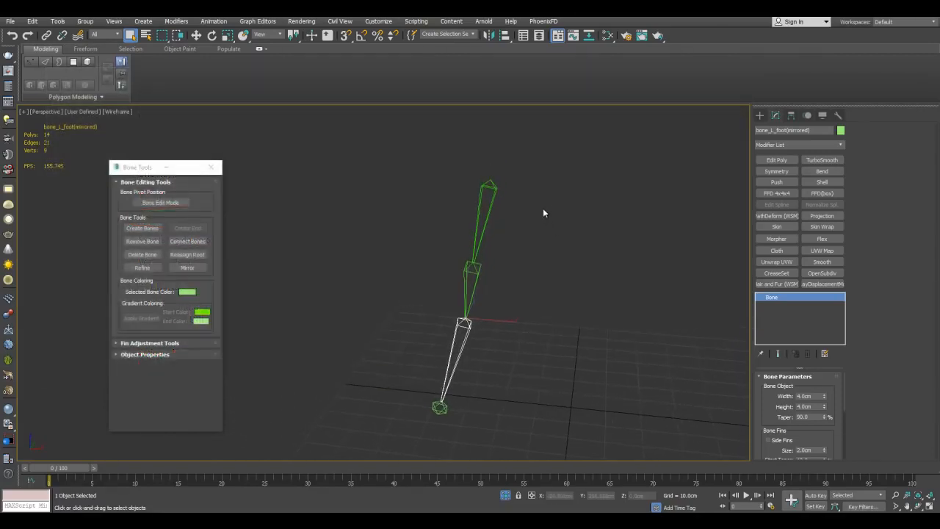
Open the Renamer script tool and place its window beside the Bone Tools window.
{"action": "left_click", "coordinate": [378, 21]}
{"action": "left_click", "coordinate": [586, 159]}
{"action": "left_click", "coordinate": [417, 22]}
{"action": "left_click", "coordinate": [628, 195]}
{"action": "middle_click_drag", "start_coordinate": [635, 199], "coordinate": [624, 192]}
{"action": "key", "text": "F2"}
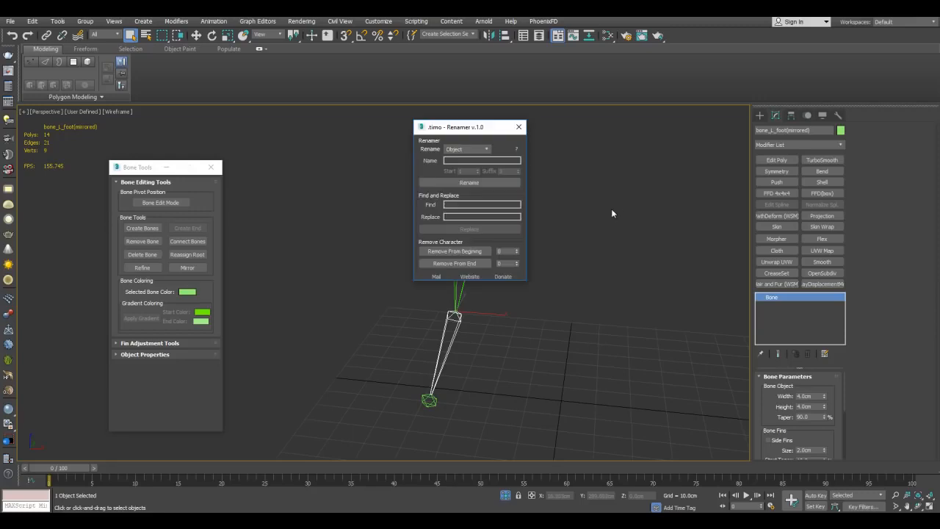
{"action": "left_click_drag", "start_coordinate": [144, 171], "coordinate": [113, 171]}
{"action": "left_click", "coordinate": [470, 130]}
{"action": "left_click_drag", "start_coordinate": [466, 131], "coordinate": [275, 221]}
Select all four mirrored leg bones and set the Renamer's count of characters to remove from the end to 10.
{"action": "scroll", "coordinate": [614, 156], "scroll_direction": "up", "scroll_amount": 4}
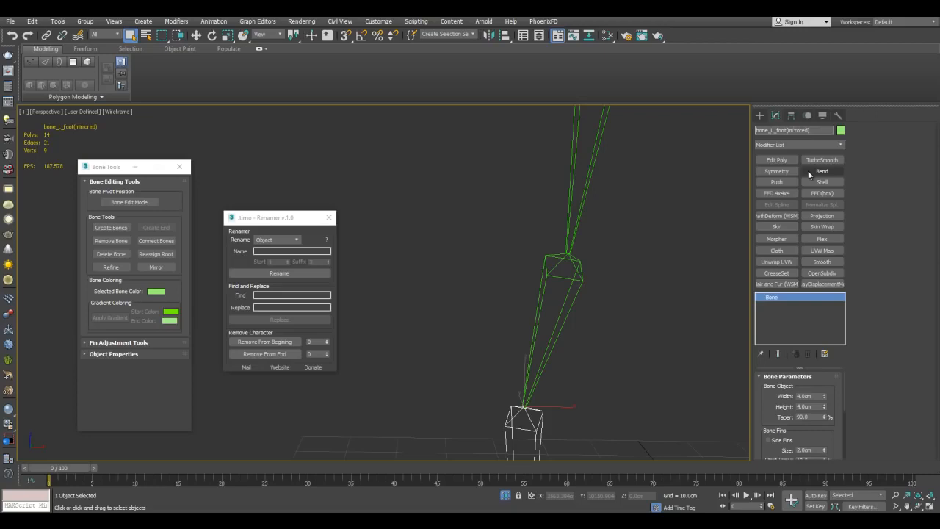
{"action": "scroll", "coordinate": [635, 185], "scroll_direction": "down", "scroll_amount": 4}
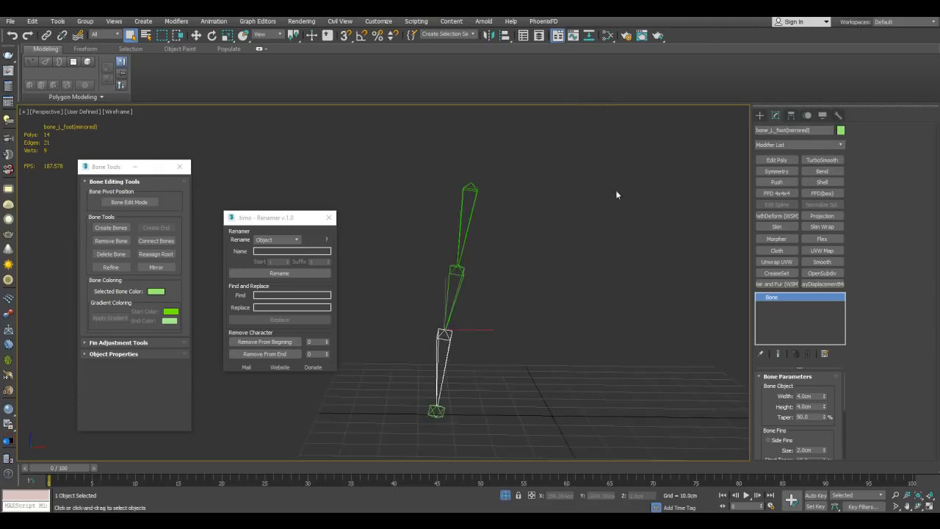
{"action": "left_click_drag", "start_coordinate": [570, 436], "coordinate": [571, 437]}
{"action": "key", "text": "z"}
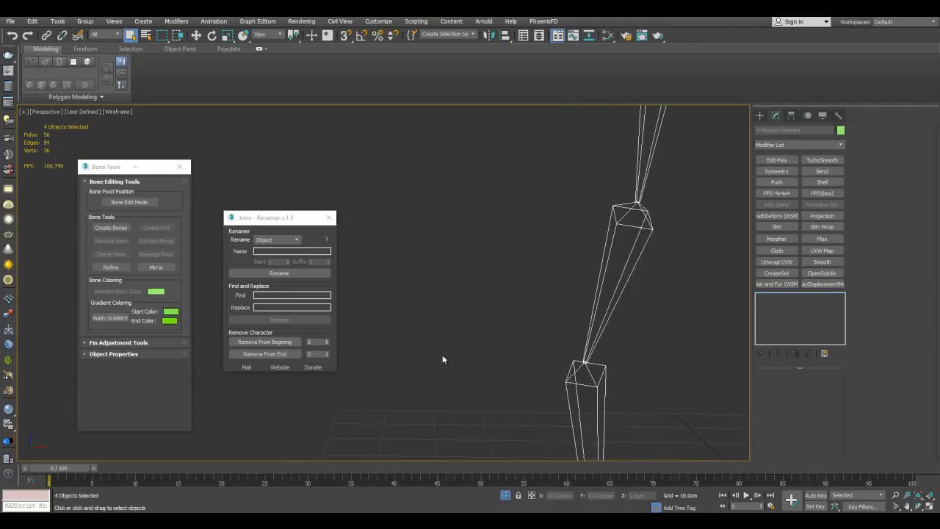
{"action": "left_click", "coordinate": [320, 351]}
Check the mirrored thigh bone's full name and reselect all four bones of the mirrored leg chain.
{"action": "middle_click_drag", "start_coordinate": [590, 265], "coordinate": [547, 304]}
{"action": "scroll", "coordinate": [570, 207], "scroll_direction": "down", "scroll_amount": 3}
{"action": "left_click", "coordinate": [532, 191]}
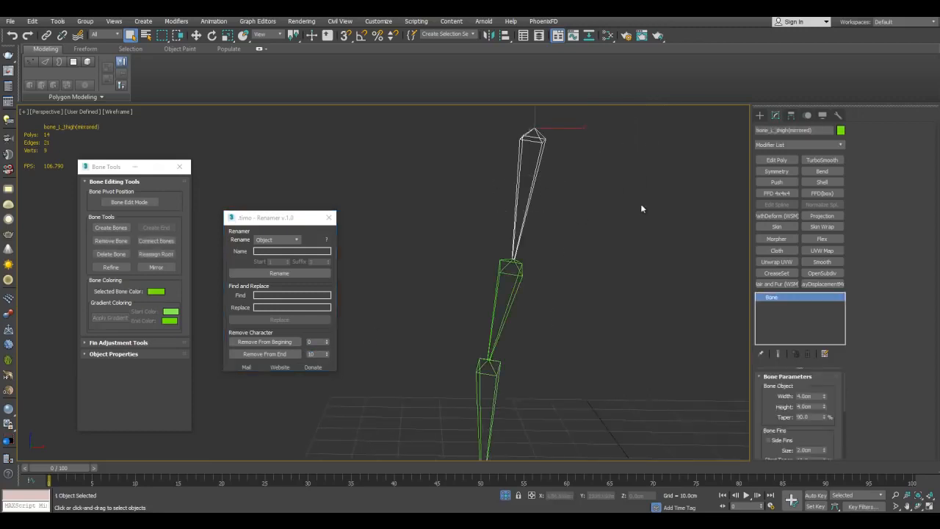
{"action": "middle_click_drag", "start_coordinate": [612, 240], "coordinate": [619, 196]}
{"action": "left_click_drag", "start_coordinate": [479, 254], "coordinate": [529, 270]}
{"action": "left_click_drag", "start_coordinate": [428, 365], "coordinate": [439, 372]}
{"action": "scroll", "coordinate": [432, 249], "scroll_direction": "down", "scroll_amount": 3}
{"action": "left_click_drag", "start_coordinate": [501, 385], "coordinate": [528, 393]}
{"action": "scroll", "coordinate": [541, 336], "scroll_direction": "up", "scroll_amount": 3}
Replace "_L_" with "_R_" in the four selected bones' names and remove the last 10 characters.
{"action": "left_click", "coordinate": [265, 295]}
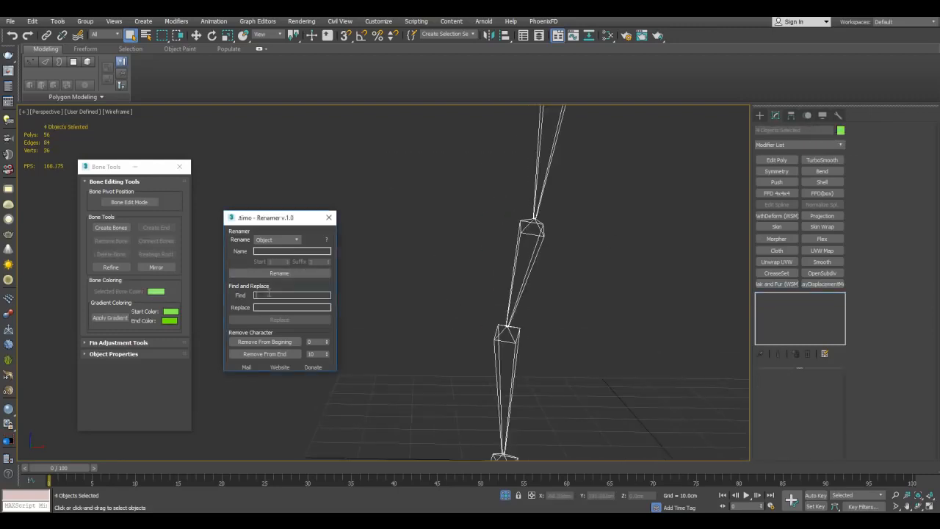
{"action": "type", "text": "_"}
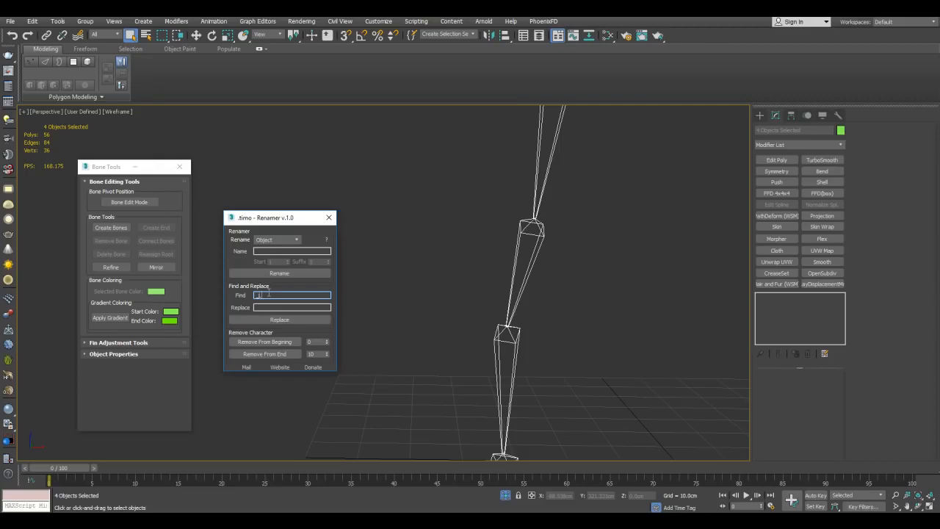
{"action": "left_click", "coordinate": [274, 309]}
{"action": "middle_click_drag", "start_coordinate": [521, 308], "coordinate": [609, 239], "text": "alt"}
{"action": "middle_click_drag", "start_coordinate": [429, 257], "coordinate": [438, 245]}
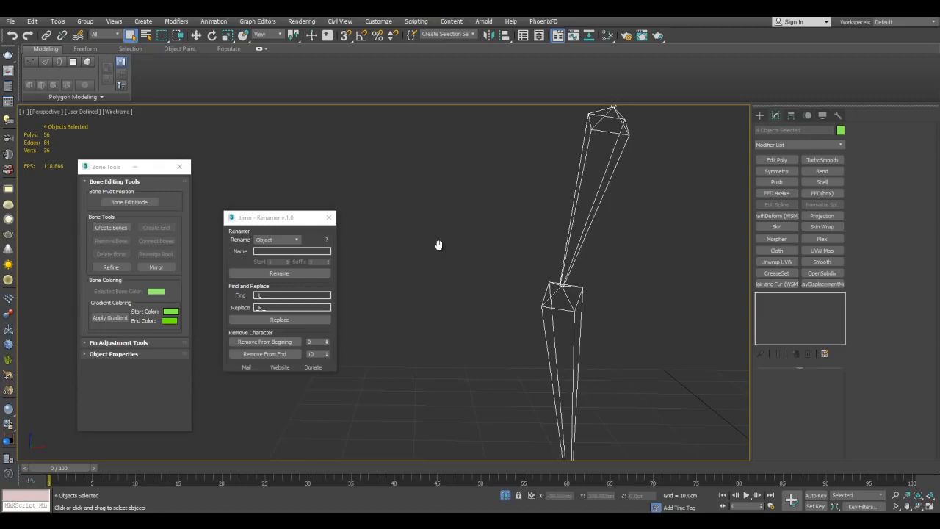
{"action": "left_click", "coordinate": [297, 320]}
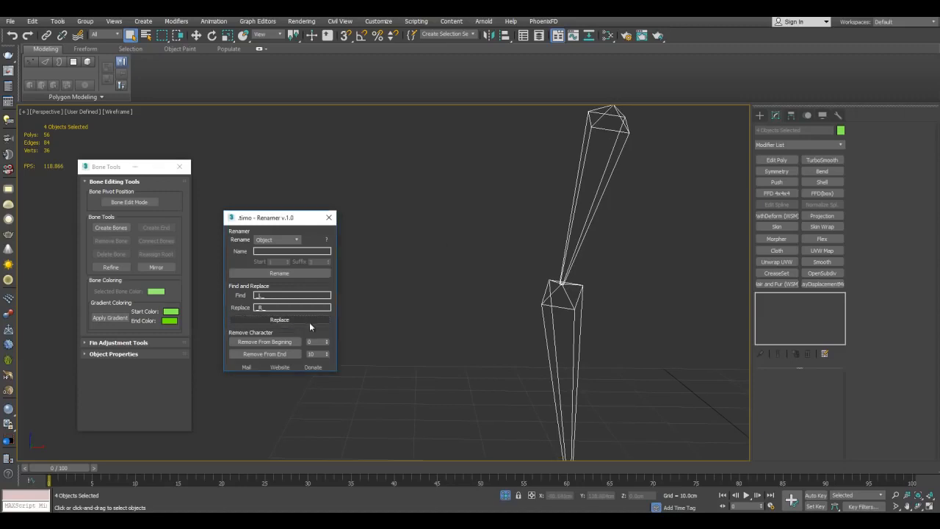
{"action": "middle_click_drag", "start_coordinate": [520, 169], "coordinate": [466, 253]}
Check the new names of the calf, thigh, foot and foot nub bones in the mirrored leg chain.
{"action": "left_click", "coordinate": [538, 287]}
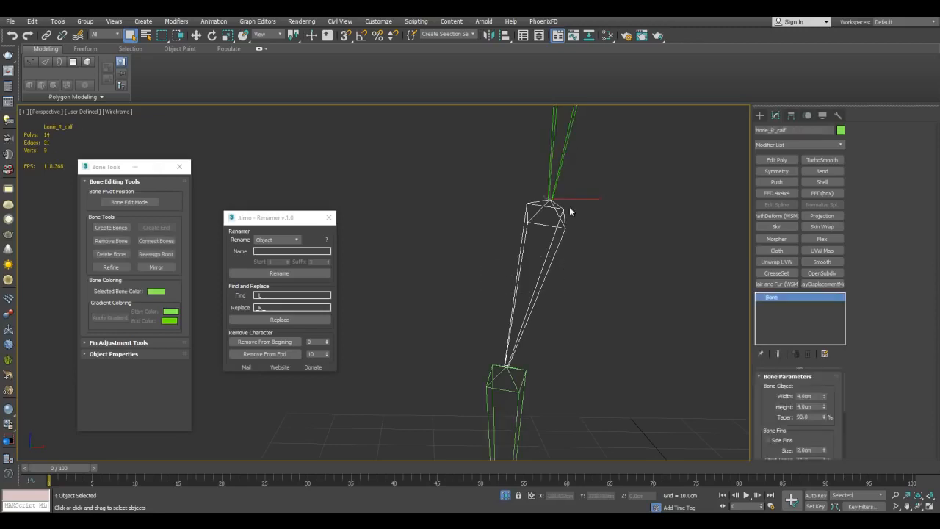
{"action": "middle_click_drag", "start_coordinate": [559, 236], "coordinate": [564, 303]}
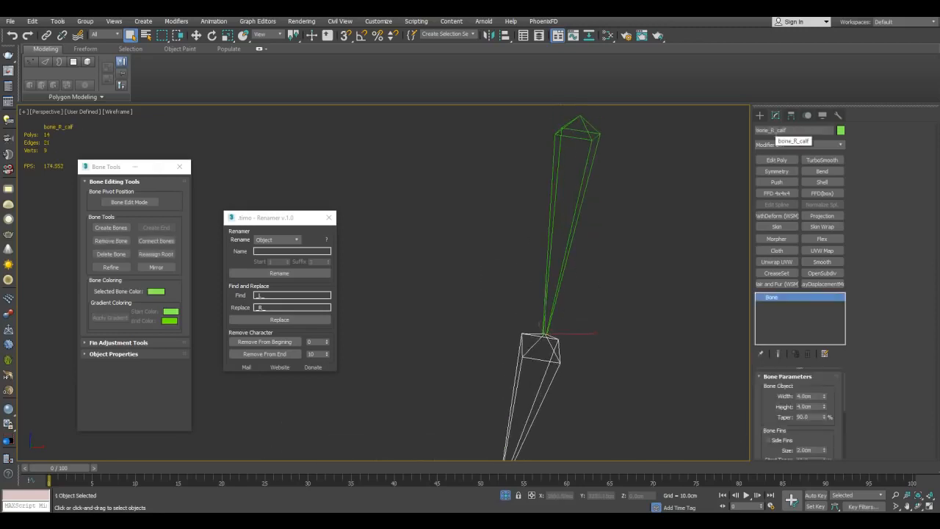
{"action": "left_click_drag", "start_coordinate": [540, 183], "coordinate": [576, 211]}
{"action": "middle_click_drag", "start_coordinate": [588, 289], "coordinate": [603, 141]}
{"action": "left_click_drag", "start_coordinate": [472, 282], "coordinate": [606, 315]}
{"action": "middle_click_drag", "start_coordinate": [608, 345], "coordinate": [614, 247]}
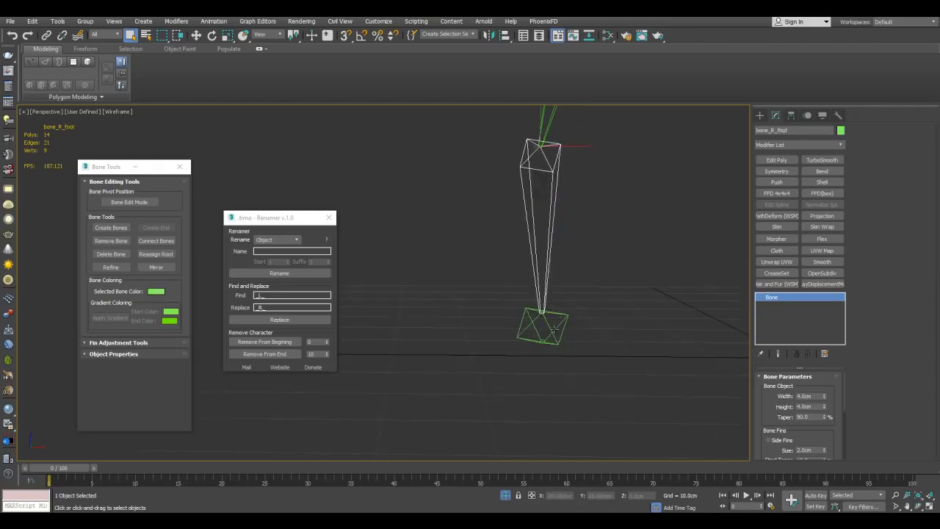
{"action": "left_click", "coordinate": [553, 331]}
{"action": "middle_click_drag", "start_coordinate": [570, 278], "coordinate": [585, 339]}
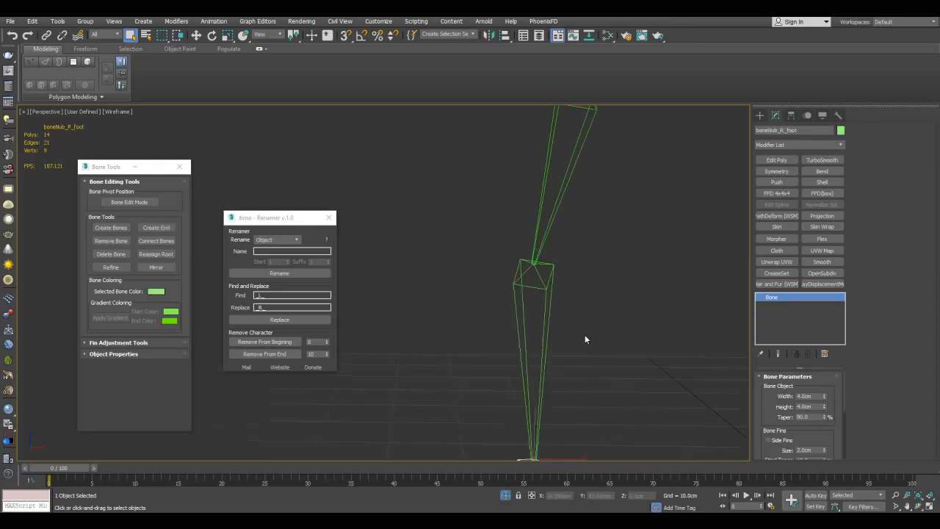
{"action": "left_click_drag", "start_coordinate": [615, 357], "coordinate": [618, 358]}
{"action": "left_click_drag", "start_coordinate": [519, 197], "coordinate": [596, 225]}
{"action": "middle_click_drag", "start_coordinate": [641, 205], "coordinate": [611, 253]}
Deselect the bones and exit isolation to show the bear mesh with both leg chains.
{"action": "scroll", "coordinate": [603, 248], "scroll_direction": "down", "scroll_amount": 5}
{"action": "left_click", "coordinate": [567, 232]}
{"action": "middle_click_drag", "start_coordinate": [511, 192], "coordinate": [564, 220]}
{"action": "scroll", "coordinate": [533, 227], "scroll_direction": "down", "scroll_amount": 2}
{"action": "key", "text": "alt+q"}
{"action": "scroll", "coordinate": [575, 163], "scroll_direction": "down", "scroll_amount": 2}
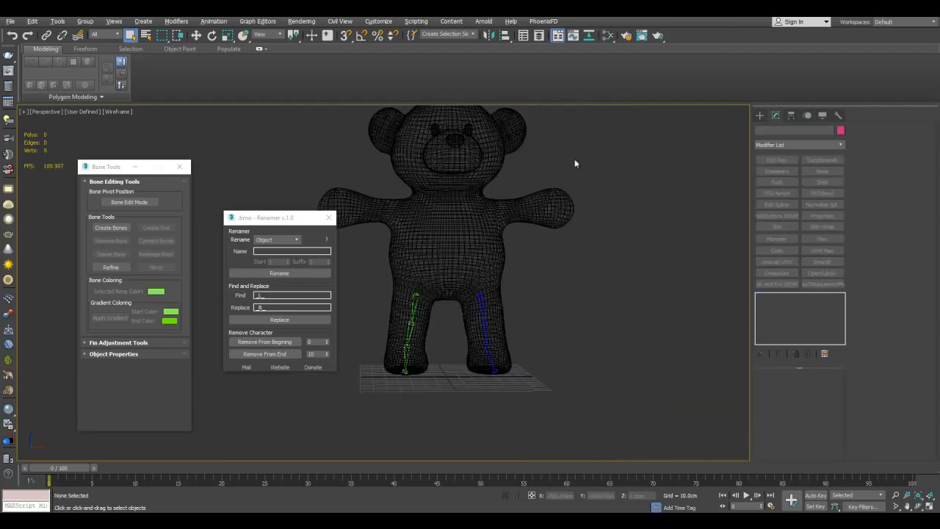
Open the Layer Explorer and create a new layer named teddyBear.
{"action": "left_click", "coordinate": [538, 35]}
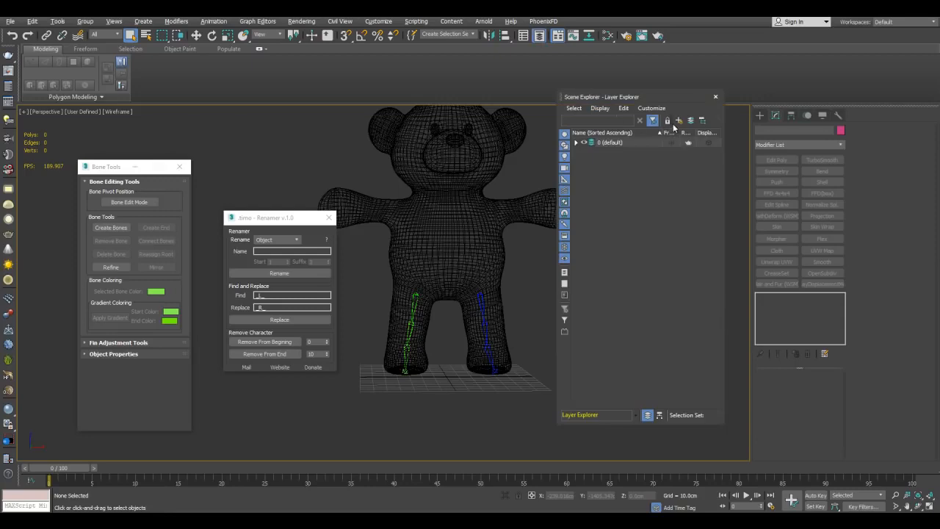
{"action": "left_click", "coordinate": [679, 122]}
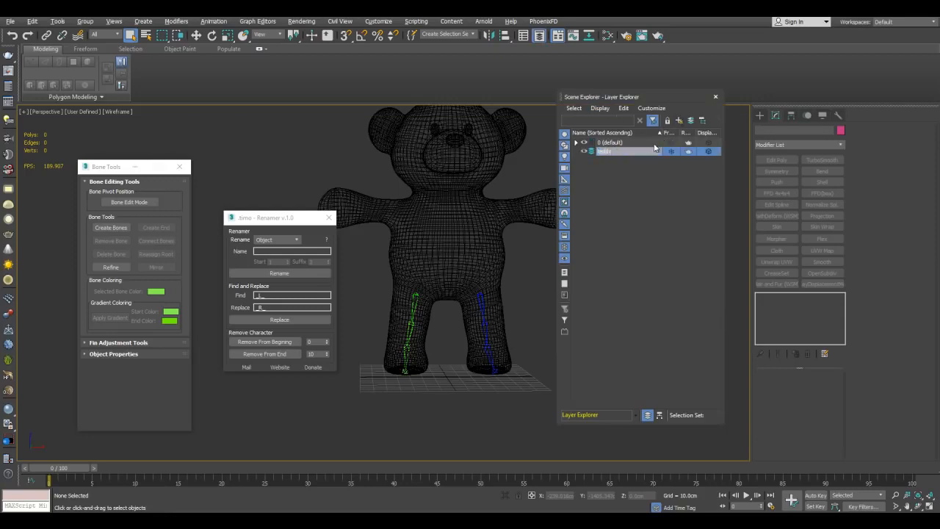
{"action": "type", "text": "teddyBear"}
{"action": "middle_click_drag", "start_coordinate": [497, 190], "coordinate": [520, 236]}
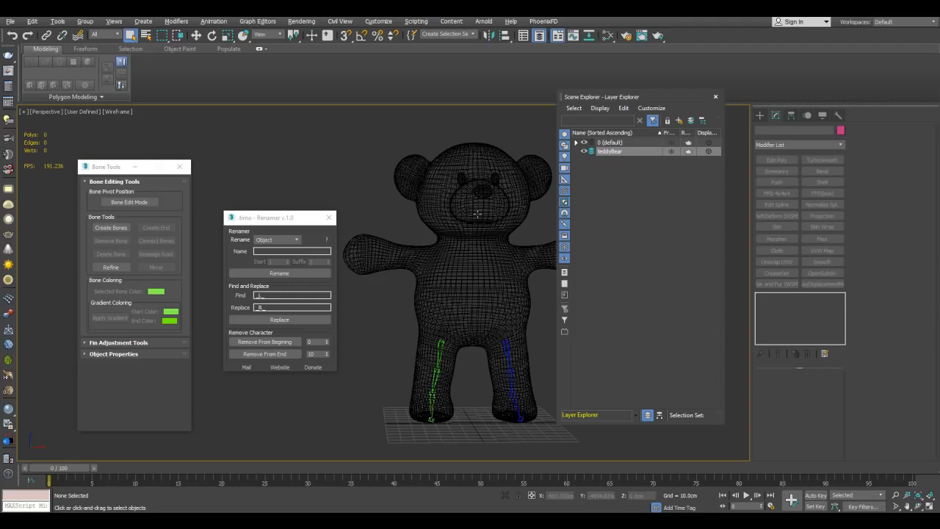
{"action": "middle_click_drag", "start_coordinate": [487, 218], "coordinate": [464, 217]}
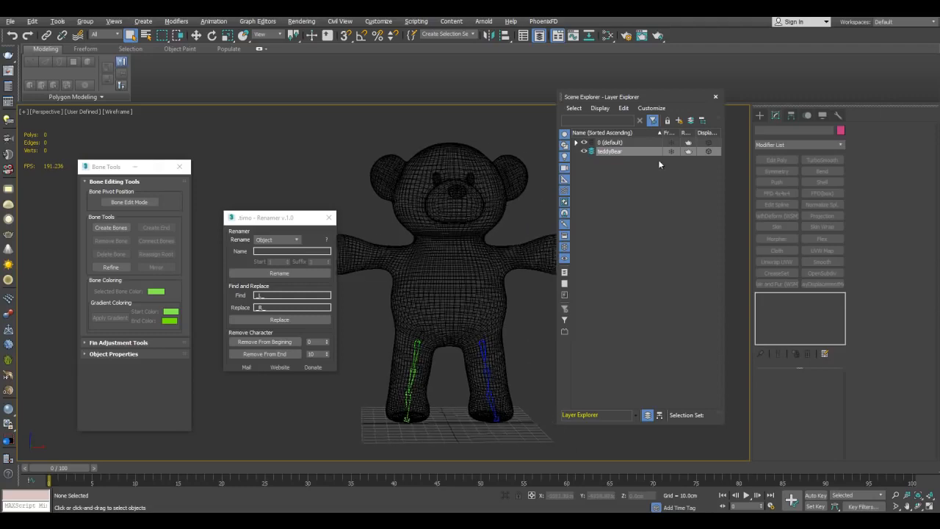
Create a child layer inside the teddyBear layer and name it bones.
{"action": "left_click", "coordinate": [607, 152]}
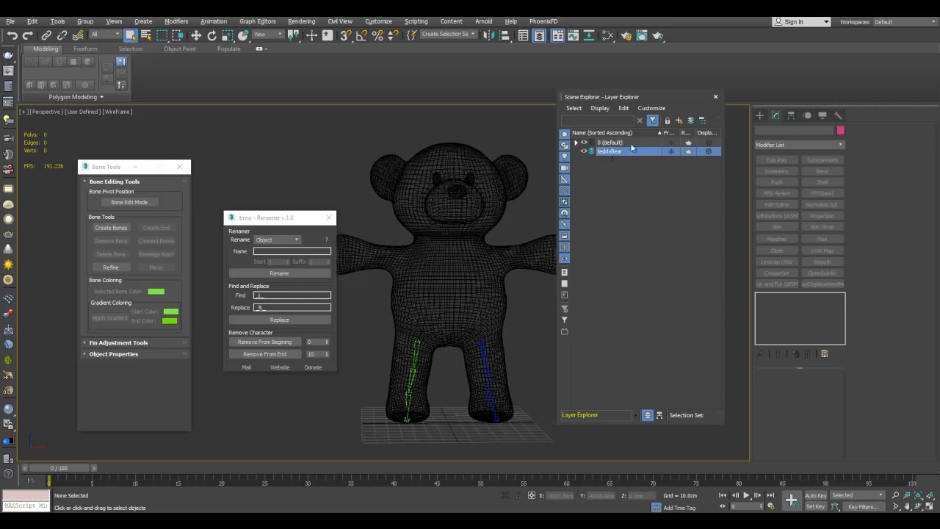
{"action": "left_click", "coordinate": [678, 121]}
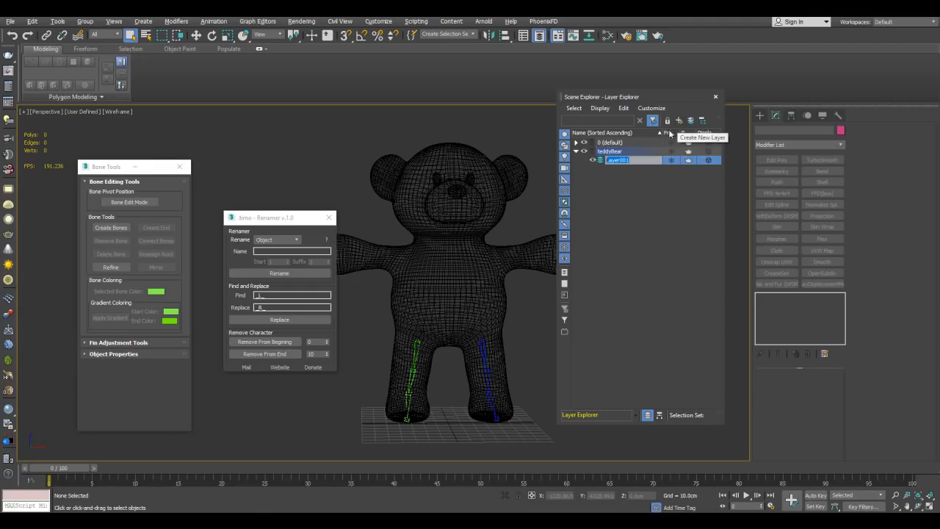
{"action": "left_click", "coordinate": [576, 152]}
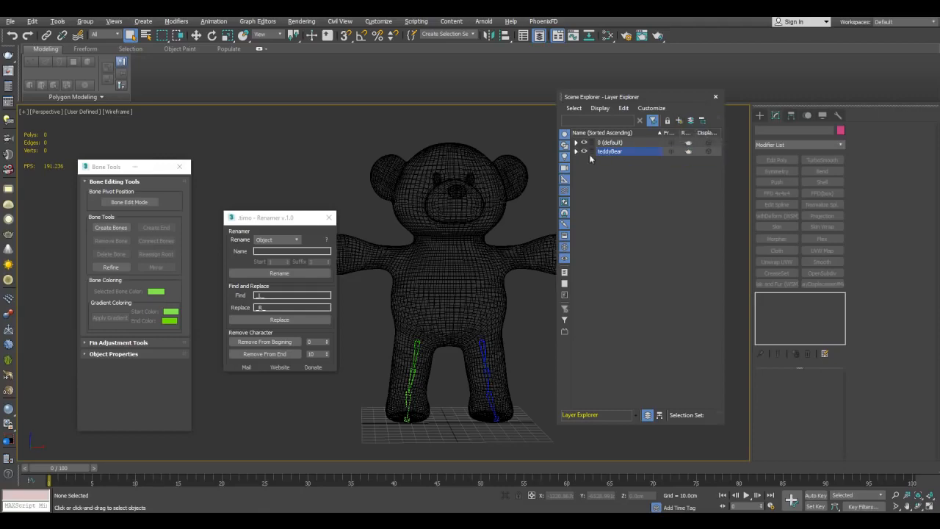
{"action": "left_click", "coordinate": [576, 151]}
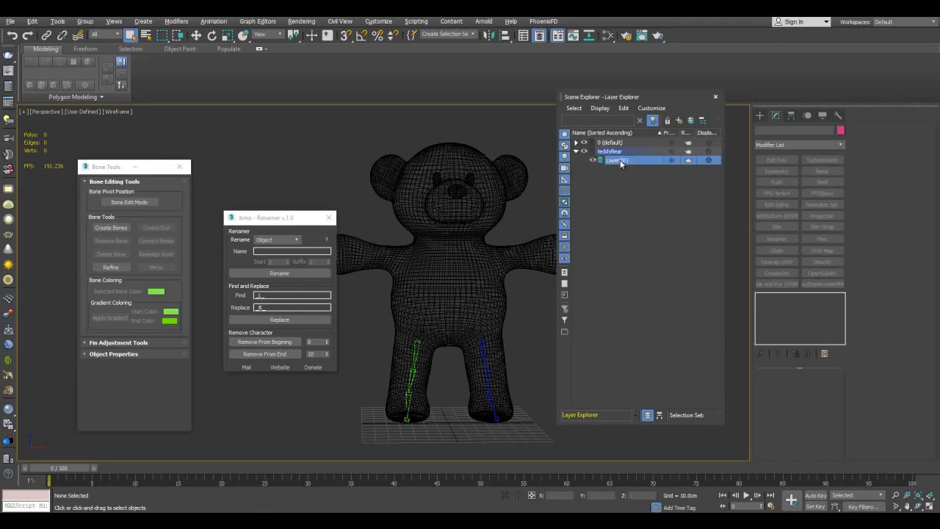
{"action": "right_click", "coordinate": [620, 163]}
{"action": "left_click", "coordinate": [637, 199]}
{"action": "type", "text": "bone"}
{"action": "middle_click_drag", "start_coordinate": [514, 235], "coordinate": [475, 220]}
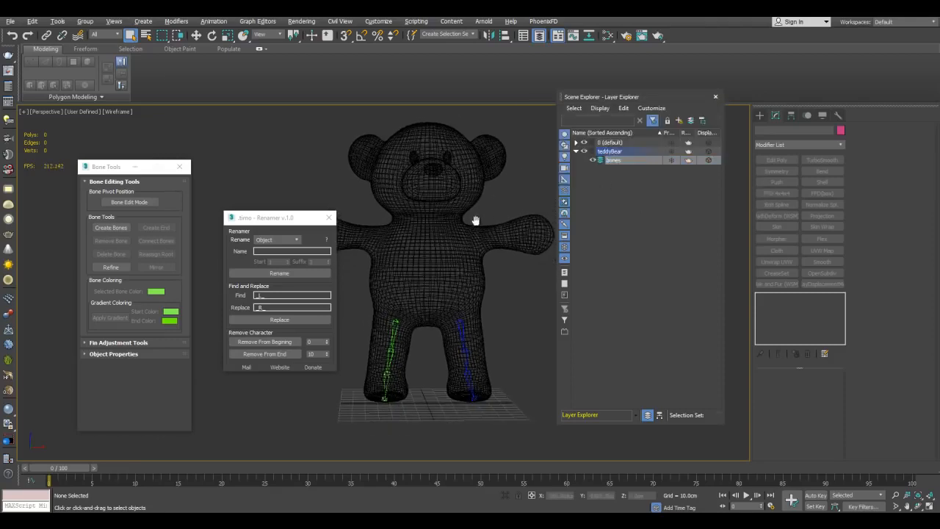
Create a second child layer inside the teddyBear layer and name it body.
{"action": "left_click", "coordinate": [610, 152]}
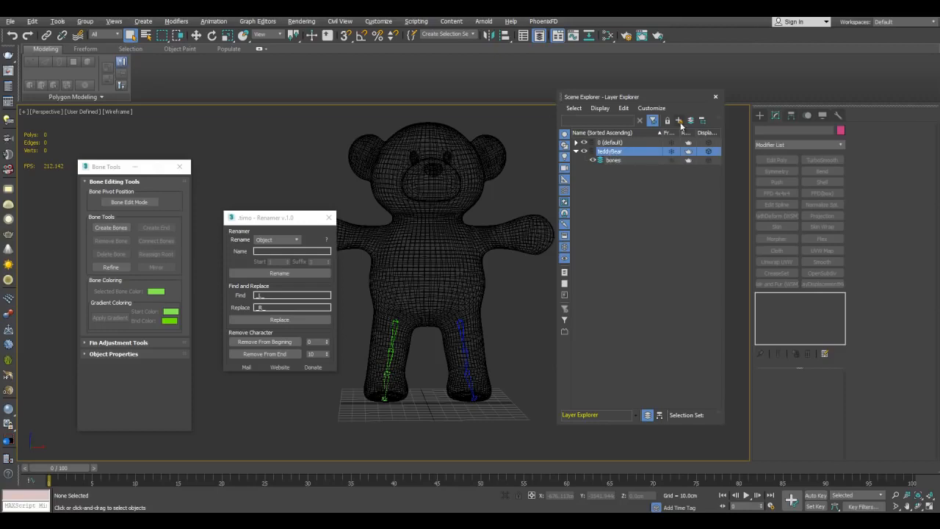
{"action": "left_click", "coordinate": [679, 121]}
{"action": "right_click", "coordinate": [618, 170]}
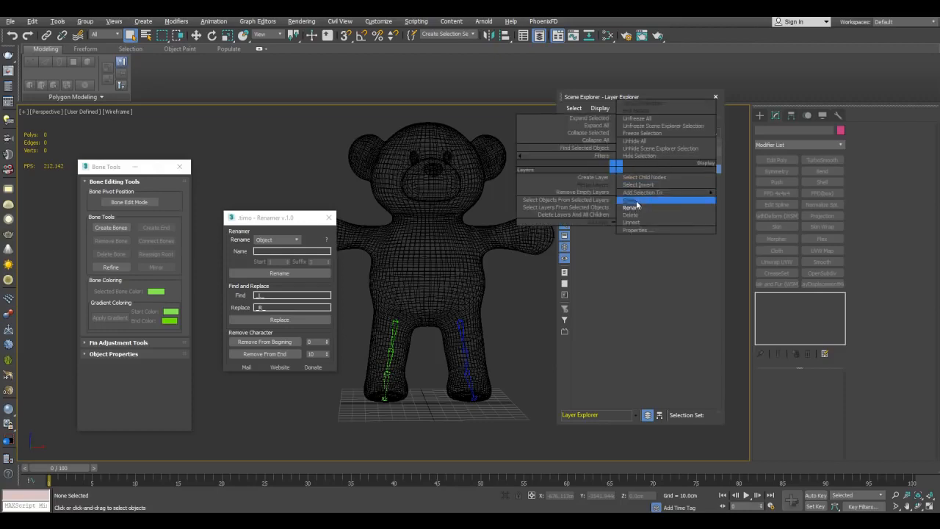
{"action": "left_click", "coordinate": [645, 210]}
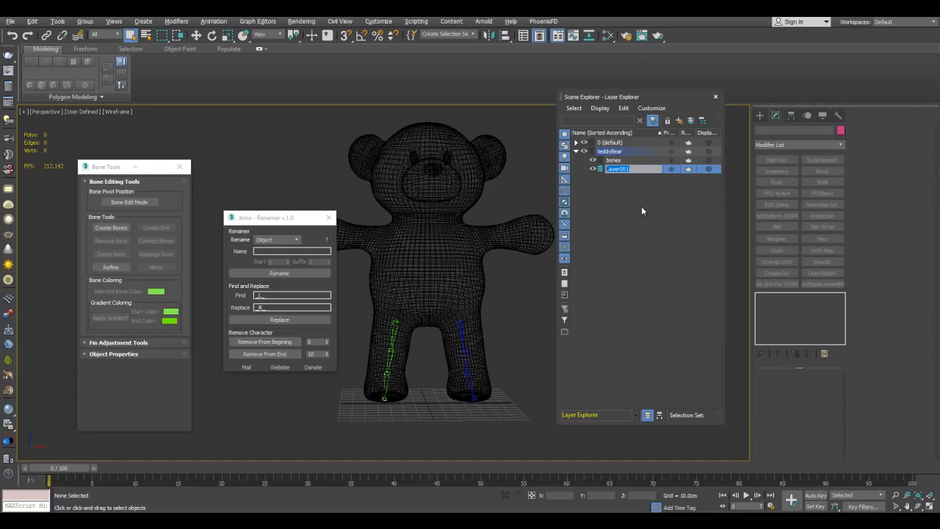
{"action": "type", "text": "geo"}
{"action": "middle_click_drag", "start_coordinate": [464, 230], "coordinate": [481, 211]}
Create a third child layer inside the teddyBear layer and name it bone nubs.
{"action": "left_click", "coordinate": [619, 151]}
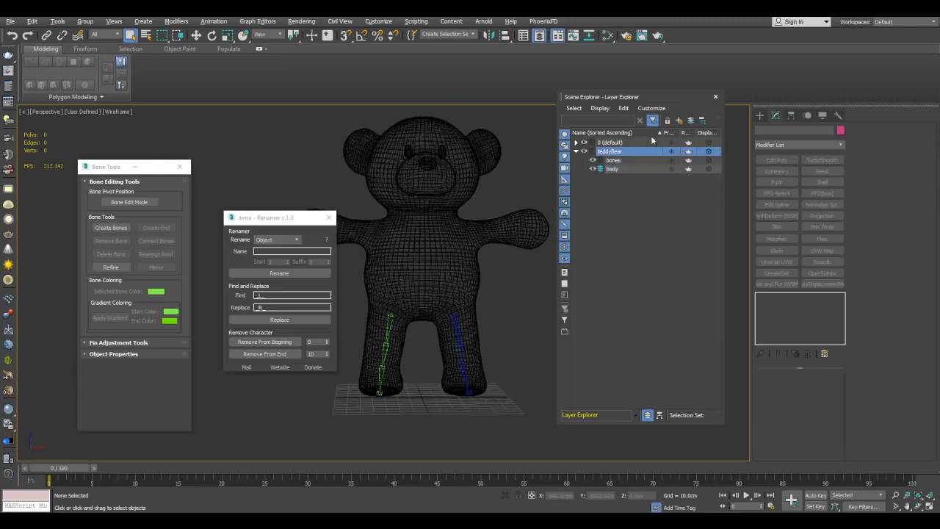
{"action": "left_click", "coordinate": [678, 120]}
{"action": "right_click", "coordinate": [618, 180]}
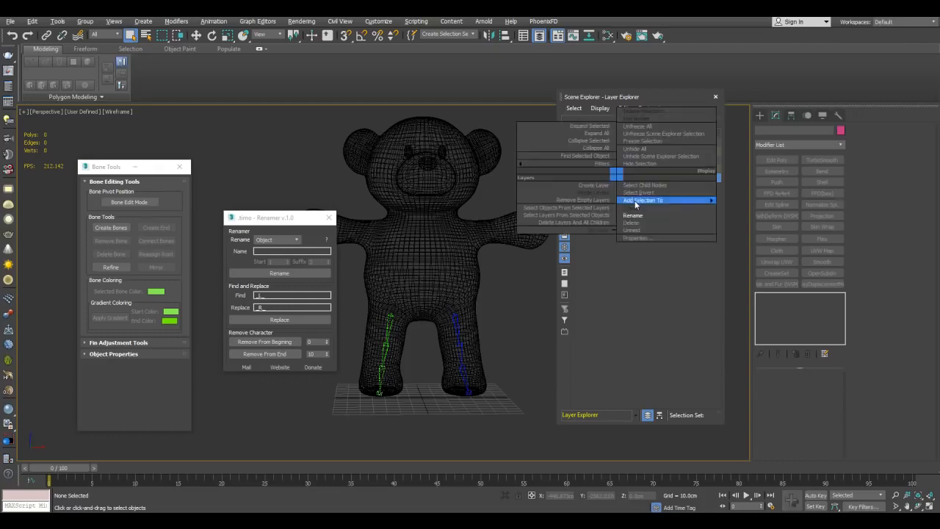
{"action": "left_click", "coordinate": [637, 215]}
{"action": "type", "text": "bo"}
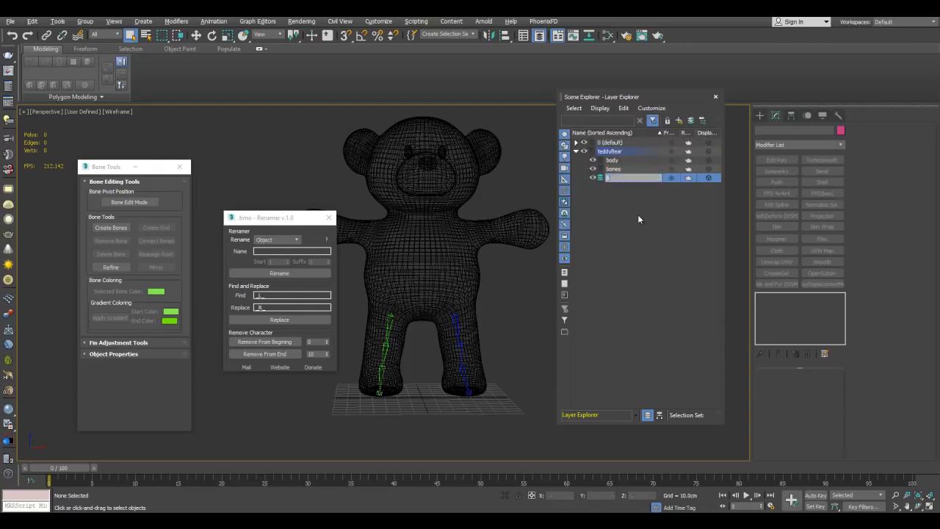
{"action": "type", "text": "ne-"}
{"action": "type", "text": " nubs"}
Add the bear's body, eyes and nose meshes to the body layer.
{"action": "middle_click_drag", "start_coordinate": [452, 221], "coordinate": [476, 200]}
{"action": "scroll", "coordinate": [468, 334], "scroll_direction": "up", "scroll_amount": 6}
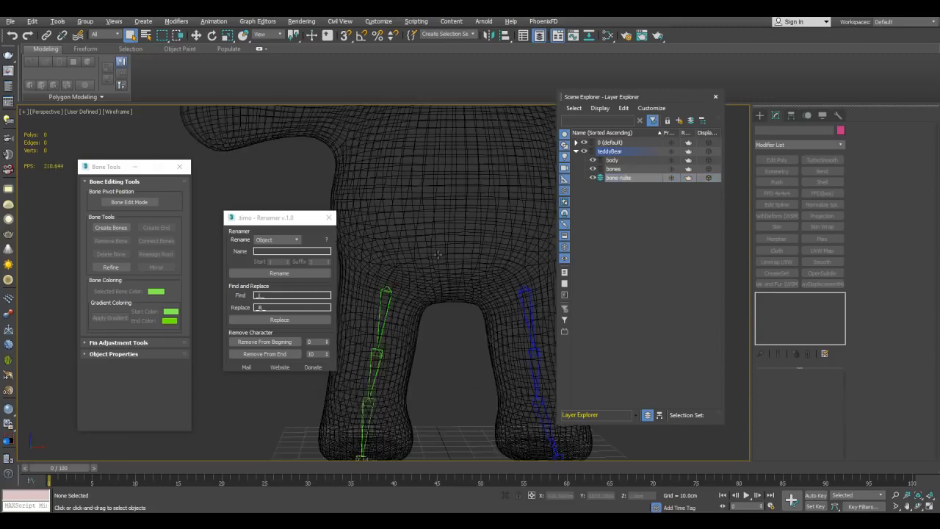
{"action": "middle_click_drag", "start_coordinate": [468, 334], "coordinate": [393, 262]}
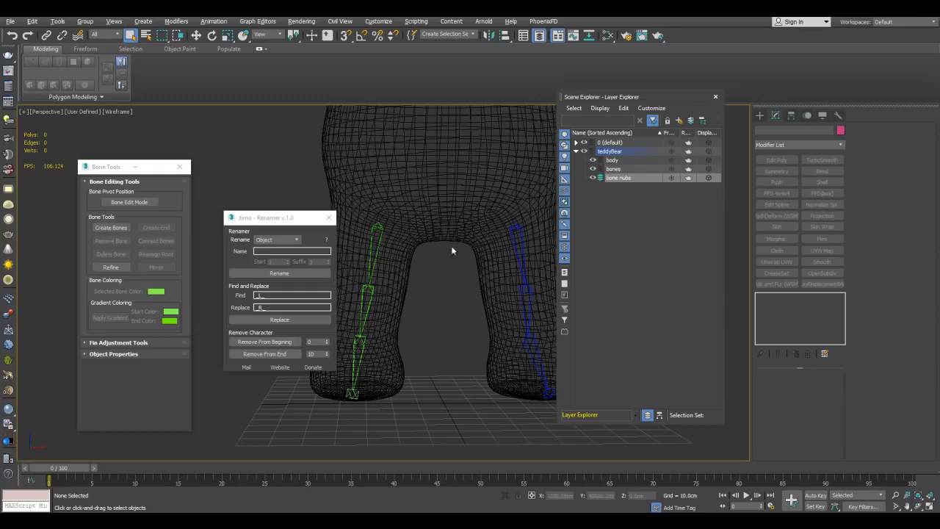
{"action": "scroll", "coordinate": [431, 244], "scroll_direction": "down", "scroll_amount": 8}
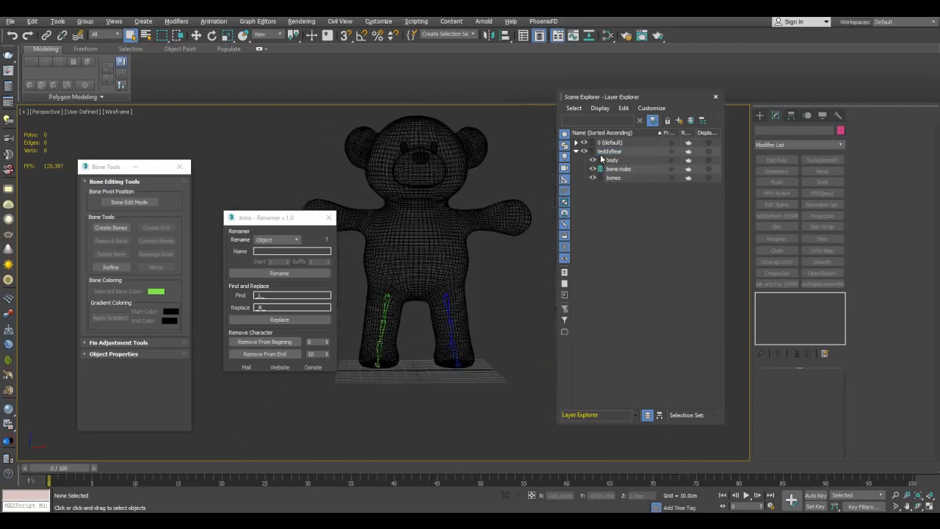
{"action": "middle_click_drag", "start_coordinate": [406, 180], "coordinate": [456, 168]}
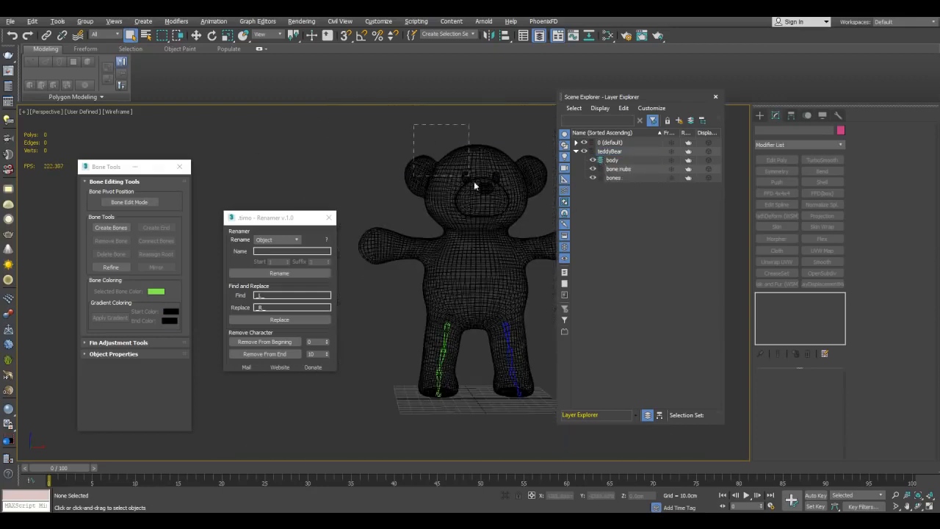
{"action": "left_click", "coordinate": [533, 253]}
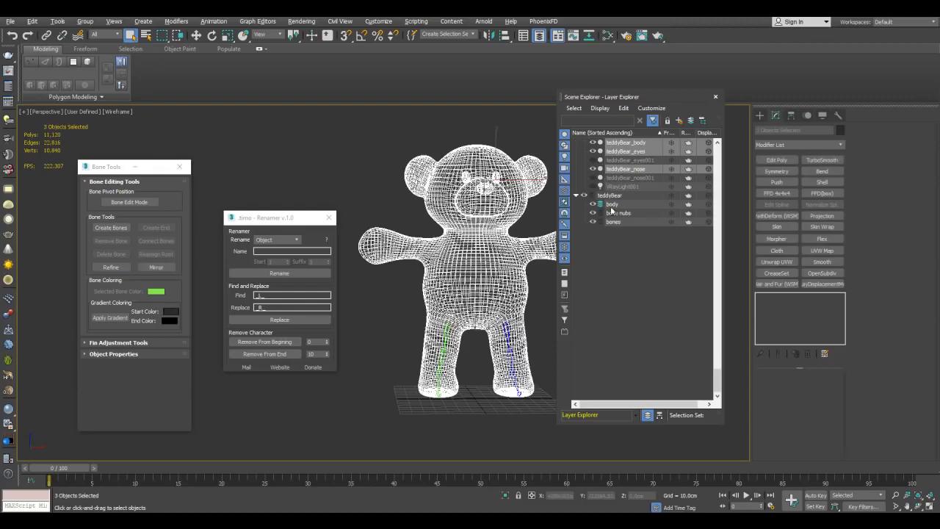
{"action": "left_click", "coordinate": [689, 121]}
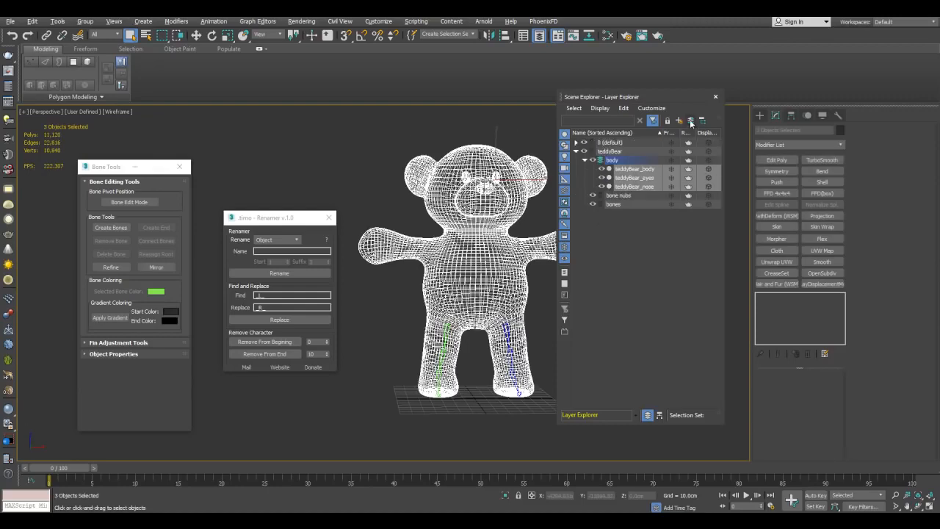
Select all the bones of both legs, including the foot nubs, and add them to the bones layer.
{"action": "middle_click_drag", "start_coordinate": [482, 187], "coordinate": [436, 199]}
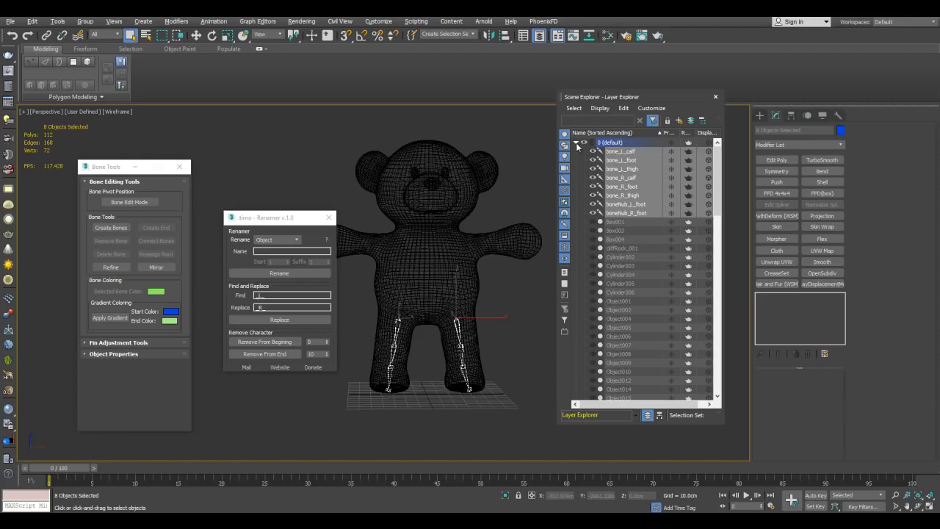
{"action": "left_click", "coordinate": [576, 143]}
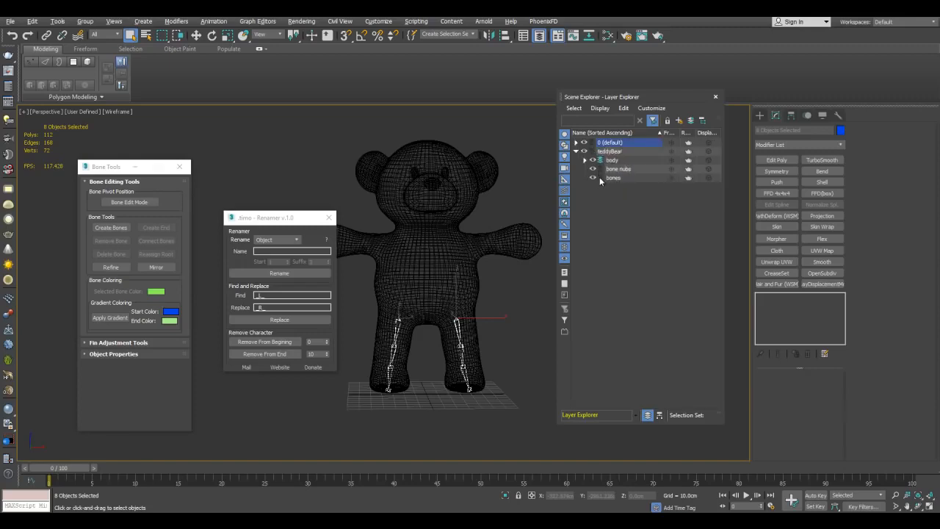
{"action": "left_click", "coordinate": [690, 122]}
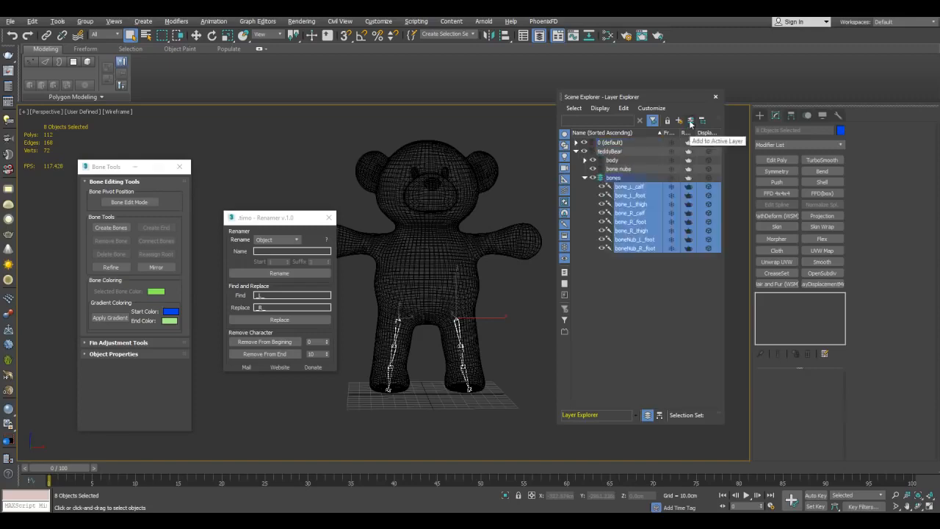
Keep only the two foot nubs selected and move them into the bone nubs layer.
{"action": "middle_click_drag", "start_coordinate": [483, 283], "coordinate": [455, 265]}
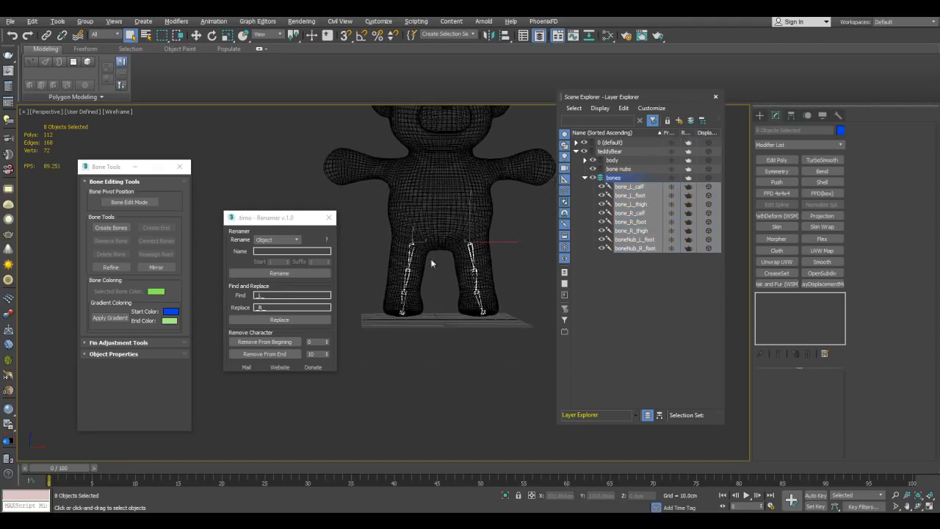
{"action": "left_click_drag", "start_coordinate": [478, 282], "coordinate": [504, 300], "text": "alt"}
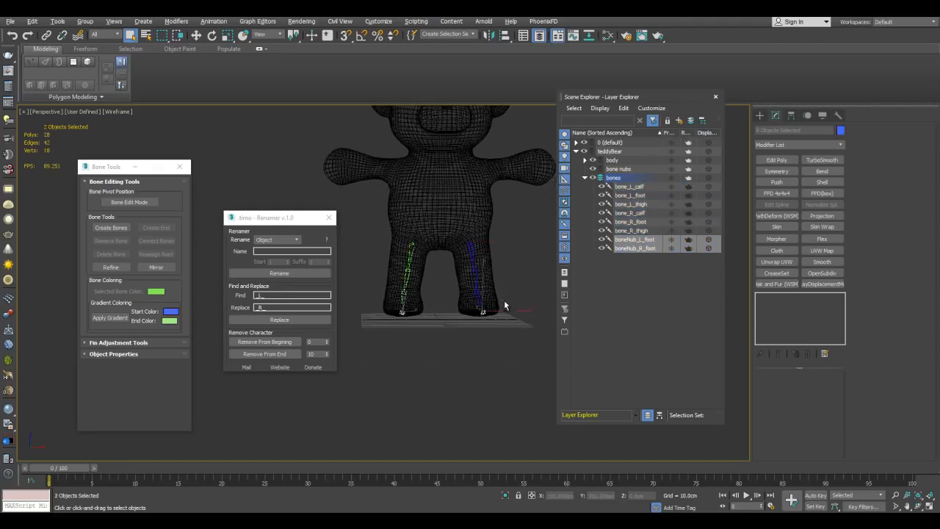
{"action": "left_click", "coordinate": [599, 170]}
{"action": "left_click", "coordinate": [689, 122]}
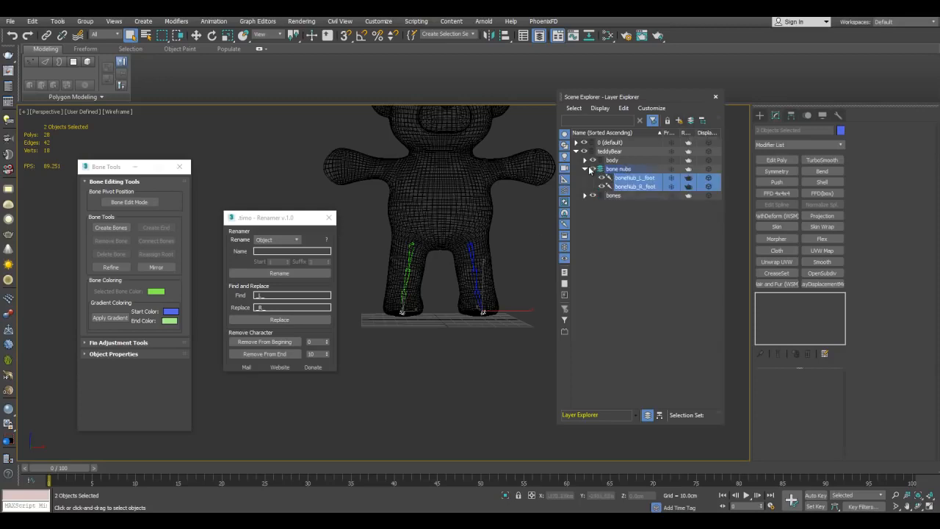
Collapse the child layers' contents, then make bones the active layer and close the Layer Explorer.
{"action": "left_click", "coordinate": [586, 170]}
{"action": "left_click", "coordinate": [585, 165]}
{"action": "left_click", "coordinate": [585, 164]}
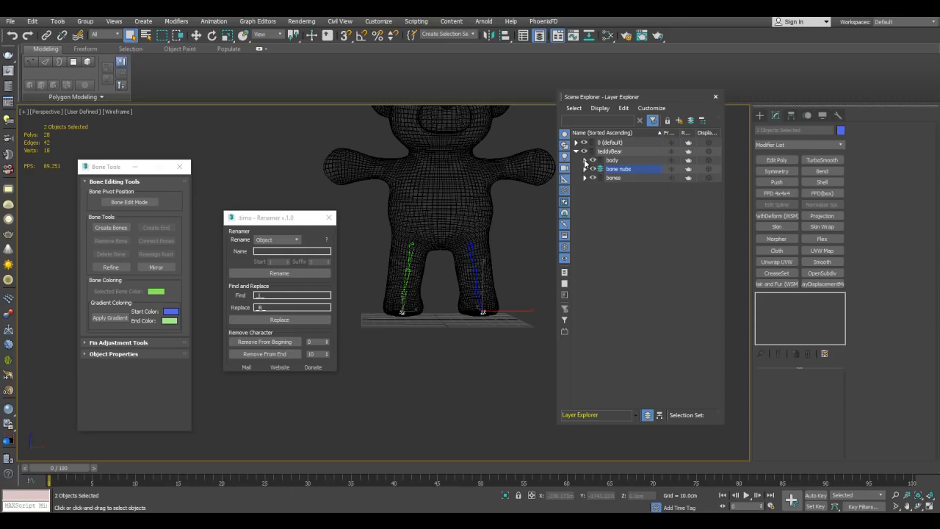
{"action": "left_click", "coordinate": [585, 169]}
{"action": "left_click", "coordinate": [585, 170]}
{"action": "left_click", "coordinate": [585, 178]}
{"action": "left_click", "coordinate": [585, 180]}
{"action": "middle_click_drag", "start_coordinate": [509, 189], "coordinate": [533, 194]}
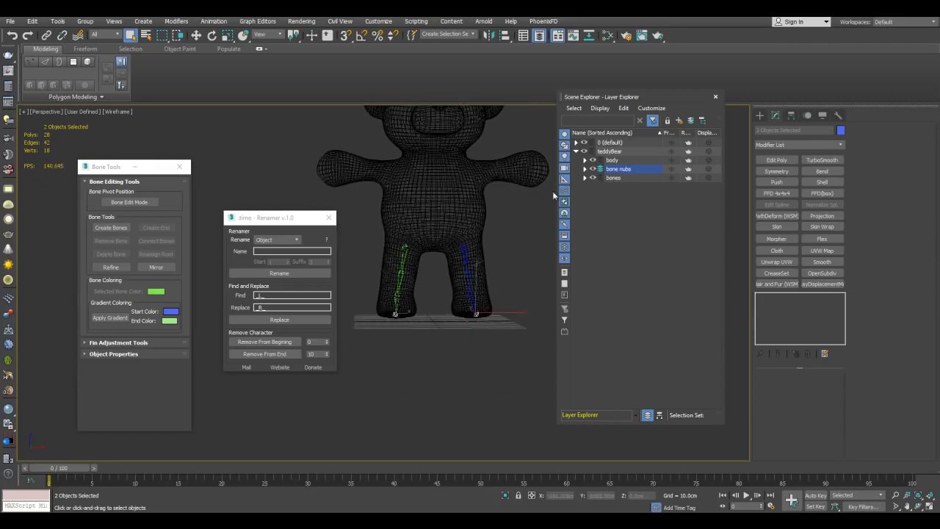
{"action": "scroll", "coordinate": [470, 221], "scroll_direction": "down", "scroll_amount": 3}
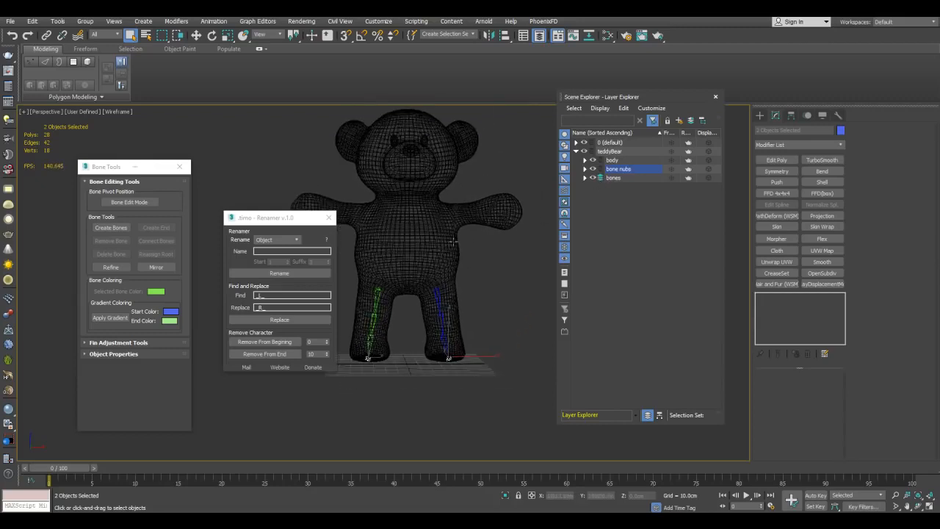
{"action": "left_click", "coordinate": [714, 96]}
Deselect everything, maximize the Front view, and move the Bone Tools and Renamer windows away from the bear.
{"action": "left_click", "coordinate": [604, 236]}
{"action": "middle_click_drag", "start_coordinate": [604, 236], "coordinate": [602, 287]}
{"action": "scroll", "coordinate": [578, 278], "scroll_direction": "up", "scroll_amount": 4}
{"action": "key", "text": "alt+w"}
{"action": "left_click", "coordinate": [605, 171]}
{"action": "key", "text": "alt+w"}
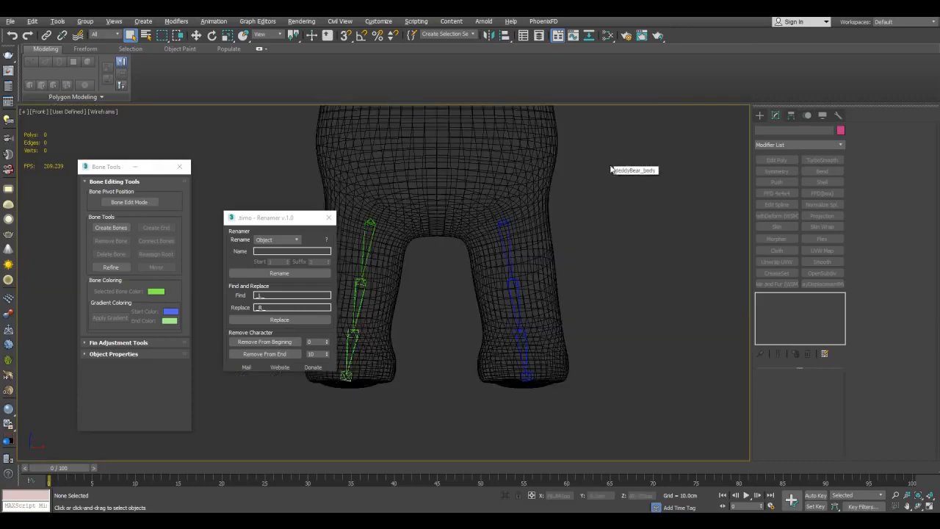
{"action": "scroll", "coordinate": [526, 162], "scroll_direction": "down", "scroll_amount": 2}
{"action": "left_click_drag", "start_coordinate": [112, 170], "coordinate": [66, 168]}
{"action": "left_click_drag", "start_coordinate": [250, 222], "coordinate": [179, 268]}
Create a two-bone arm chain with an end nub from shoulder to paw tip on the blue leg's side.
{"action": "left_click", "coordinate": [64, 224]}
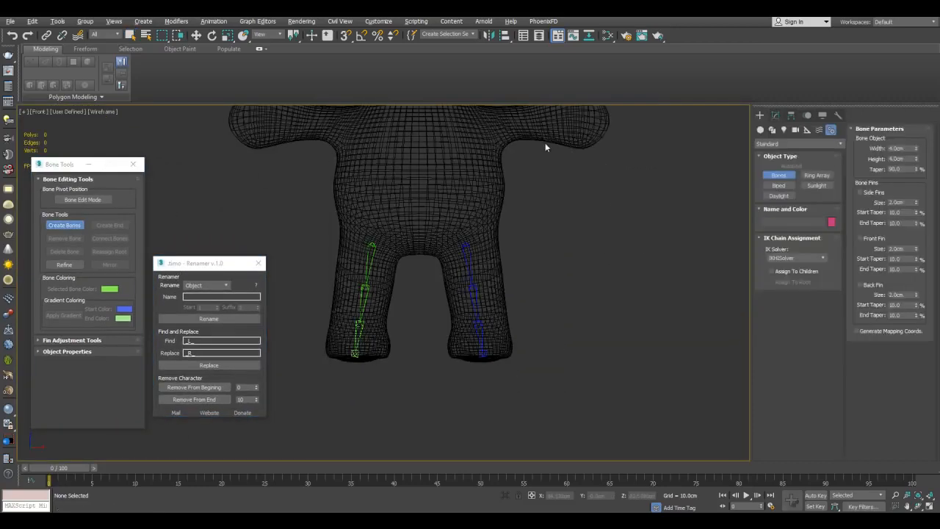
{"action": "middle_click_drag", "start_coordinate": [543, 144], "coordinate": [456, 278]}
{"action": "scroll", "coordinate": [460, 271], "scroll_direction": "up", "scroll_amount": 5}
{"action": "scroll", "coordinate": [521, 239], "scroll_direction": "down", "scroll_amount": 5}
{"action": "middle_click_drag", "start_coordinate": [524, 224], "coordinate": [453, 229]}
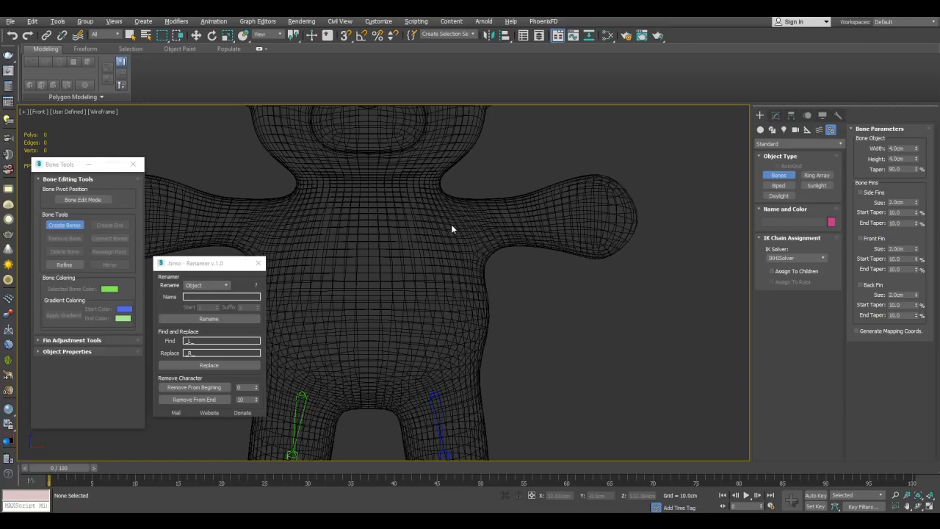
{"action": "left_click", "coordinate": [453, 224]}
{"action": "left_click", "coordinate": [523, 218]}
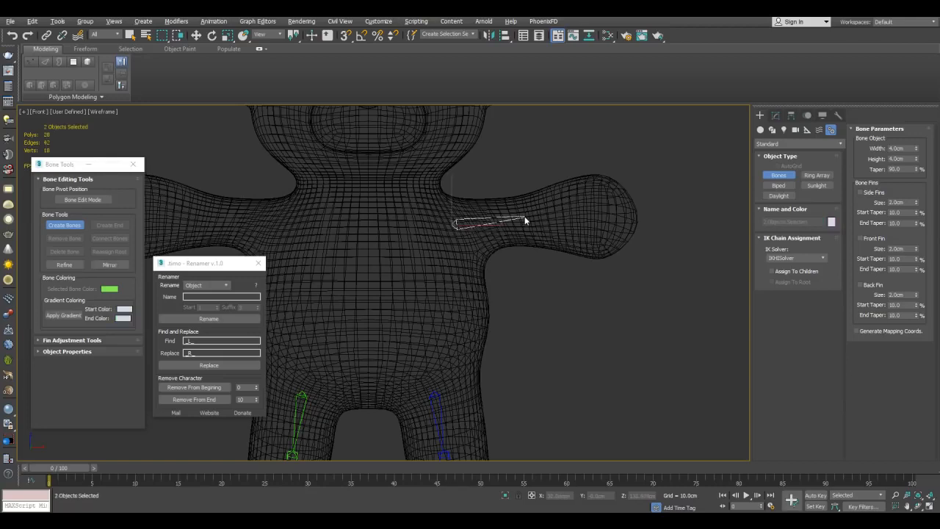
{"action": "left_click", "coordinate": [639, 218]}
{"action": "right_click", "coordinate": [684, 228]}
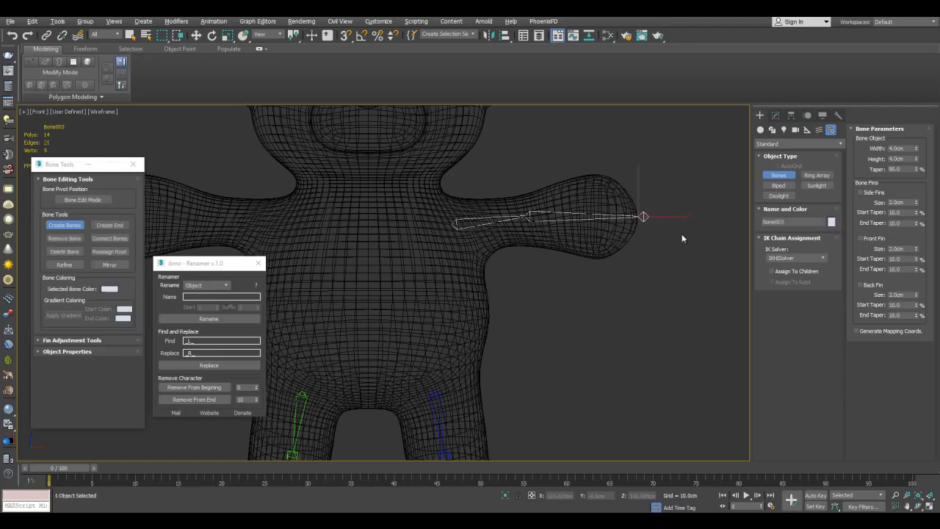
Create a two-bone spine chain with an end nub along the body's centre line, from the pelvis up to the neck.
{"action": "scroll", "coordinate": [561, 275], "scroll_direction": "down", "scroll_amount": 5}
{"action": "middle_click_drag", "start_coordinate": [561, 287], "coordinate": [610, 260]}
{"action": "scroll", "coordinate": [609, 264], "scroll_direction": "up", "scroll_amount": 2}
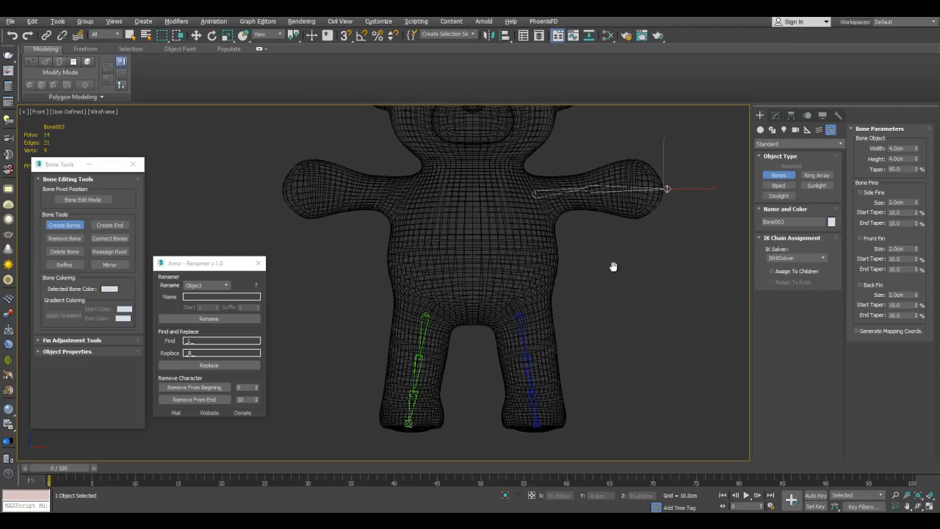
{"action": "middle_click_drag", "start_coordinate": [519, 220], "coordinate": [487, 257]}
{"action": "middle_click_drag", "start_coordinate": [451, 326], "coordinate": [493, 292]}
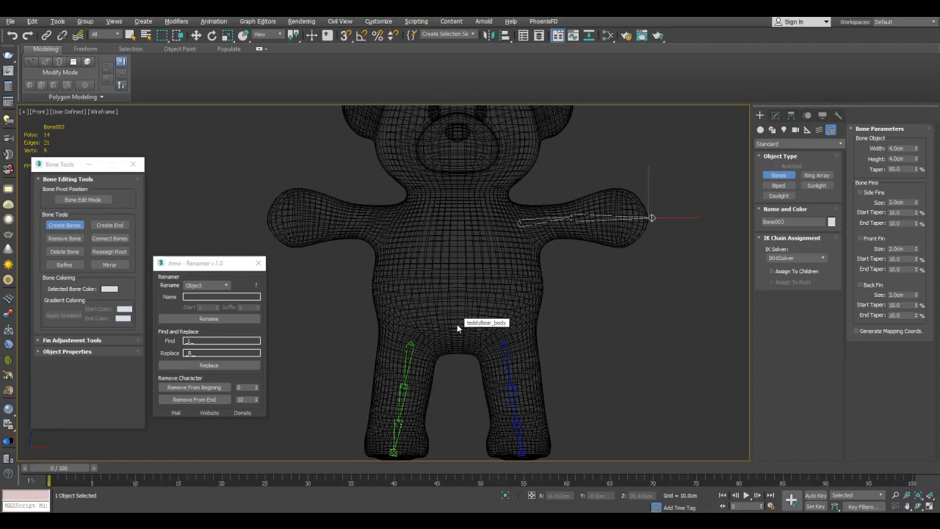
{"action": "middle_click_drag", "start_coordinate": [475, 298], "coordinate": [477, 323]}
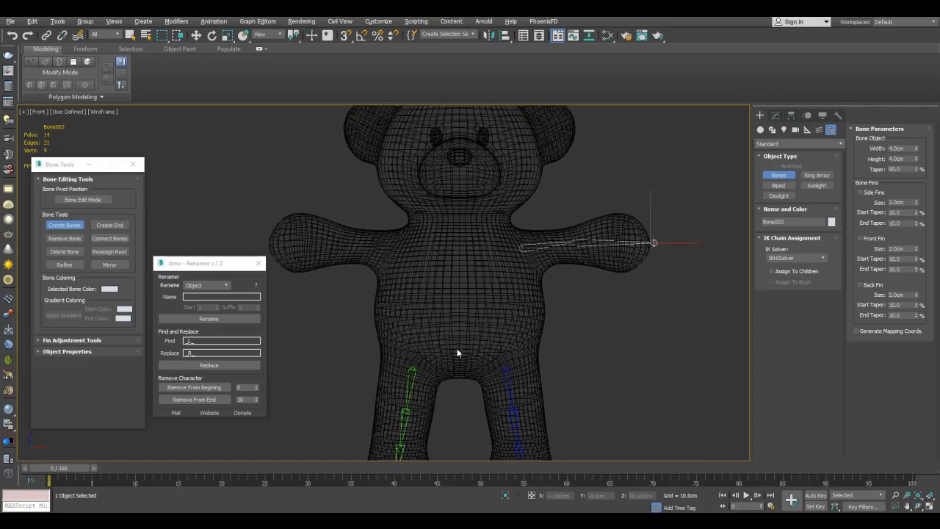
{"action": "left_click", "coordinate": [457, 348]}
{"action": "left_click", "coordinate": [458, 273]}
{"action": "right_click", "coordinate": [458, 273]}
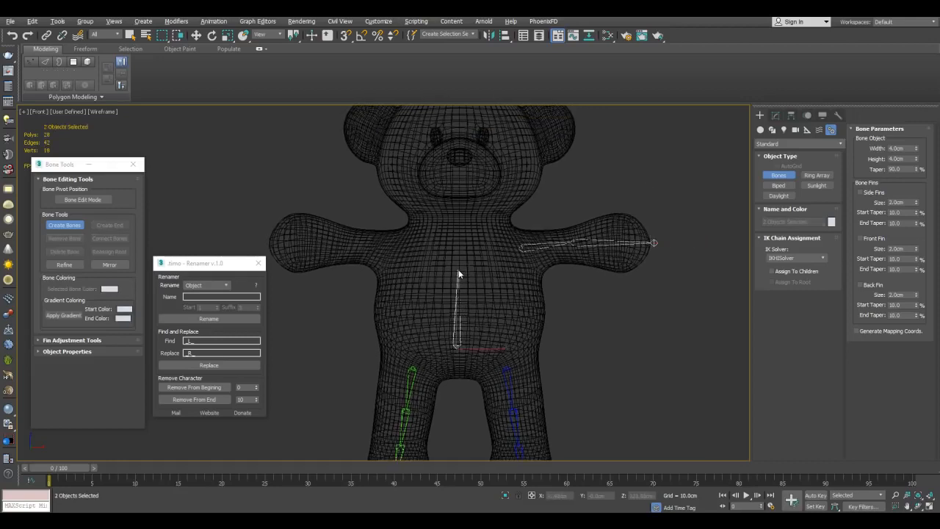
{"action": "left_click", "coordinate": [455, 218]}
{"action": "right_click", "coordinate": [458, 220]}
Create a separate head bone with an end nub, running from just above the spine's end to the top of the head.
{"action": "scroll", "coordinate": [503, 264], "scroll_direction": "up", "scroll_amount": 4}
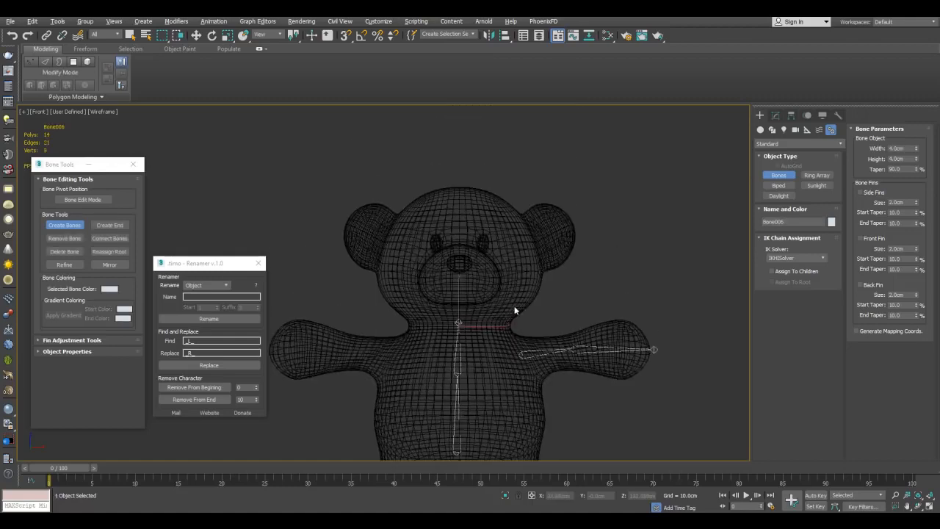
{"action": "scroll", "coordinate": [523, 264], "scroll_direction": "up", "scroll_amount": 2}
{"action": "scroll", "coordinate": [525, 264], "scroll_direction": "down", "scroll_amount": 2}
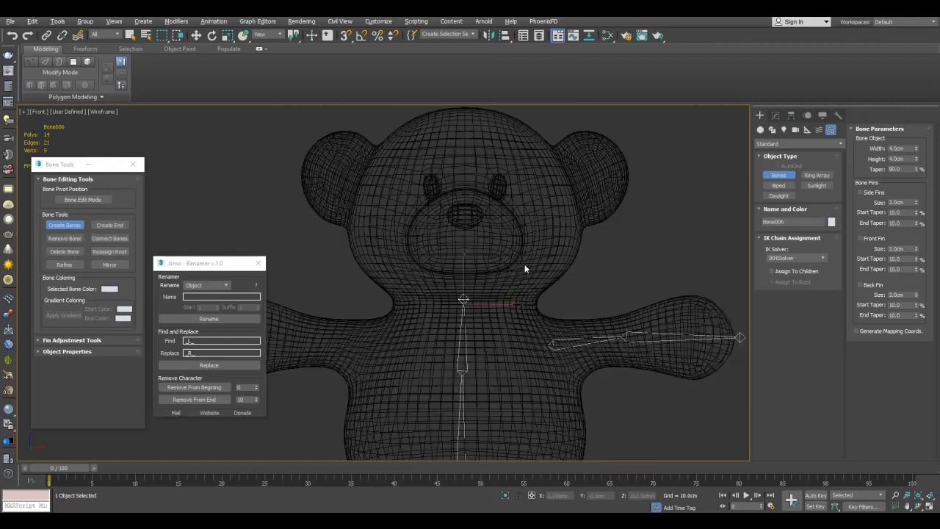
{"action": "mouse_move", "coordinate": [521, 260]}
{"action": "middle_mouse_down"}
{"action": "mouse_move", "coordinate": [490, 317]}
{"action": "mouse_move", "coordinate": [598, 312]}
{"action": "mouse_move", "coordinate": [594, 277]}
{"action": "mouse_move", "coordinate": [514, 257]}
{"action": "middle_mouse_up"}
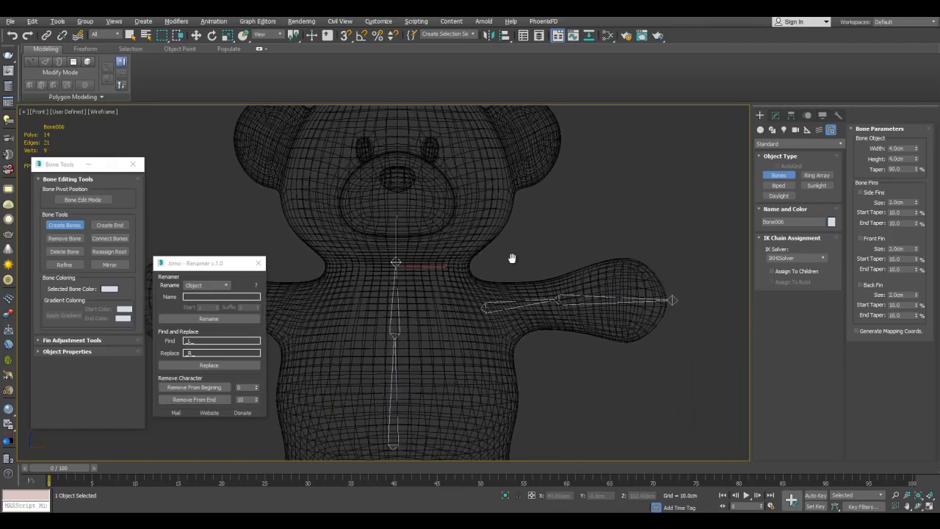
{"action": "scroll", "coordinate": [444, 239], "scroll_direction": "up", "scroll_amount": 2}
{"action": "middle_click_drag", "start_coordinate": [402, 250], "coordinate": [468, 330]}
{"action": "left_click", "coordinate": [468, 328]}
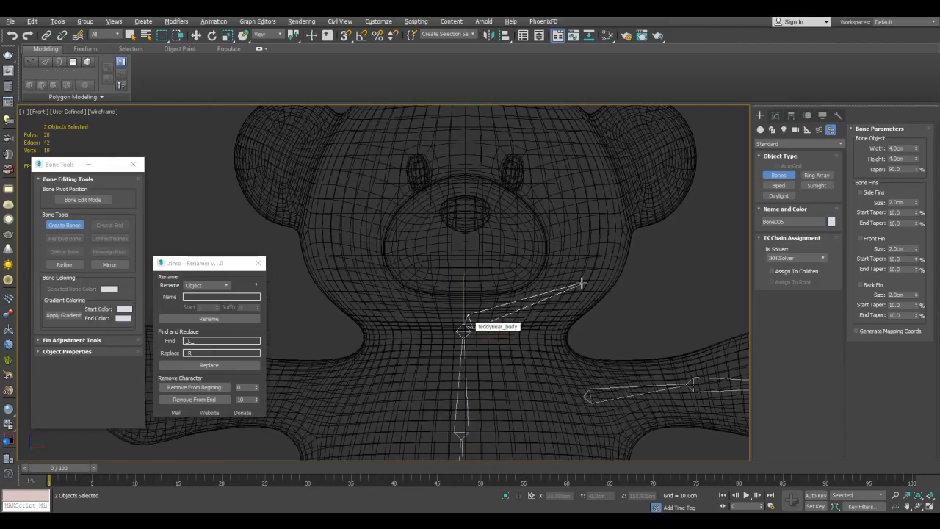
{"action": "middle_click_drag", "start_coordinate": [541, 314], "coordinate": [473, 292]}
{"action": "scroll", "coordinate": [487, 268], "scroll_direction": "up", "scroll_amount": 2}
{"action": "scroll", "coordinate": [463, 264], "scroll_direction": "down", "scroll_amount": 5}
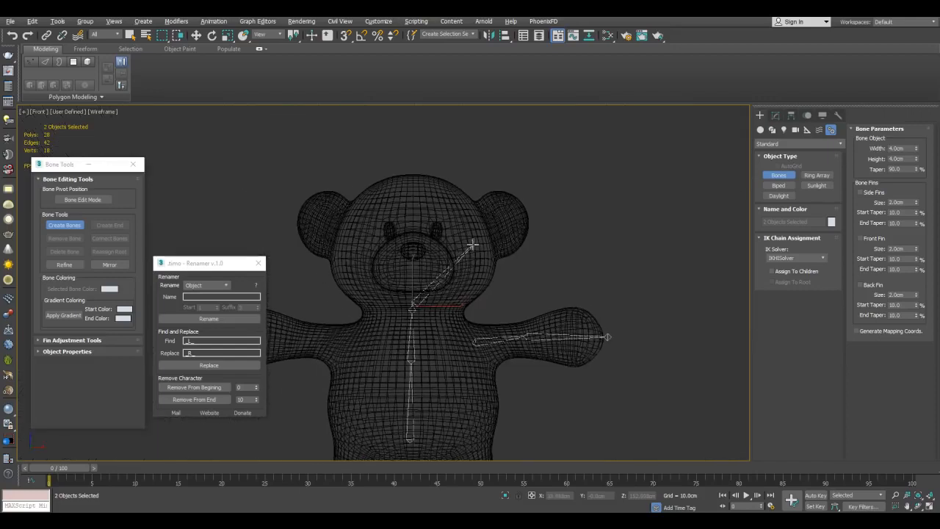
{"action": "left_click", "coordinate": [415, 179]}
{"action": "right_click", "coordinate": [460, 239]}
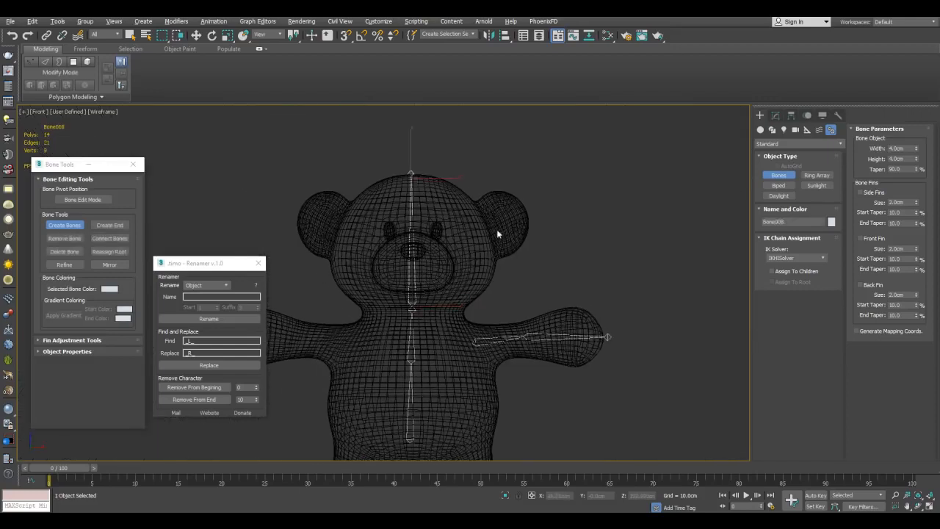
Create an ear bone with an end nub on the blue leg's side, from the ear's base to its outer upper edge.
{"action": "scroll", "coordinate": [492, 240], "scroll_direction": "up", "scroll_amount": 2}
{"action": "middle_click_drag", "start_coordinate": [542, 190], "coordinate": [552, 174]}
{"action": "middle_click_drag", "start_coordinate": [521, 203], "coordinate": [516, 222]}
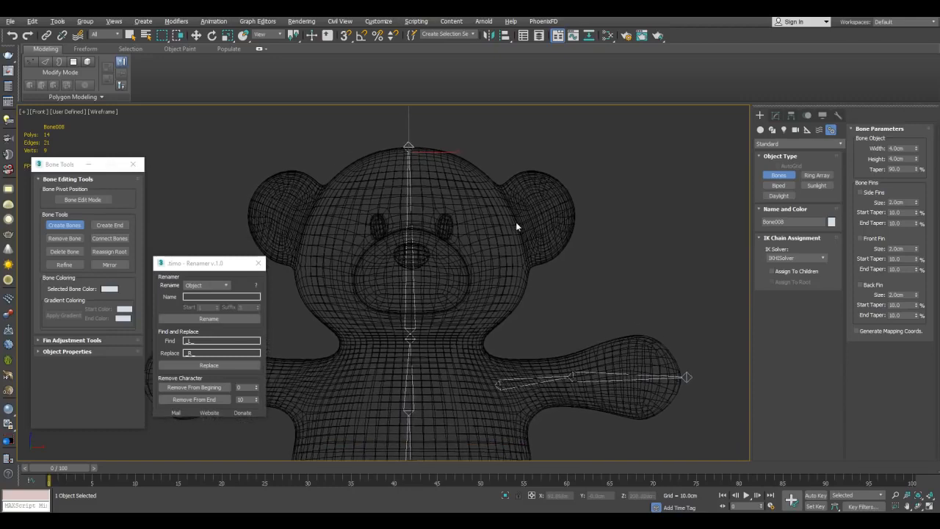
{"action": "left_click", "coordinate": [514, 224]}
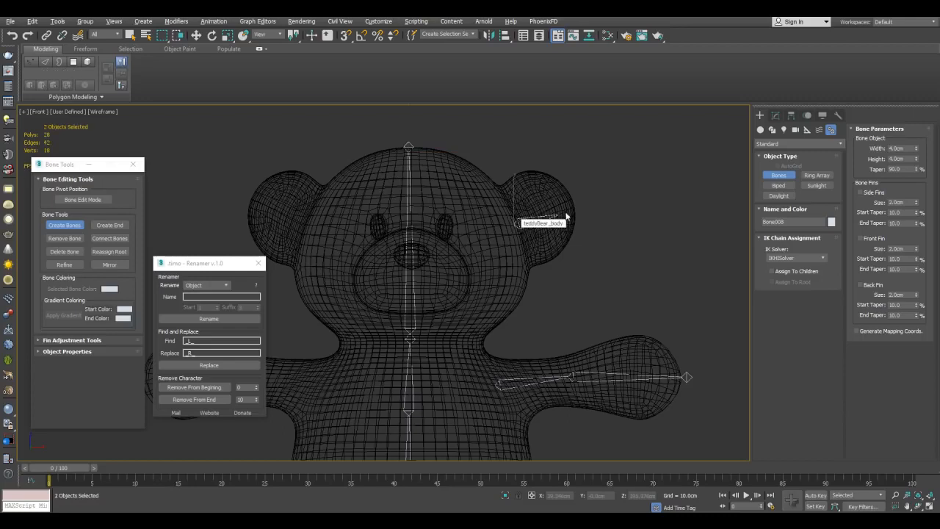
{"action": "left_click", "coordinate": [569, 183]}
{"action": "right_click", "coordinate": [615, 235]}
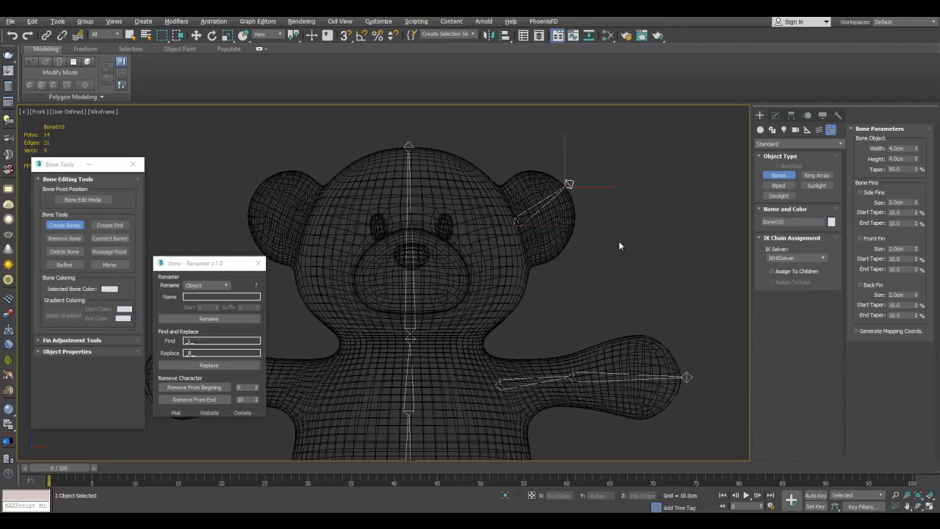
{"action": "right_click", "coordinate": [619, 281]}
Switch from the Front view to a maximized Perspective view showing the whole bear.
{"action": "scroll", "coordinate": [619, 282], "scroll_direction": "down", "scroll_amount": 6}
{"action": "middle_click_drag", "start_coordinate": [523, 258], "coordinate": [548, 227]}
{"action": "key", "text": "alt+w"}
{"action": "middle_click", "coordinate": [610, 353]}
{"action": "key", "text": "alt+w"}
{"action": "middle_click_drag", "start_coordinate": [482, 276], "coordinate": [466, 286], "text": "alt"}
{"action": "middle_click_drag", "start_coordinate": [467, 254], "coordinate": [470, 298]}
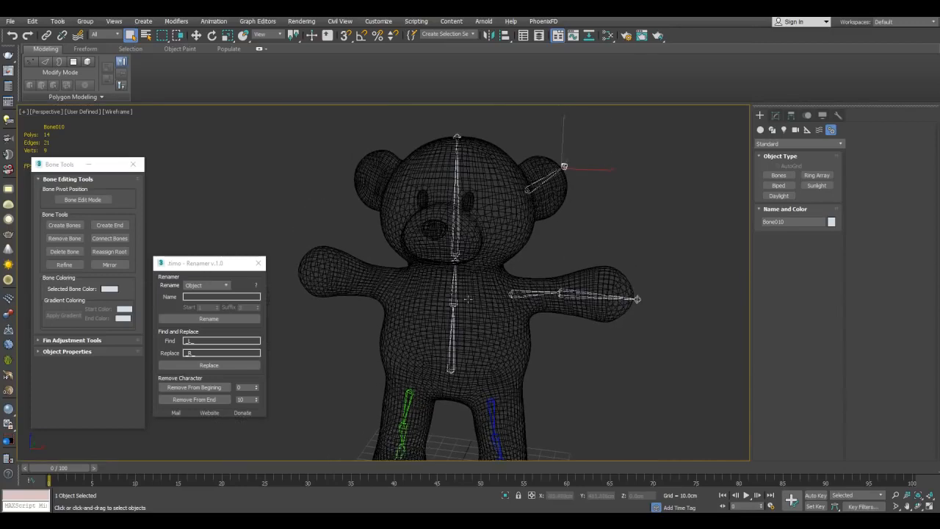
{"action": "scroll", "coordinate": [429, 179], "scroll_direction": "down", "scroll_amount": 5}
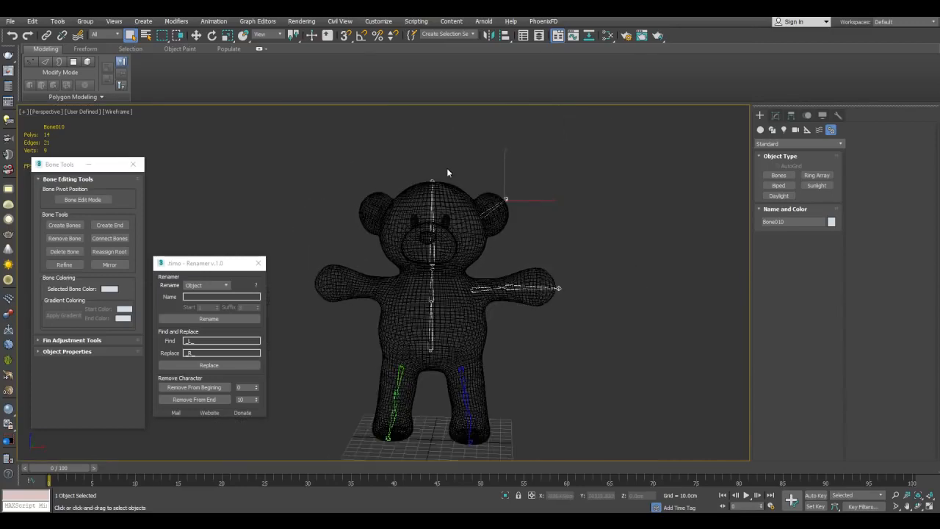
Select only the spine and head bones, excluding the bear's body, eyes and nose from the selection.
{"action": "left_click_drag", "start_coordinate": [450, 350], "coordinate": [451, 351]}
{"action": "middle_click_drag", "start_coordinate": [470, 281], "coordinate": [468, 260]}
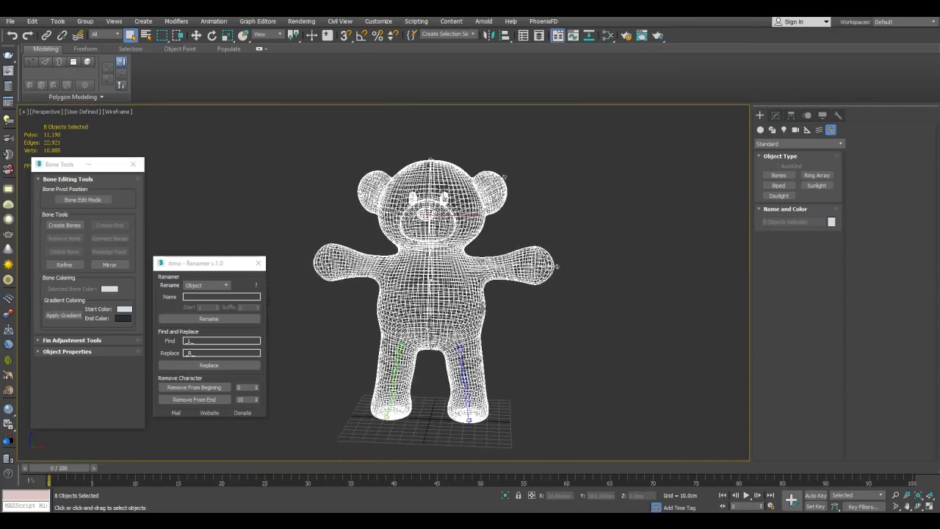
{"action": "scroll", "coordinate": [477, 244], "scroll_direction": "up", "scroll_amount": 3}
{"action": "left_click", "coordinate": [507, 254], "text": "alt"}
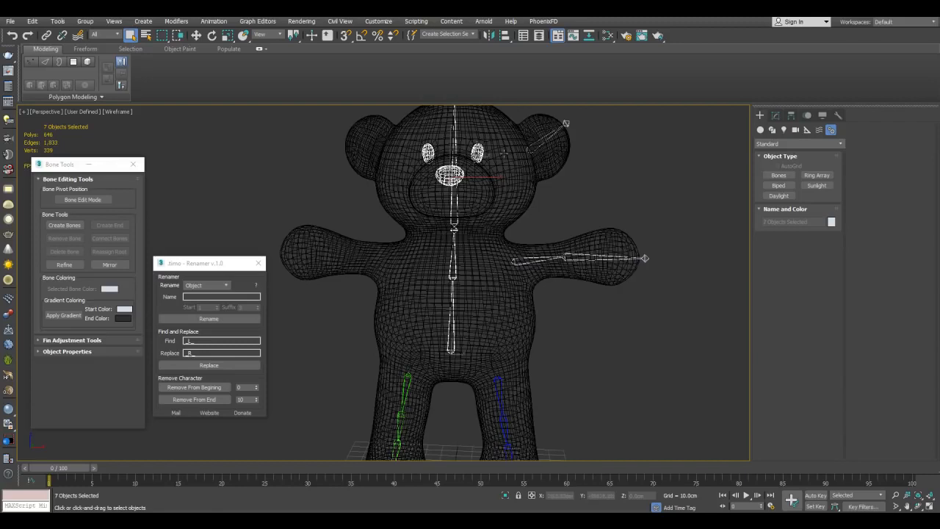
{"action": "left_click", "coordinate": [481, 154], "text": "alt"}
{"action": "left_click", "coordinate": [448, 176], "text": "alt"}
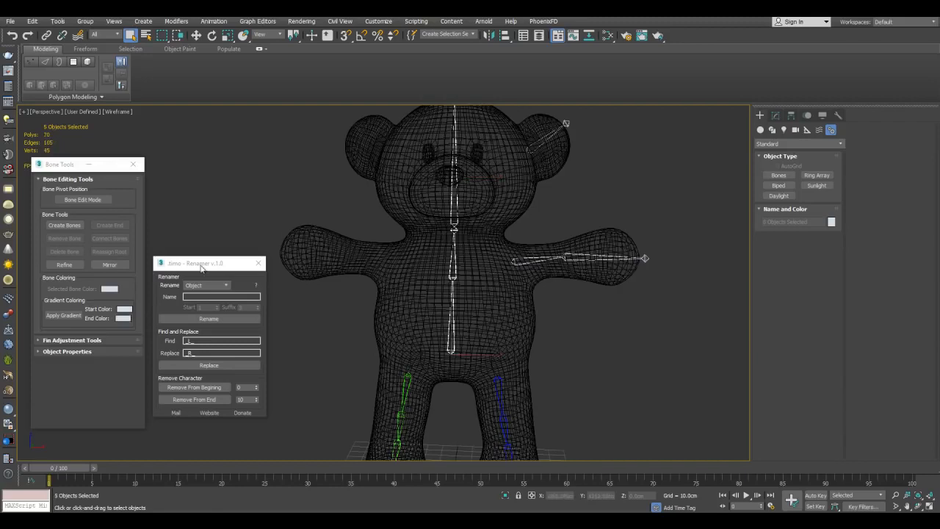
Set the gradient start color to red, copy it to the end color, and apply the gradient to the selected spine and head bones.
{"action": "left_click", "coordinate": [125, 309]}
{"action": "left_click", "coordinate": [276, 71]}
{"action": "left_click_drag", "start_coordinate": [289, 119], "coordinate": [293, 71]}
{"action": "left_click", "coordinate": [361, 156]}
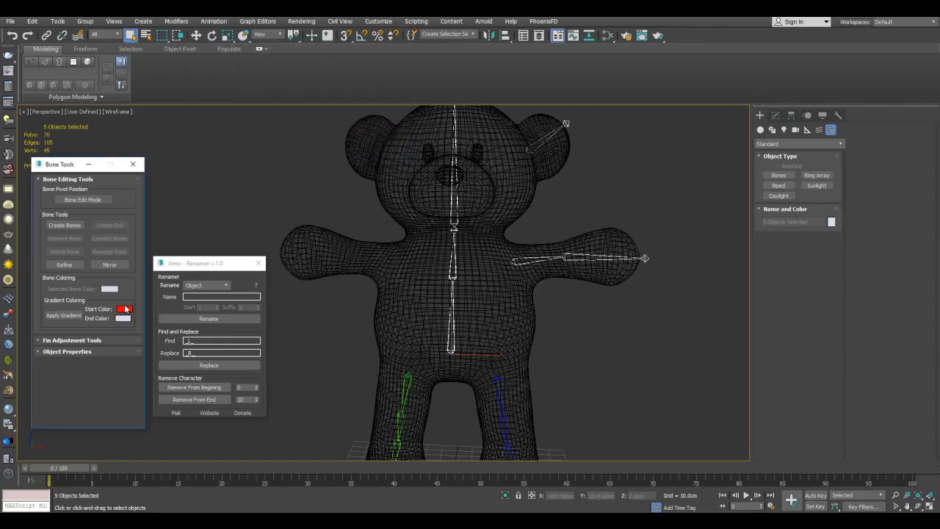
{"action": "left_click_drag", "start_coordinate": [126, 312], "coordinate": [122, 318]}
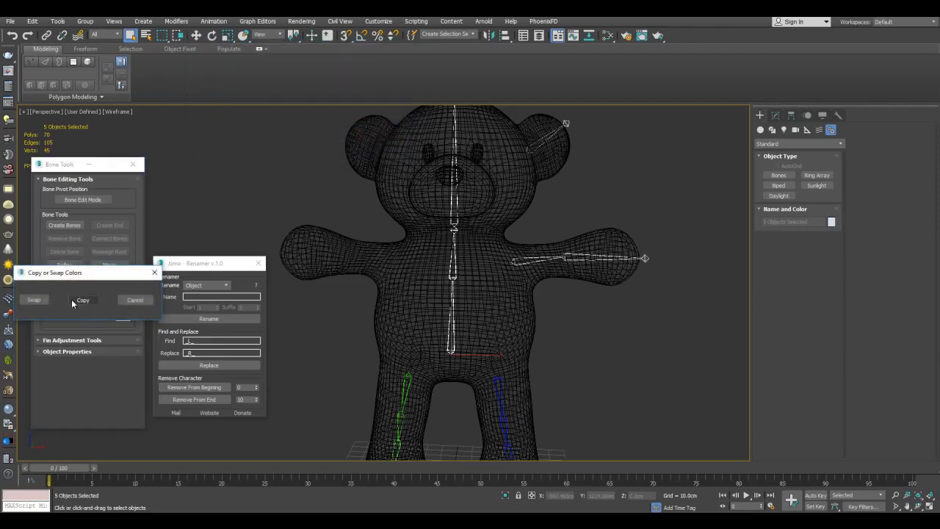
{"action": "left_click", "coordinate": [82, 300]}
{"action": "left_click", "coordinate": [64, 315]}
{"action": "left_click", "coordinate": [604, 212]}
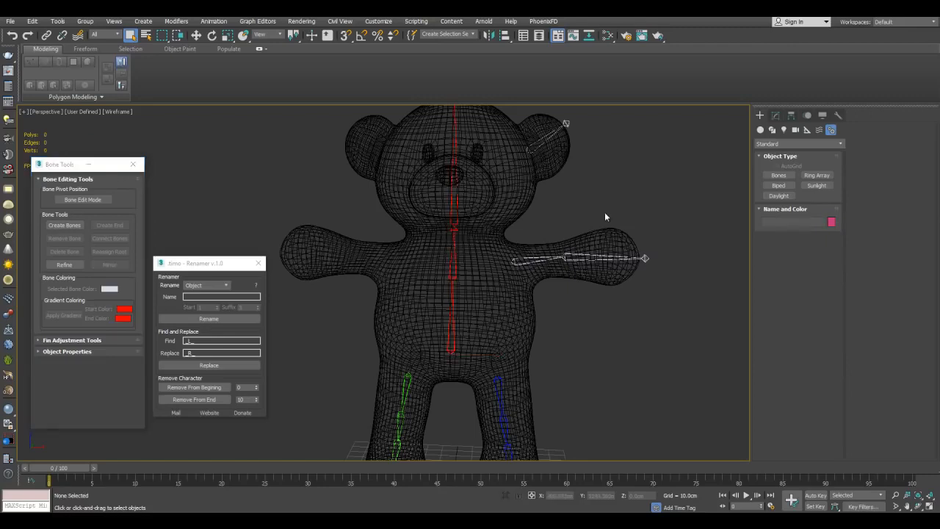
Select the white arm and ear bones without the bear's body mesh.
{"action": "scroll", "coordinate": [386, 282], "scroll_direction": "down", "scroll_amount": 5}
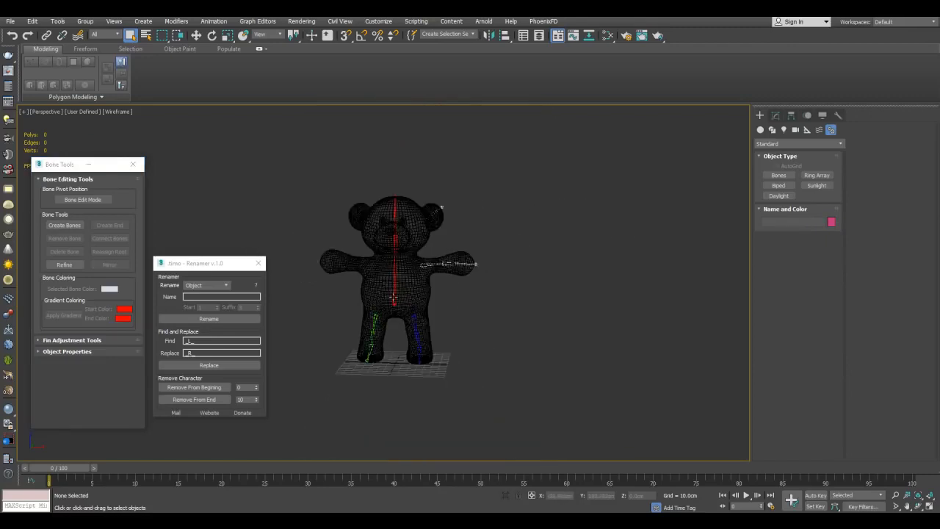
{"action": "scroll", "coordinate": [478, 216], "scroll_direction": "up", "scroll_amount": 6}
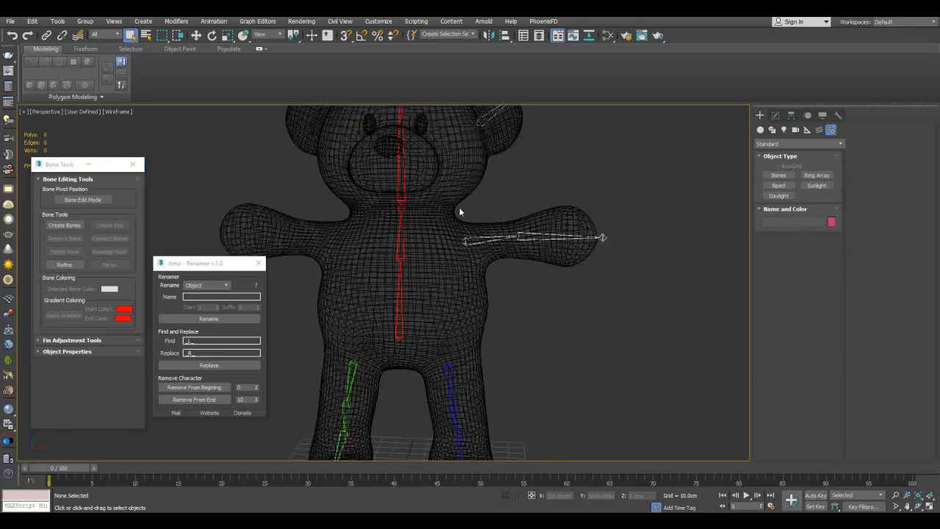
{"action": "scroll", "coordinate": [457, 221], "scroll_direction": "down", "scroll_amount": 5}
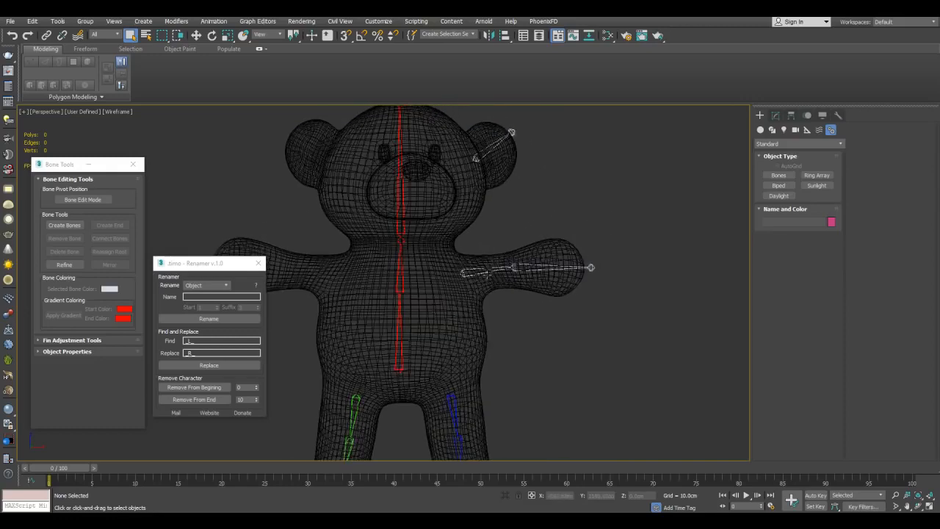
{"action": "scroll", "coordinate": [422, 233], "scroll_direction": "up", "scroll_amount": 3}
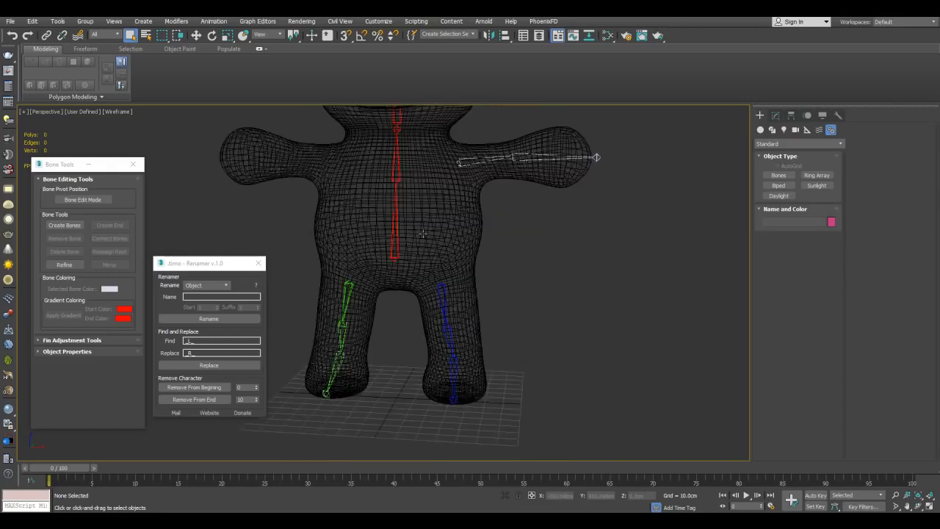
{"action": "middle_click_drag", "start_coordinate": [463, 187], "coordinate": [464, 279]}
{"action": "scroll", "coordinate": [594, 225], "scroll_direction": "down", "scroll_amount": 2}
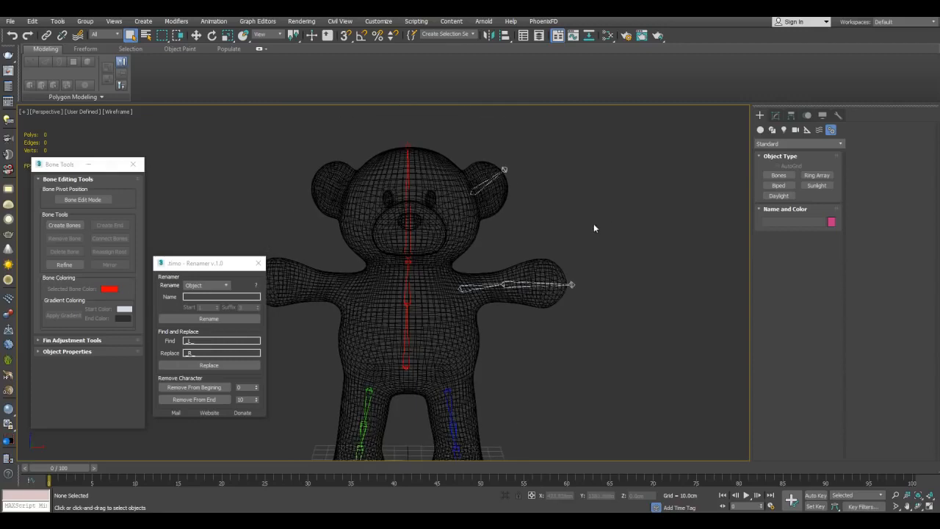
{"action": "left_click_drag", "start_coordinate": [524, 298], "coordinate": [440, 356]}
{"action": "left_click", "coordinate": [434, 335], "text": "alt"}
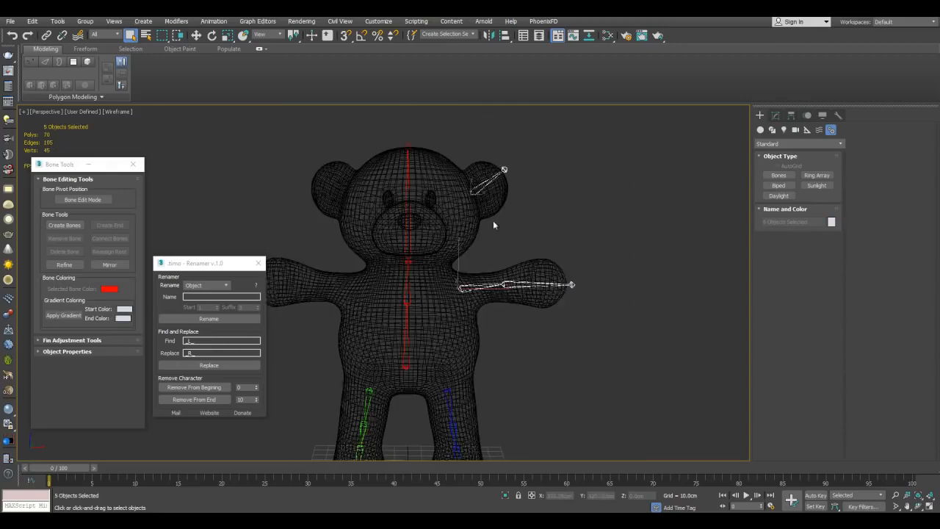
{"action": "middle_click_drag", "start_coordinate": [535, 293], "coordinate": [546, 248]}
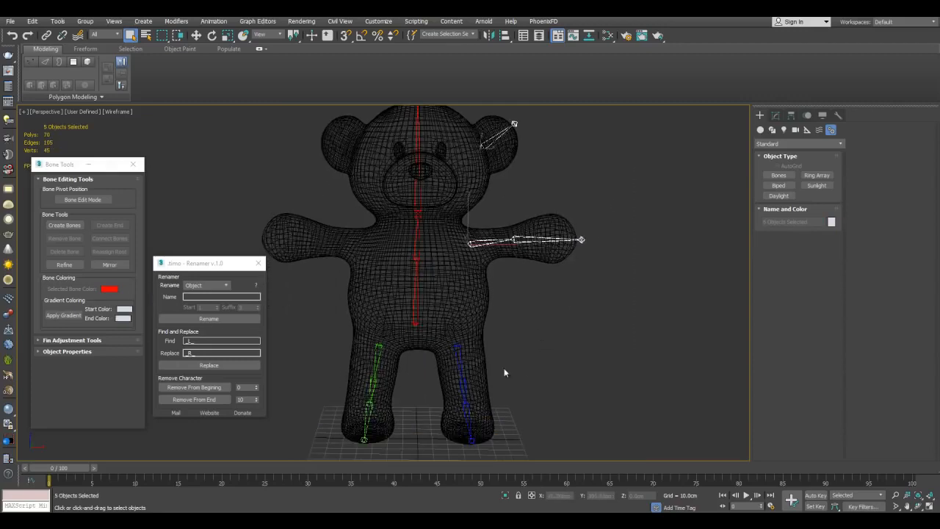
Copy the bone color of the blue leg's thigh bone.
{"action": "middle_click_drag", "start_coordinate": [520, 355], "coordinate": [521, 304]}
{"action": "left_click_drag", "start_coordinate": [521, 301], "coordinate": [430, 328]}
{"action": "left_click", "coordinate": [465, 264]}
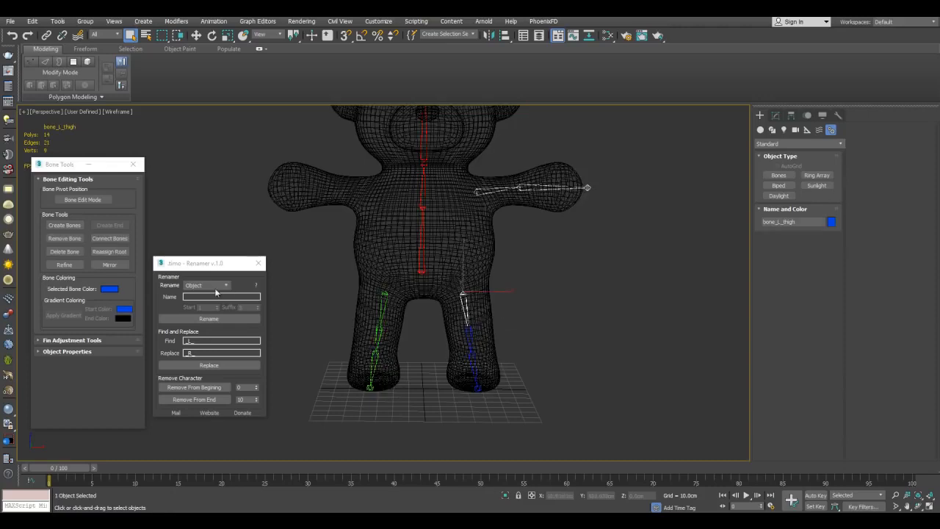
{"action": "right_click", "coordinate": [110, 289]}
{"action": "left_click", "coordinate": [126, 296]}
Select the uncolored arm and ear bones with their nubs, excluding the bear's body mesh.
{"action": "middle_click_drag", "start_coordinate": [542, 210], "coordinate": [562, 295]}
{"action": "left_click_drag", "start_coordinate": [485, 326], "coordinate": [469, 306]}
{"action": "left_click_drag", "start_coordinate": [482, 176], "coordinate": [453, 202], "text": "alt"}
{"action": "middle_click_drag", "start_coordinate": [499, 232], "coordinate": [500, 228]}
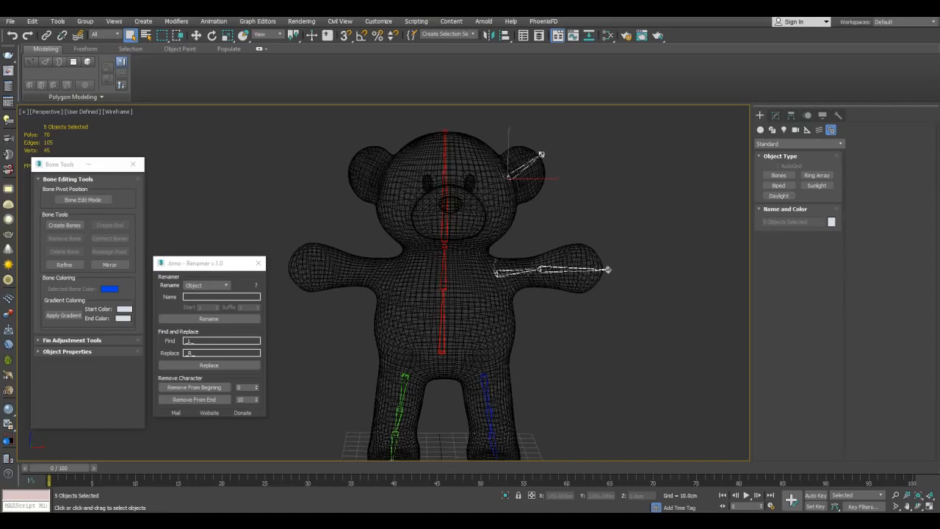
{"action": "scroll", "coordinate": [525, 241], "scroll_direction": "down", "scroll_amount": 3}
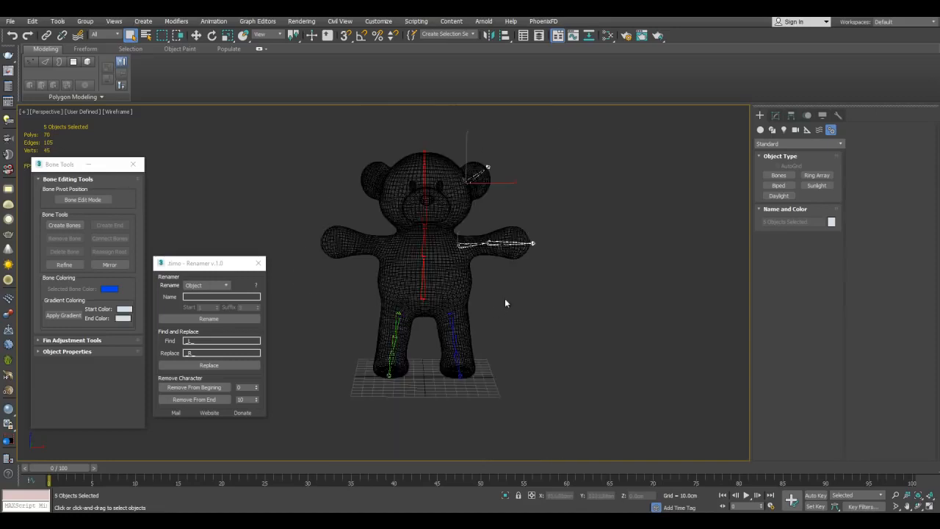
{"action": "scroll", "coordinate": [499, 309], "scroll_direction": "up", "scroll_amount": 4}
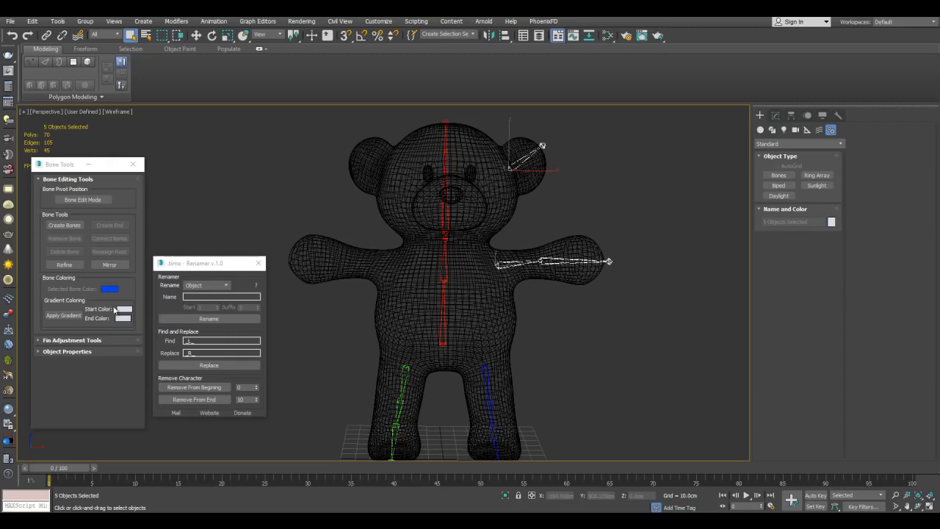
Paste the copied blue into the gradient start and end colors, apply it to the arm and ear bones, and deselect them.
{"action": "right_click", "coordinate": [116, 310]}
{"action": "left_click", "coordinate": [144, 324]}
{"action": "right_click", "coordinate": [122, 319]}
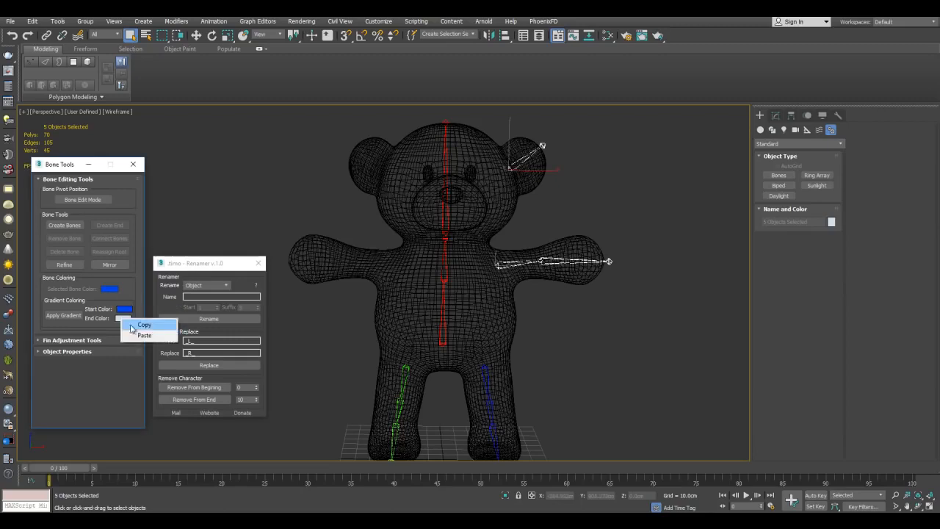
{"action": "left_click", "coordinate": [144, 335]}
{"action": "left_click", "coordinate": [64, 315]}
{"action": "middle_click_drag", "start_coordinate": [620, 294], "coordinate": [560, 295]}
{"action": "left_click", "coordinate": [572, 217]}
Isolate the blue arm and ear bones and open the upper-arm bone's editable properties.
{"action": "scroll", "coordinate": [596, 186], "scroll_direction": "up", "scroll_amount": 4}
{"action": "middle_click_drag", "start_coordinate": [600, 182], "coordinate": [575, 220]}
{"action": "scroll", "coordinate": [574, 211], "scroll_direction": "down", "scroll_amount": 4}
{"action": "left_click_drag", "start_coordinate": [568, 145], "coordinate": [409, 338]}
{"action": "key", "text": "alt+q"}
{"action": "left_click", "coordinate": [496, 261]}
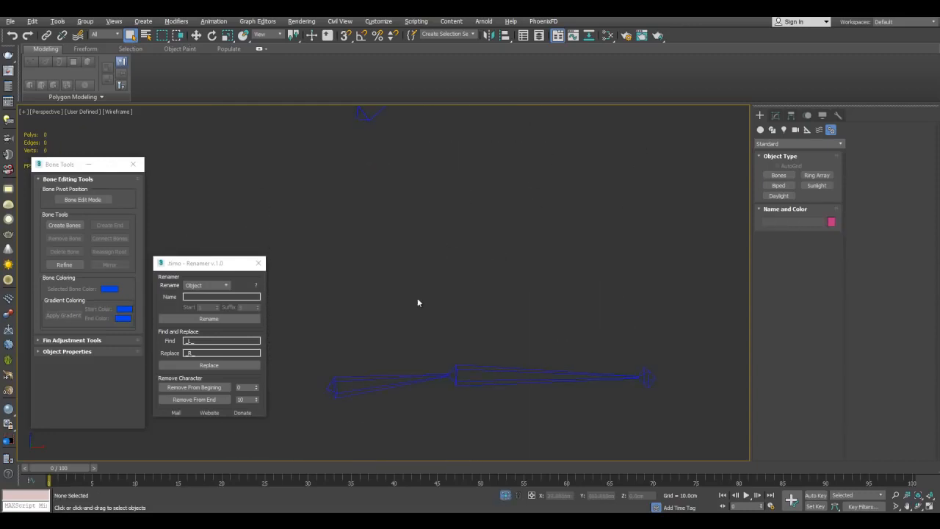
{"action": "left_click", "coordinate": [434, 377]}
{"action": "left_click", "coordinate": [775, 116]}
{"action": "middle_click_drag", "start_coordinate": [541, 254], "coordinate": [621, 196]}
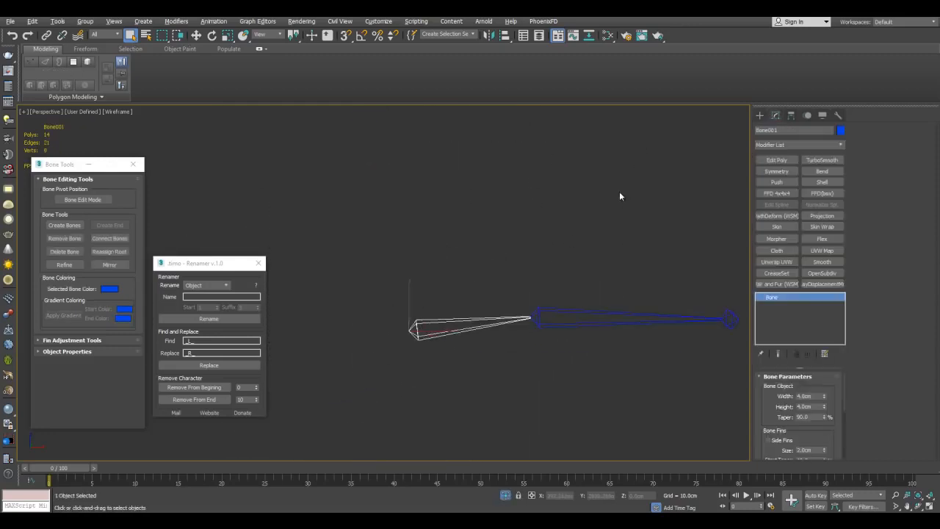
Exit isolation and copy the name bone_L_thigh from the blue leg's thigh bone.
{"action": "key", "text": "alt+q"}
{"action": "left_click_drag", "start_coordinate": [476, 295], "coordinate": [473, 294]}
{"action": "type", "text": "L_thigh"}
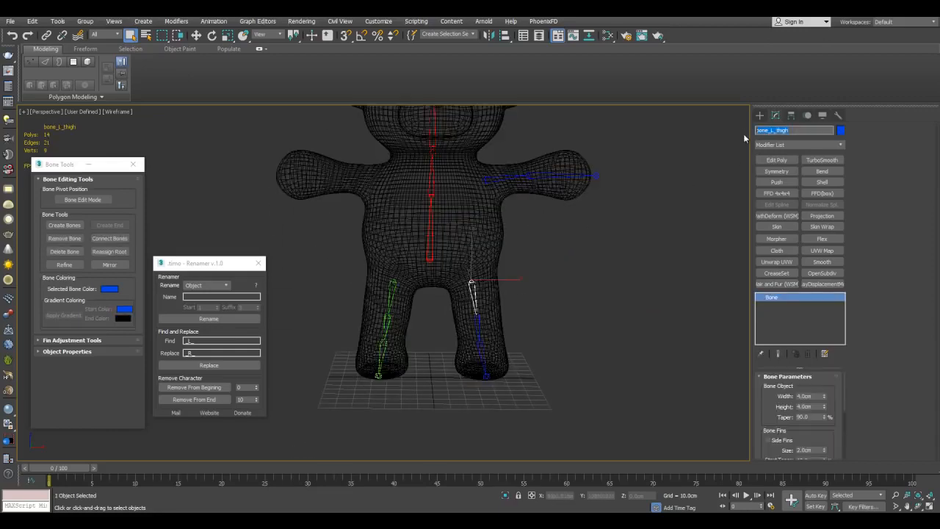
{"action": "left_click_drag", "start_coordinate": [784, 130], "coordinate": [655, 137]}
{"action": "middle_click_drag", "start_coordinate": [580, 176], "coordinate": [640, 134], "text": "alt"}
Isolate the arm and ear bones and rename the upper-arm bone, replacing "thigh" in the pasted bone_L_thigh name.
{"action": "left_click", "coordinate": [470, 301]}
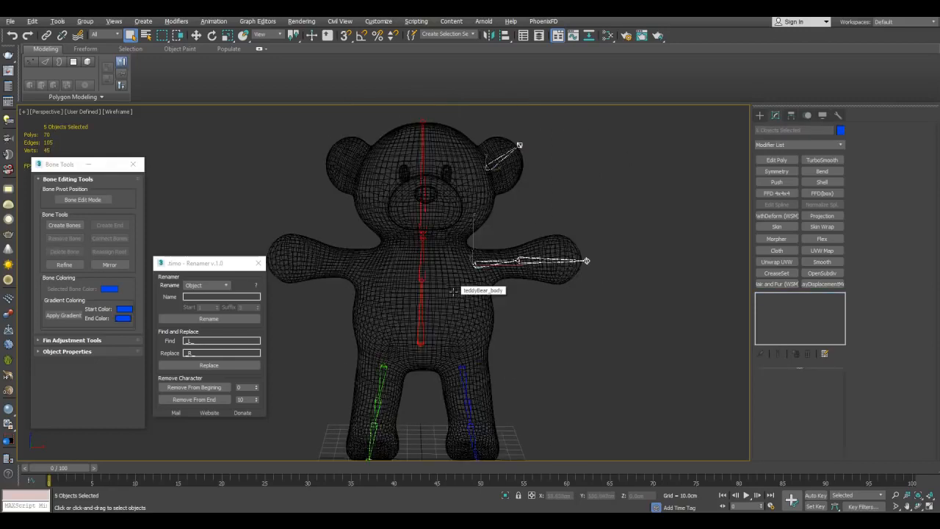
{"action": "key", "text": "alt+q"}
{"action": "left_click", "coordinate": [408, 302]}
{"action": "left_click", "coordinate": [381, 381]}
{"action": "left_click", "coordinate": [787, 133]}
{"action": "key", "text": "ctrl+v"}
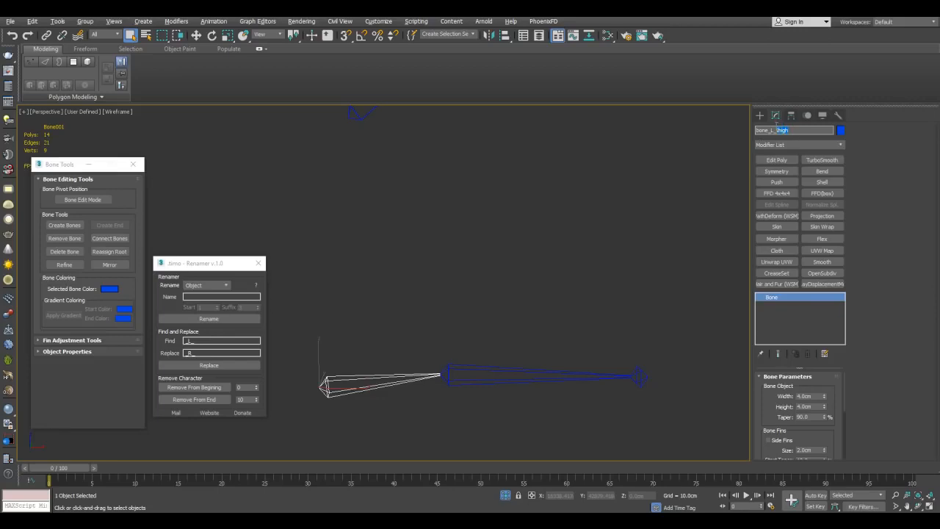
{"action": "key", "text": "Return"}
Rename the second arm bone as bone_L_forearm.
{"action": "middle_click_drag", "start_coordinate": [507, 293], "coordinate": [543, 254]}
{"action": "left_click", "coordinate": [546, 328]}
{"action": "left_click_drag", "start_coordinate": [807, 131], "coordinate": [703, 132]}
{"action": "key", "text": "ctrl+v"}
{"action": "left_click_drag", "start_coordinate": [806, 131], "coordinate": [785, 131]}
{"action": "type", "text": "forearm"}
Rename the arm chain's end nub, using the pasted bone_L_thigh name as the base.
{"action": "middle_click_drag", "start_coordinate": [651, 213], "coordinate": [647, 281]}
{"action": "left_click", "coordinate": [648, 291]}
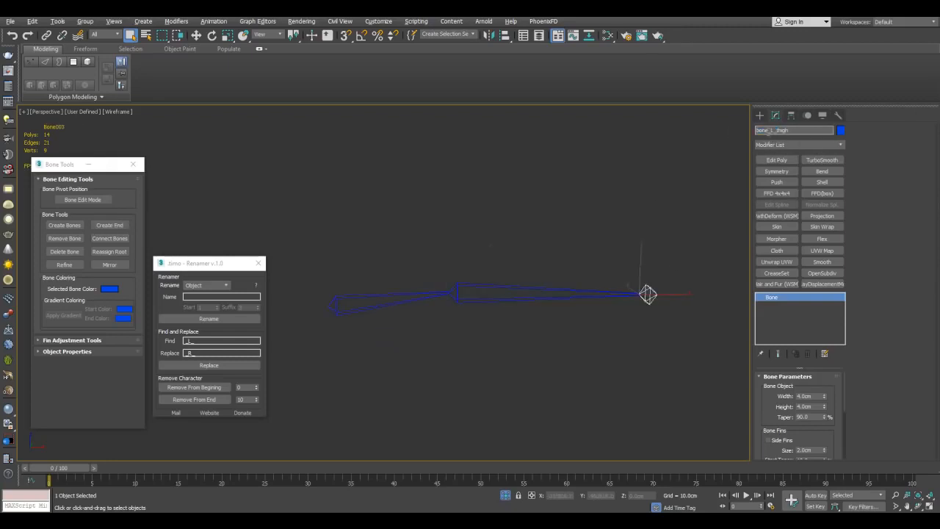
{"action": "type", "text": "b"}
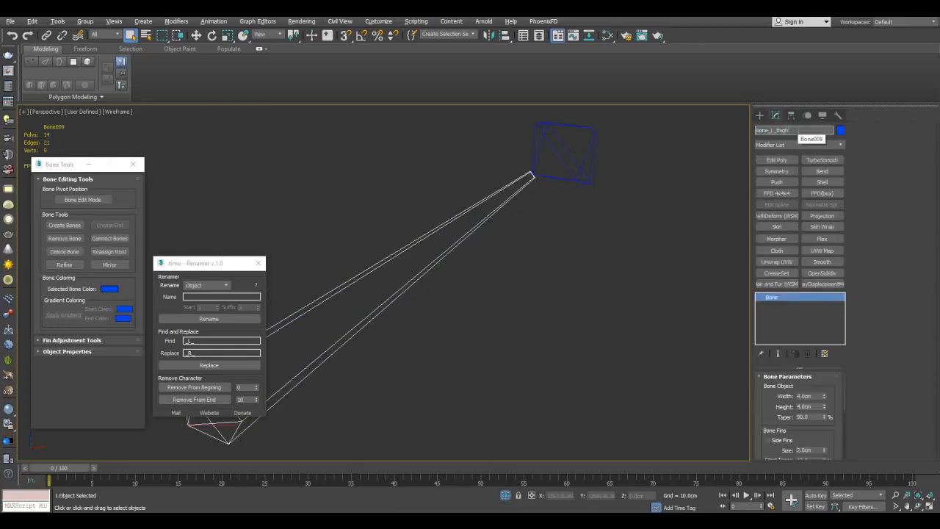
Rename the ear bone as bone_L_ear.
{"action": "left_click_drag", "start_coordinate": [789, 130], "coordinate": [777, 130]}
{"action": "type", "text": "calf"}
{"action": "middle_click_drag", "start_coordinate": [581, 211], "coordinate": [605, 199]}
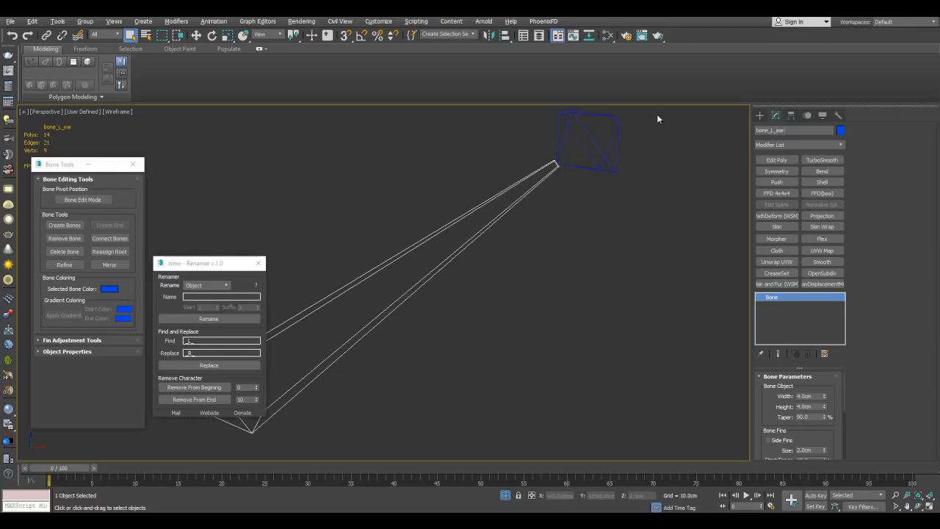
Rename the ear's end nub as boneNub_L_ear.
{"action": "left_click", "coordinate": [600, 161]}
{"action": "left_click", "coordinate": [786, 132]}
{"action": "key", "text": "ctrl+v"}
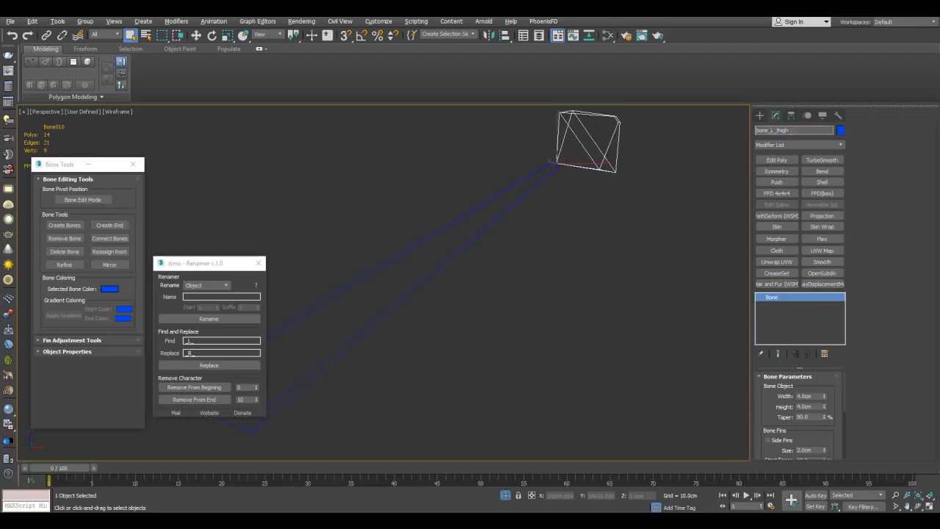
{"action": "left_click", "coordinate": [769, 131]}
{"action": "type", "text": "Nub"}
{"action": "key", "text": "Return"}
Exit isolation and select all the blue arm and ear bones with their nubs.
{"action": "scroll", "coordinate": [585, 228], "scroll_direction": "down", "scroll_amount": 12}
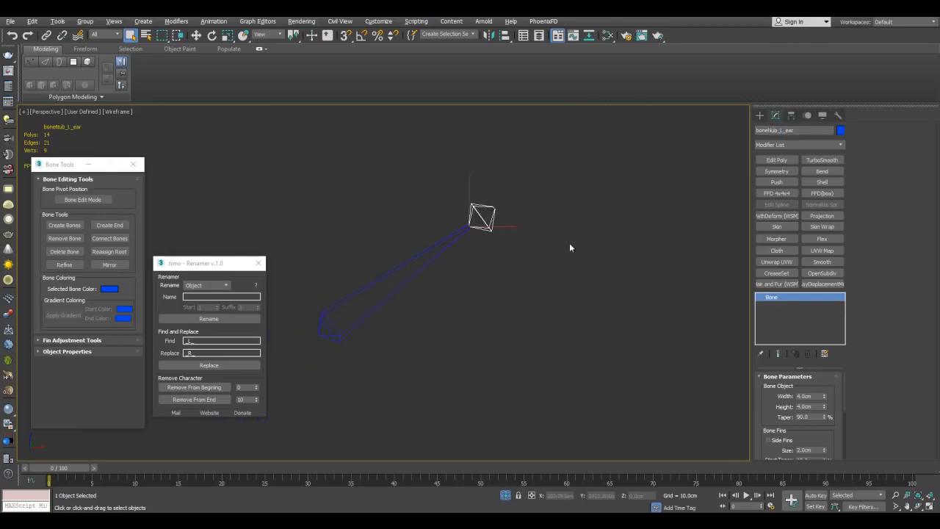
{"action": "middle_click_drag", "start_coordinate": [499, 249], "coordinate": [543, 220]}
{"action": "key", "text": "alt+q"}
{"action": "scroll", "coordinate": [524, 242], "scroll_direction": "up", "scroll_amount": 4}
{"action": "scroll", "coordinate": [524, 242], "scroll_direction": "down", "scroll_amount": 3}
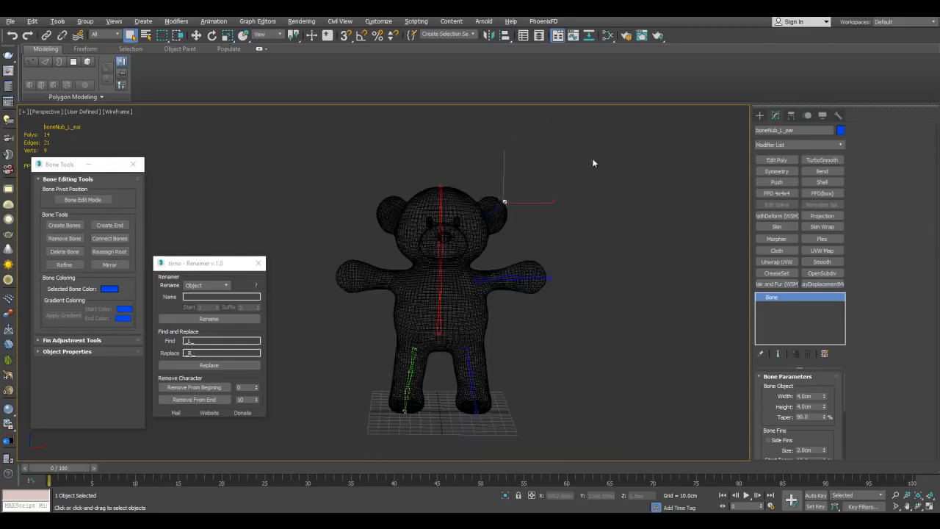
{"action": "left_click_drag", "start_coordinate": [460, 305], "coordinate": [459, 304]}
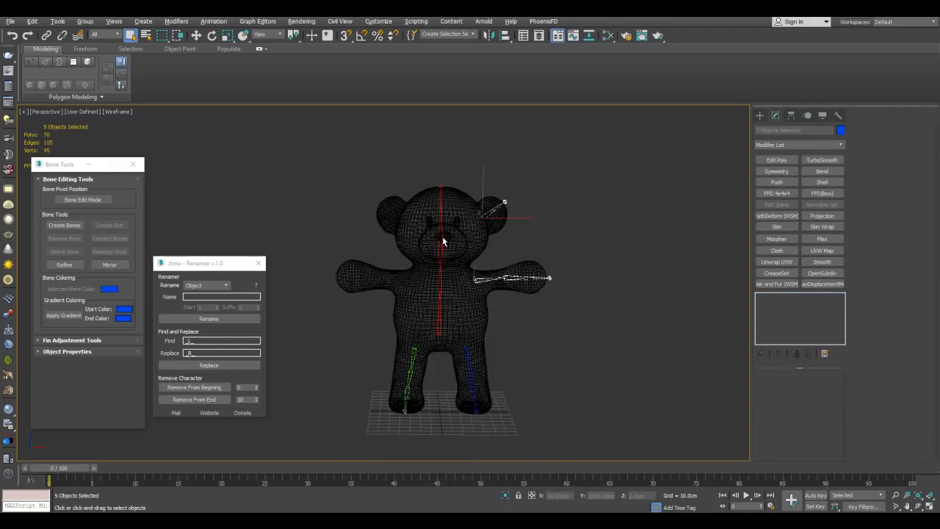
Isolate the selected blue arm and ear bones and mirror them across the X axis.
{"action": "key", "text": "alt+q"}
{"action": "scroll", "coordinate": [501, 210], "scroll_direction": "down", "scroll_amount": 3}
{"action": "left_click", "coordinate": [109, 264]}
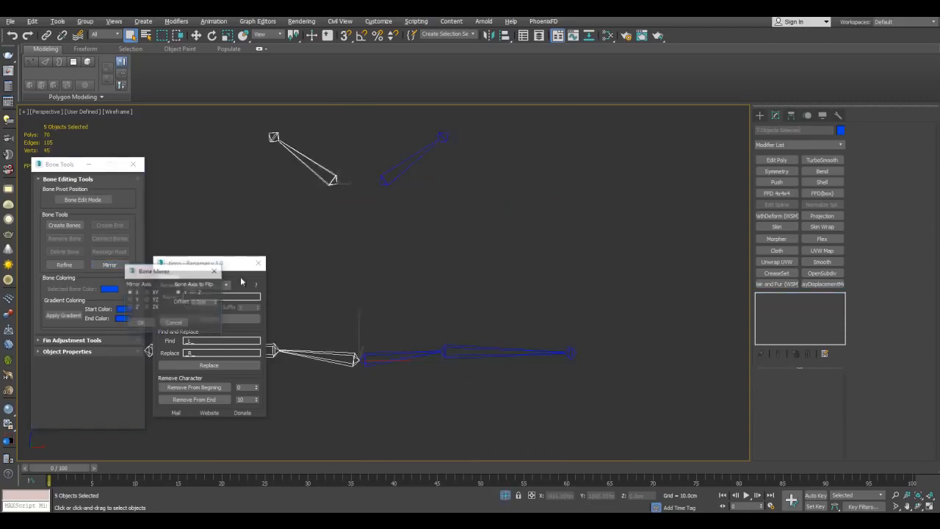
{"action": "left_click", "coordinate": [140, 323]}
Set the mirrored bicep bone's X position to -32.145 cm, the negative of the original bicep's value.
{"action": "left_click", "coordinate": [493, 332]}
{"action": "middle_click_drag", "start_coordinate": [434, 336], "coordinate": [588, 260]}
{"action": "left_click_drag", "start_coordinate": [547, 248], "coordinate": [561, 317]}
{"action": "middle_click_drag", "start_coordinate": [593, 267], "coordinate": [592, 325]}
{"action": "key", "text": "w"}
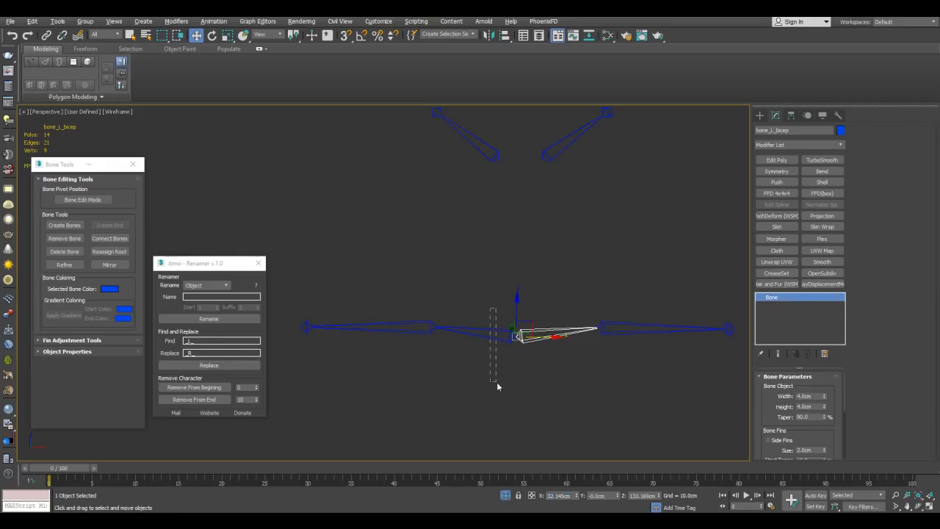
{"action": "left_click", "coordinate": [486, 332]}
{"action": "left_click", "coordinate": [577, 496]}
{"action": "type", "text": "-32.145"}
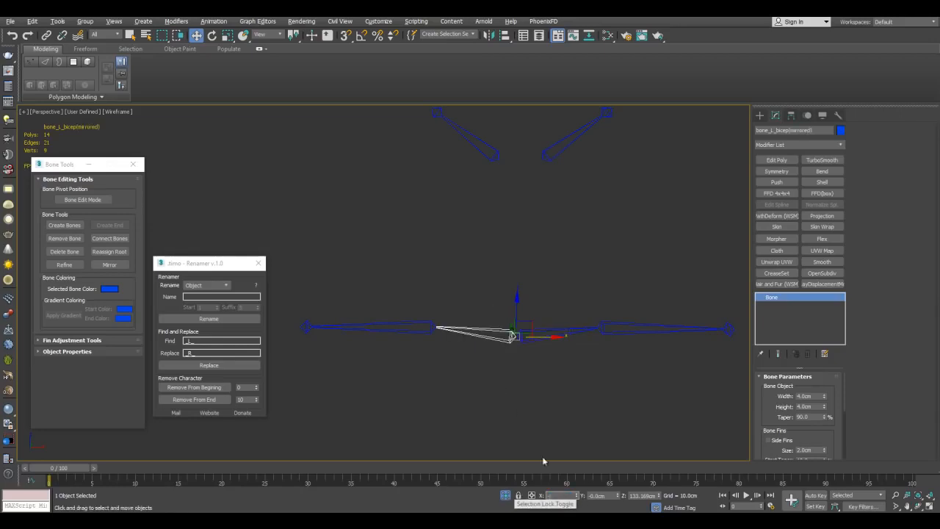
{"action": "key", "text": "Return"}
Set the mirrored ear bone's X position to -39.441 cm, using the negated value copied from the original ear bone.
{"action": "left_click_drag", "start_coordinate": [545, 141], "coordinate": [587, 213]}
{"action": "left_click", "coordinate": [571, 496]}
{"action": "key", "text": "ctrl+c"}
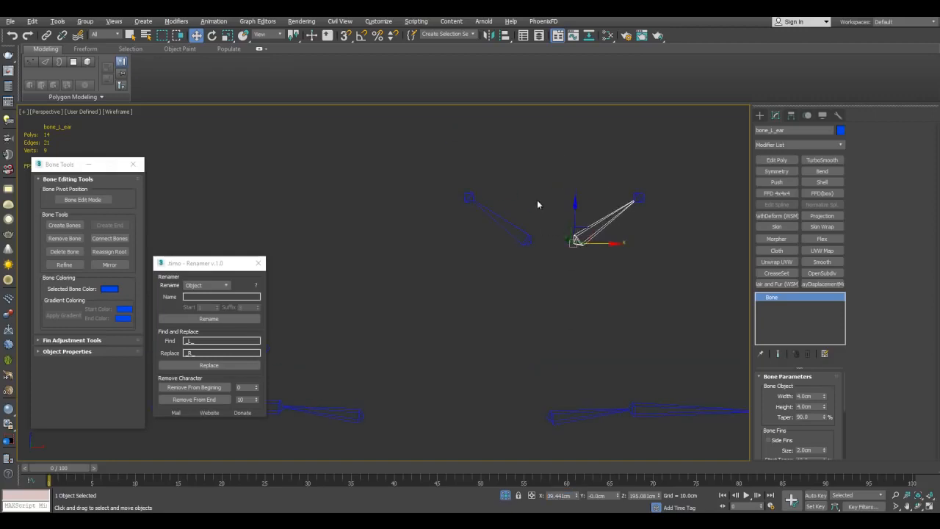
{"action": "left_click", "coordinate": [503, 222]}
{"action": "left_click", "coordinate": [563, 496]}
{"action": "type", "text": "-"}
{"action": "key", "text": "ctrl+v"}
{"action": "key", "text": "Return"}
Exit isolation and copy the bone color of the green leg chain.
{"action": "middle_click_drag", "start_coordinate": [563, 358], "coordinate": [580, 342]}
{"action": "key", "text": "q"}
{"action": "key", "text": "alt+q"}
{"action": "middle_click_drag", "start_coordinate": [404, 249], "coordinate": [431, 238]}
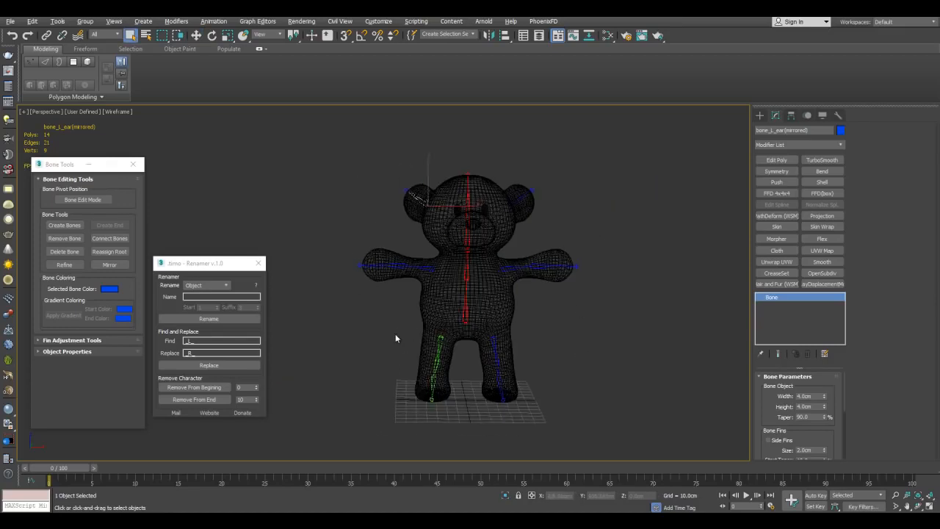
{"action": "left_click_drag", "start_coordinate": [443, 354], "coordinate": [445, 355]}
{"action": "left_click", "coordinate": [445, 355], "text": "alt"}
{"action": "right_click", "coordinate": [108, 288]}
{"action": "left_click", "coordinate": [122, 295]}
Isolate the mirrored arm and ear bones and color them green, pasting the copied color as gradient start and end.
{"action": "left_click_drag", "start_coordinate": [342, 169], "coordinate": [442, 284]}
{"action": "left_click", "coordinate": [448, 276], "text": "alt"}
{"action": "key", "text": "alt+q"}
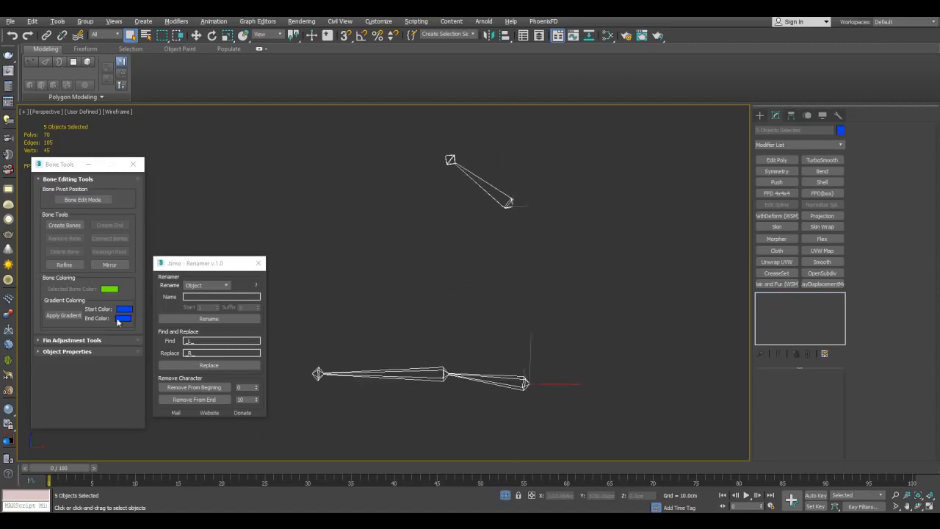
{"action": "right_click", "coordinate": [126, 314]}
{"action": "left_click", "coordinate": [139, 331]}
{"action": "right_click", "coordinate": [124, 318]}
{"action": "left_click", "coordinate": [139, 335]}
{"action": "left_click", "coordinate": [386, 283]}
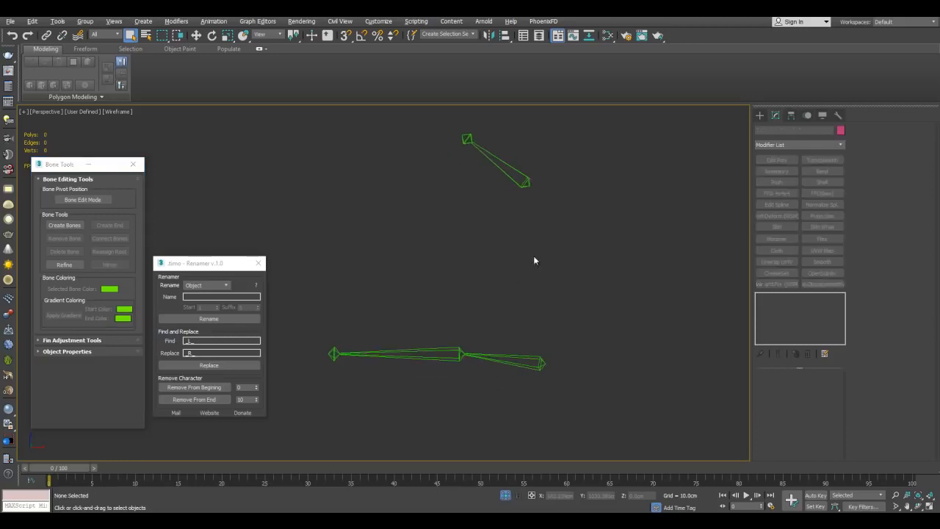
Isolate the red spine and head chain to inspect its bones, and return to the full bear.
{"action": "key", "text": "alt+q"}
{"action": "scroll", "coordinate": [489, 253], "scroll_direction": "down", "scroll_amount": 2}
{"action": "mouse_move", "coordinate": [489, 253]}
{"action": "middle_mouse_down", "text": "alt"}
{"action": "mouse_move", "coordinate": [455, 247]}
{"action": "mouse_move", "coordinate": [405, 275]}
{"action": "mouse_move", "coordinate": [443, 283]}
{"action": "mouse_move", "coordinate": [485, 242]}
{"action": "middle_mouse_up", "text": "alt"}
{"action": "scroll", "coordinate": [405, 274], "scroll_direction": "up", "scroll_amount": 5}
{"action": "scroll", "coordinate": [486, 241], "scroll_direction": "down", "scroll_amount": 6}
{"action": "left_click_drag", "start_coordinate": [373, 185], "coordinate": [394, 324]}
{"action": "left_click", "coordinate": [403, 300], "text": "alt"}
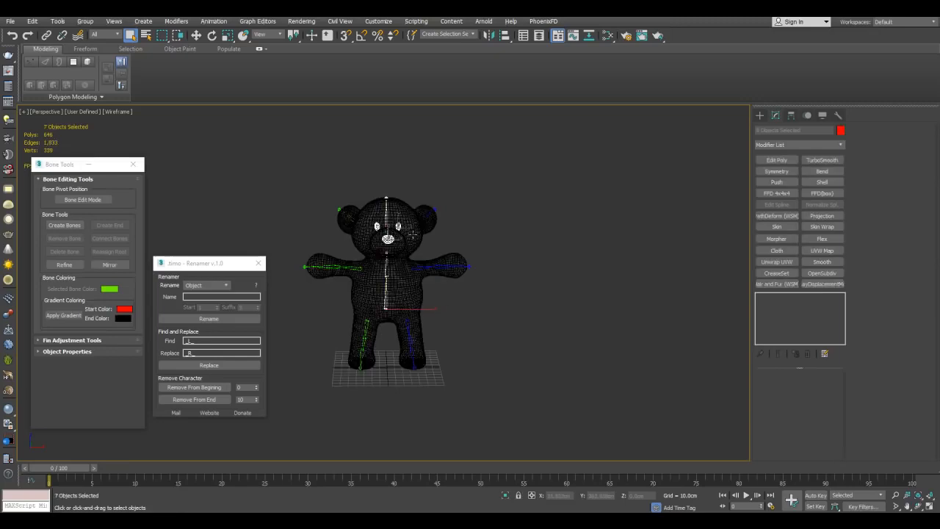
{"action": "left_click_drag", "start_coordinate": [392, 222], "coordinate": [405, 258], "text": "alt"}
{"action": "key", "text": "alt+q"}
{"action": "left_click", "coordinate": [472, 316]}
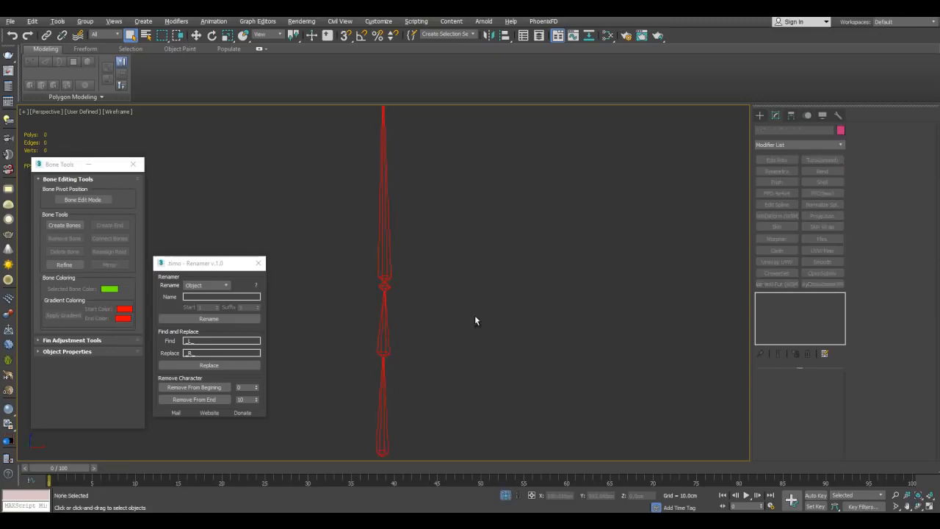
{"action": "key", "text": "alt+q"}
Examine the short neck bone between the spine and the head bone from several angles.
{"action": "scroll", "coordinate": [456, 282], "scroll_direction": "up", "scroll_amount": 8}
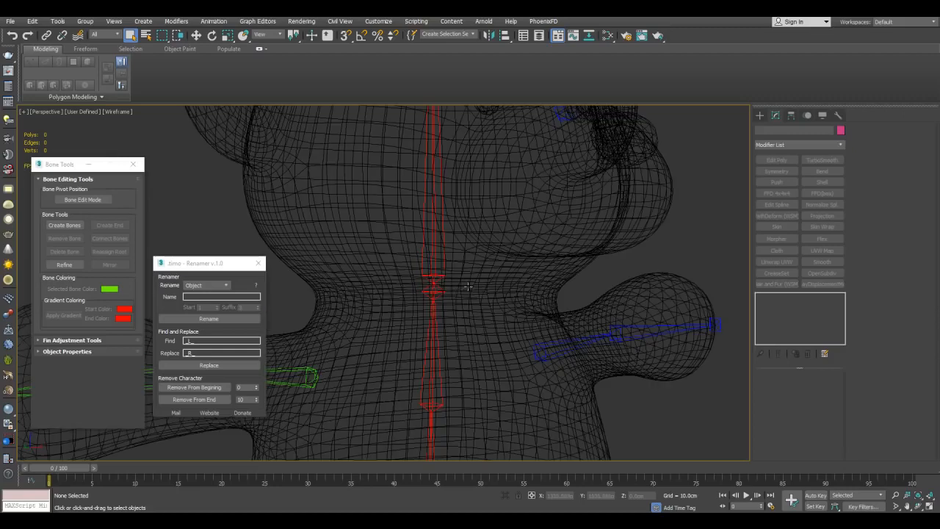
{"action": "left_click", "coordinate": [434, 291]}
{"action": "left_click", "coordinate": [433, 292]}
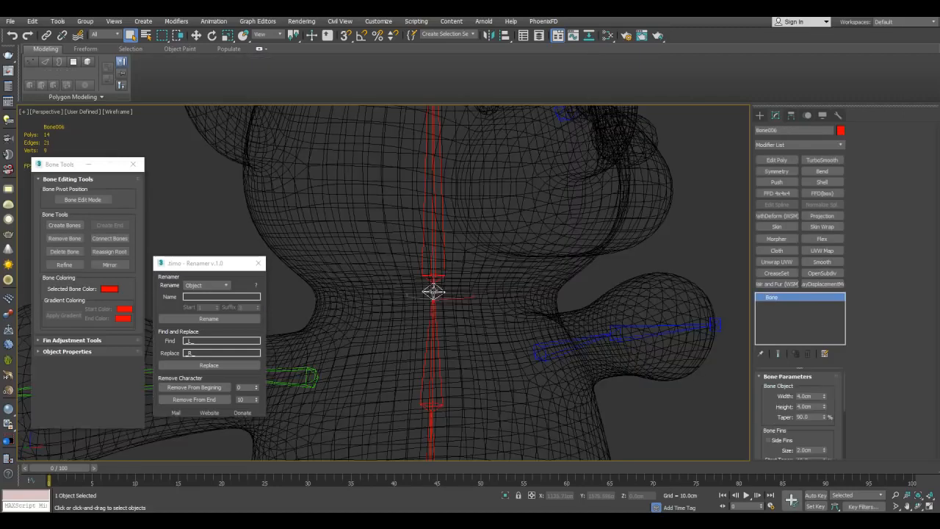
{"action": "scroll", "coordinate": [464, 307], "scroll_direction": "down", "scroll_amount": 6}
{"action": "left_click", "coordinate": [507, 389]}
{"action": "scroll", "coordinate": [517, 301], "scroll_direction": "up", "scroll_amount": 2}
{"action": "middle_click_drag", "start_coordinate": [505, 392], "coordinate": [528, 259]}
{"action": "scroll", "coordinate": [518, 266], "scroll_direction": "down", "scroll_amount": 4}
{"action": "mouse_move", "coordinate": [478, 277]}
{"action": "middle_mouse_down", "text": "alt"}
{"action": "mouse_move", "coordinate": [509, 282]}
{"action": "mouse_move", "coordinate": [488, 288]}
{"action": "middle_mouse_up", "text": "alt"}
{"action": "scroll", "coordinate": [488, 288], "scroll_direction": "up", "scroll_amount": 4}
{"action": "middle_click_drag", "start_coordinate": [455, 316], "coordinate": [452, 356], "text": "alt"}
{"action": "scroll", "coordinate": [452, 357], "scroll_direction": "down", "scroll_amount": 2}
{"action": "middle_click_drag", "start_coordinate": [445, 231], "coordinate": [443, 292]}
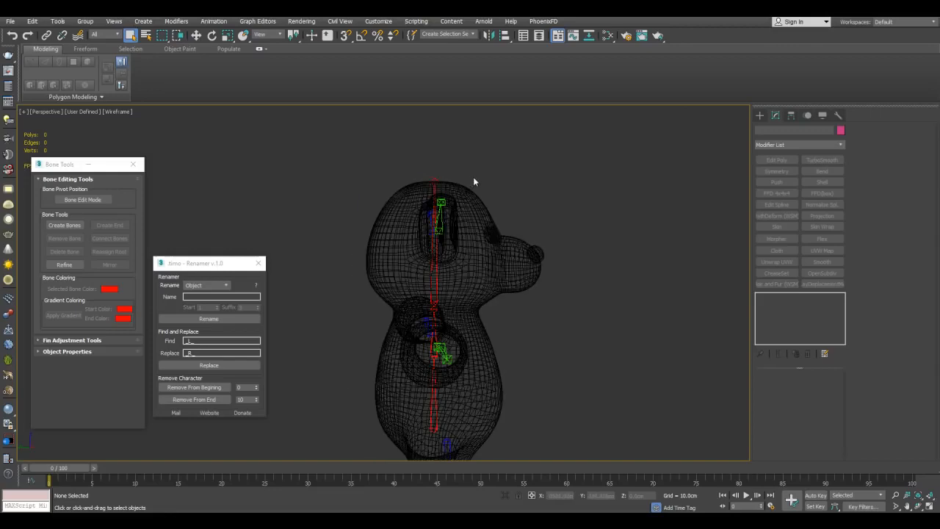
{"action": "middle_click_drag", "start_coordinate": [541, 191], "coordinate": [536, 175], "text": "alt"}
{"action": "middle_click_drag", "start_coordinate": [436, 235], "coordinate": [411, 217], "text": "alt"}
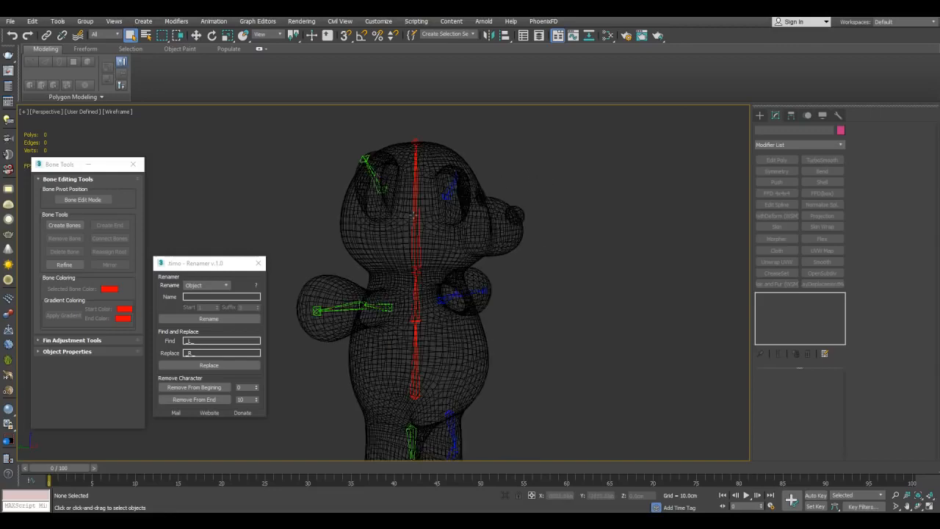
{"action": "middle_click_drag", "start_coordinate": [424, 282], "coordinate": [435, 312], "text": "alt"}
{"action": "middle_click_drag", "start_coordinate": [486, 332], "coordinate": [481, 305]}
{"action": "middle_click_drag", "start_coordinate": [514, 309], "coordinate": [469, 312], "text": "alt"}
{"action": "middle_click_drag", "start_coordinate": [472, 278], "coordinate": [528, 314]}
{"action": "scroll", "coordinate": [520, 300], "scroll_direction": "down", "scroll_amount": 3}
{"action": "scroll", "coordinate": [527, 314], "scroll_direction": "up", "scroll_amount": 4}
{"action": "middle_click_drag", "start_coordinate": [442, 269], "coordinate": [487, 275], "text": "alt"}
{"action": "scroll", "coordinate": [479, 269], "scroll_direction": "down", "scroll_amount": 3}
{"action": "scroll", "coordinate": [470, 275], "scroll_direction": "up", "scroll_amount": 5}
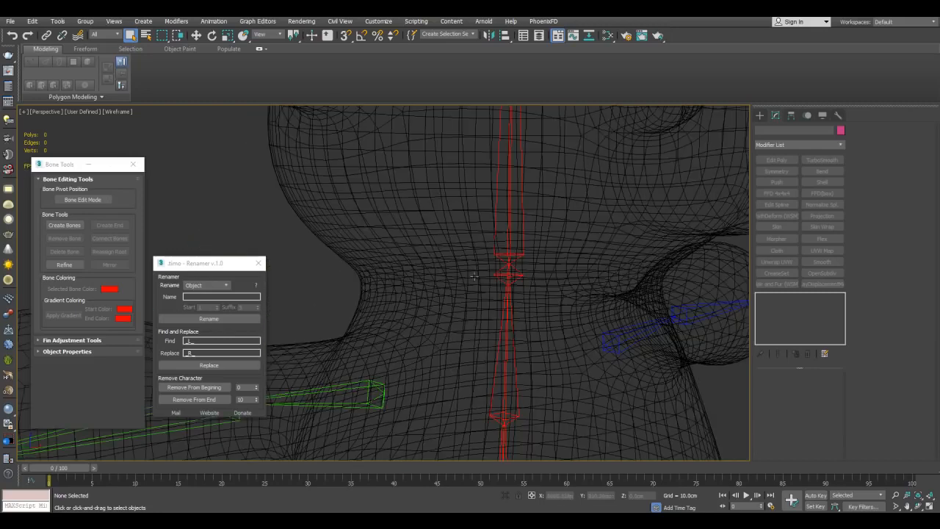
Remove the short neck bone so the upper spine bone connects directly to the head bone.
{"action": "left_click", "coordinate": [506, 273]}
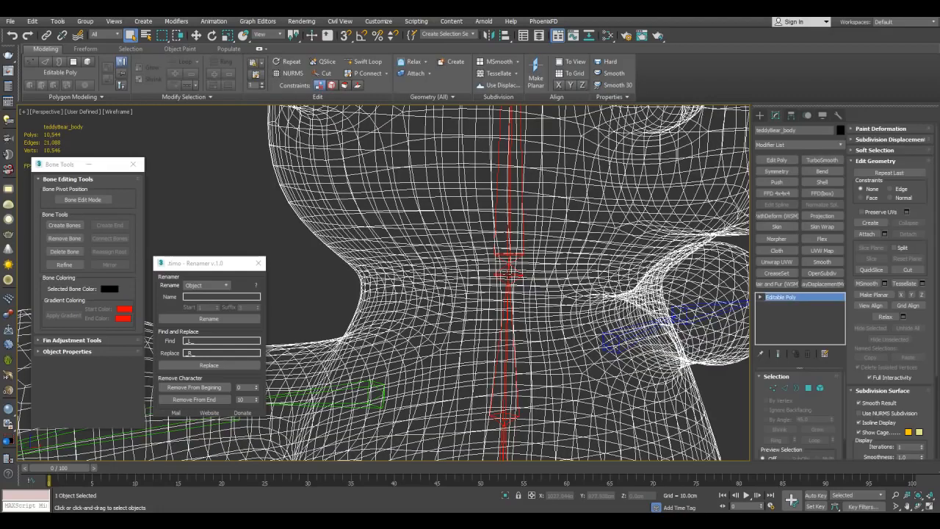
{"action": "middle_click_drag", "start_coordinate": [507, 273], "coordinate": [464, 276]}
{"action": "scroll", "coordinate": [463, 277], "scroll_direction": "up", "scroll_amount": 5}
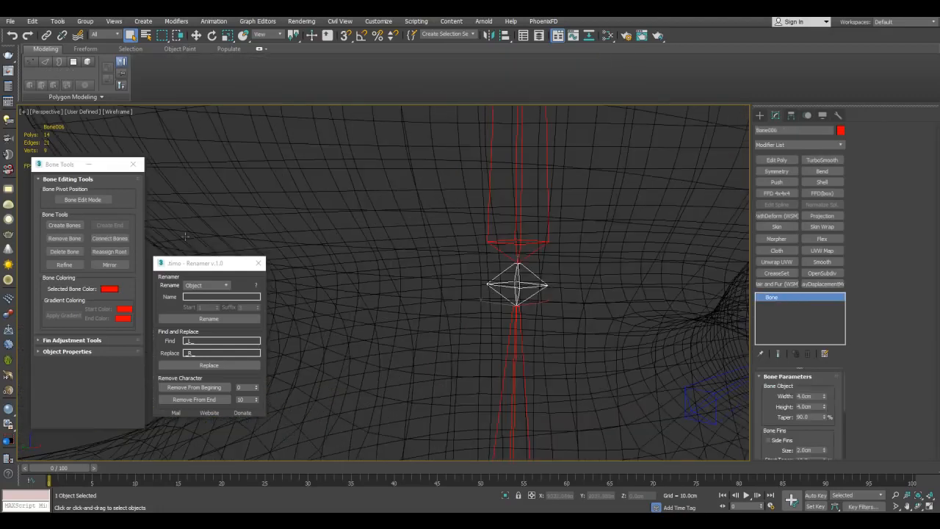
{"action": "left_click", "coordinate": [80, 237]}
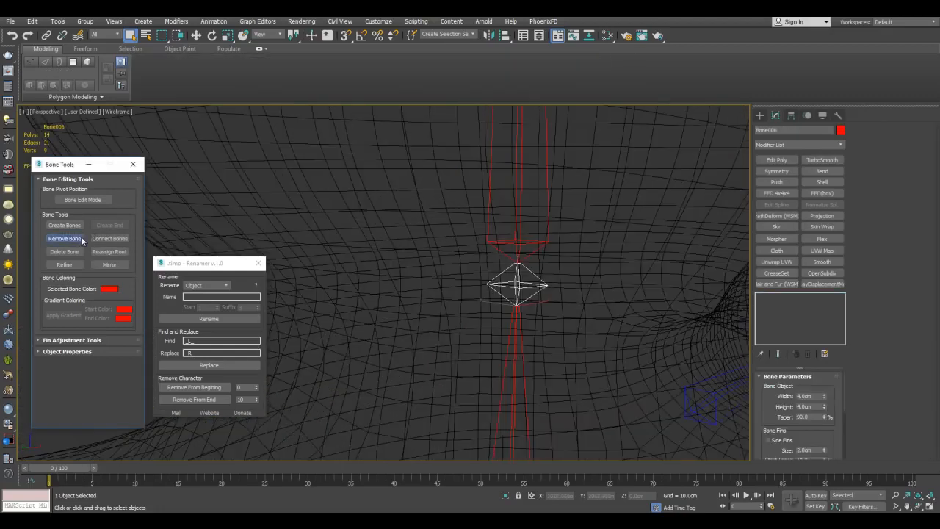
{"action": "left_click", "coordinate": [518, 210]}
{"action": "middle_click_drag", "start_coordinate": [520, 289], "coordinate": [516, 235]}
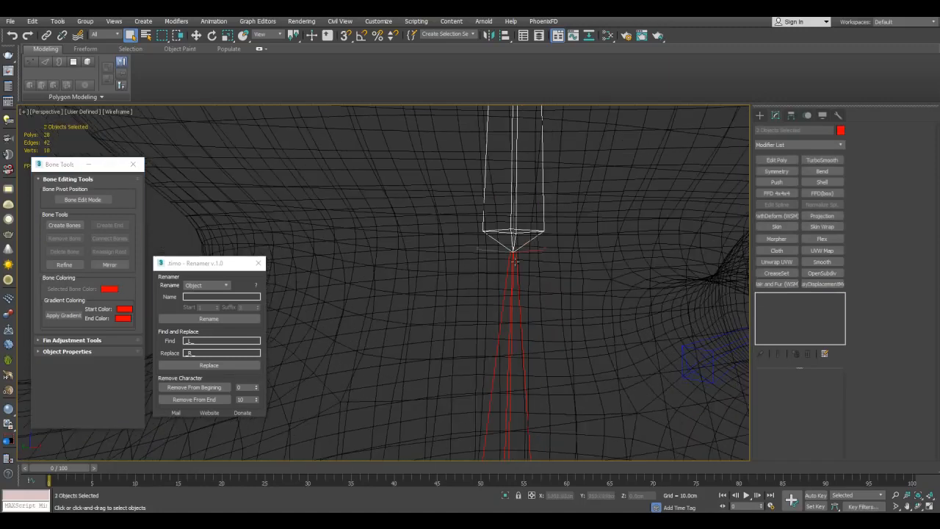
Try rotating the upper spine bone and undo the rotation.
{"action": "left_click", "coordinate": [515, 267]}
{"action": "scroll", "coordinate": [507, 286], "scroll_direction": "down", "scroll_amount": 3}
{"action": "key", "text": "e"}
{"action": "middle_click_drag", "start_coordinate": [486, 313], "coordinate": [492, 282]}
{"action": "mouse_move", "coordinate": [476, 342]}
{"action": "left_mouse_down"}
{"action": "mouse_move", "coordinate": [488, 378]}
{"action": "mouse_move", "coordinate": [481, 345]}
{"action": "left_mouse_up"}
{"action": "key", "text": "ctrl+z"}
Isolate the red spine and head bone chain.
{"action": "scroll", "coordinate": [482, 308], "scroll_direction": "down", "scroll_amount": 4}
{"action": "key", "text": "q"}
{"action": "middle_click_drag", "start_coordinate": [502, 230], "coordinate": [402, 137], "text": "alt"}
{"action": "left_click_drag", "start_coordinate": [397, 140], "coordinate": [444, 383]}
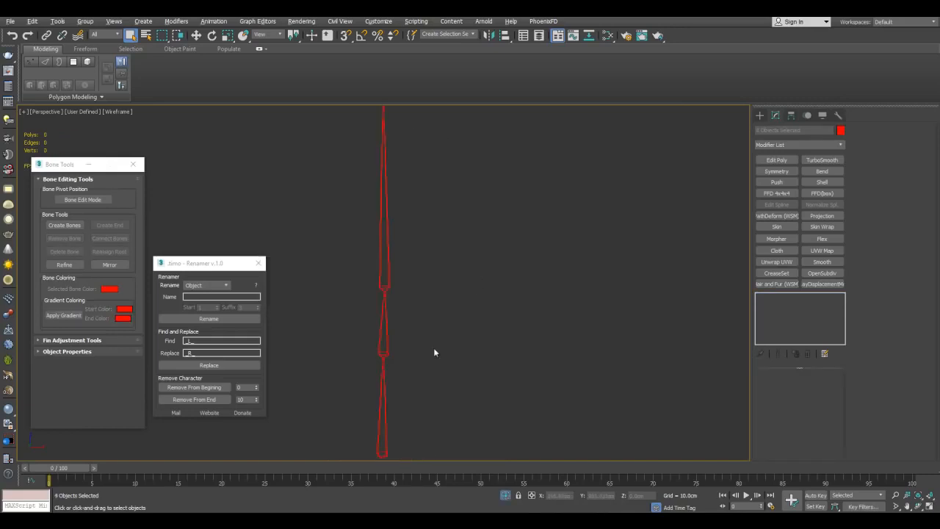
{"action": "left_click", "coordinate": [430, 323]}
Reset the X position of both spine bones, the head bone and its end nub to 0.
{"action": "middle_click_drag", "start_coordinate": [492, 299], "coordinate": [512, 350], "text": "alt"}
{"action": "right_click", "coordinate": [576, 496]}
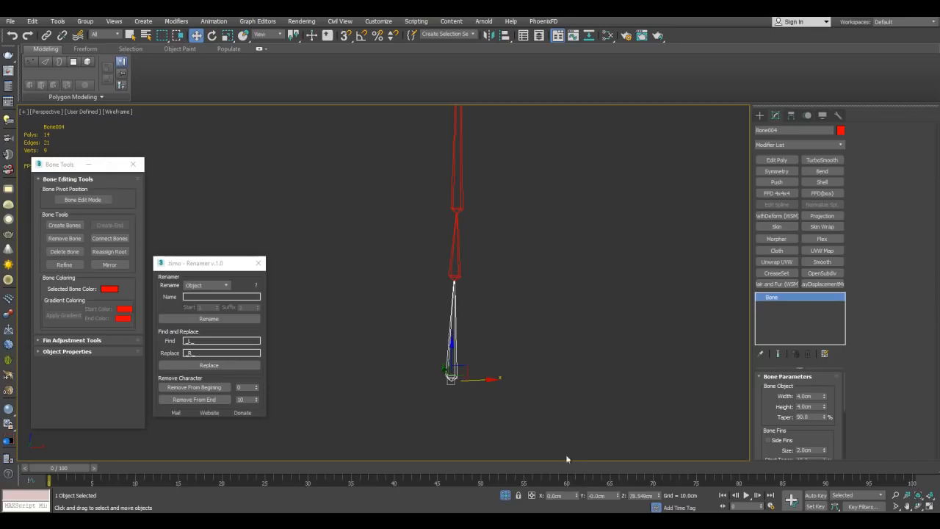
{"action": "left_click_drag", "start_coordinate": [483, 270], "coordinate": [484, 270]}
{"action": "right_click", "coordinate": [577, 497]}
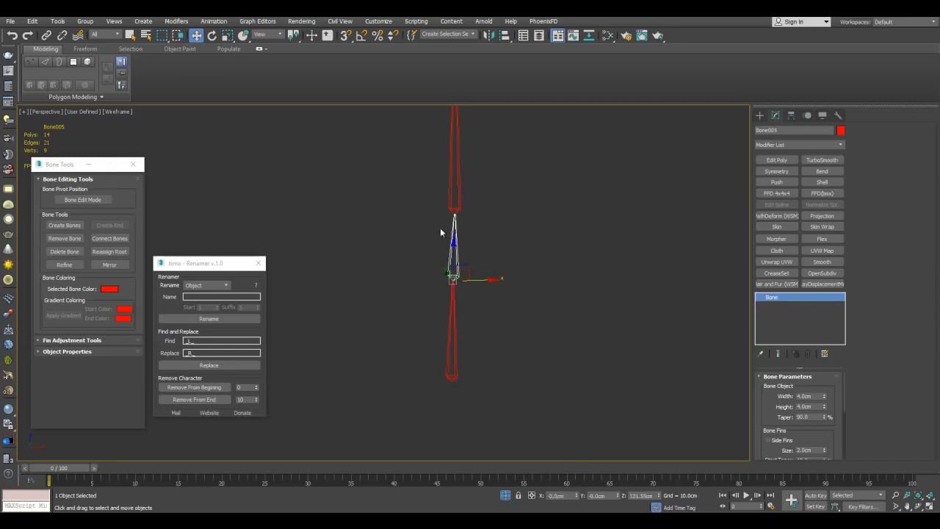
{"action": "left_click_drag", "start_coordinate": [422, 190], "coordinate": [574, 221]}
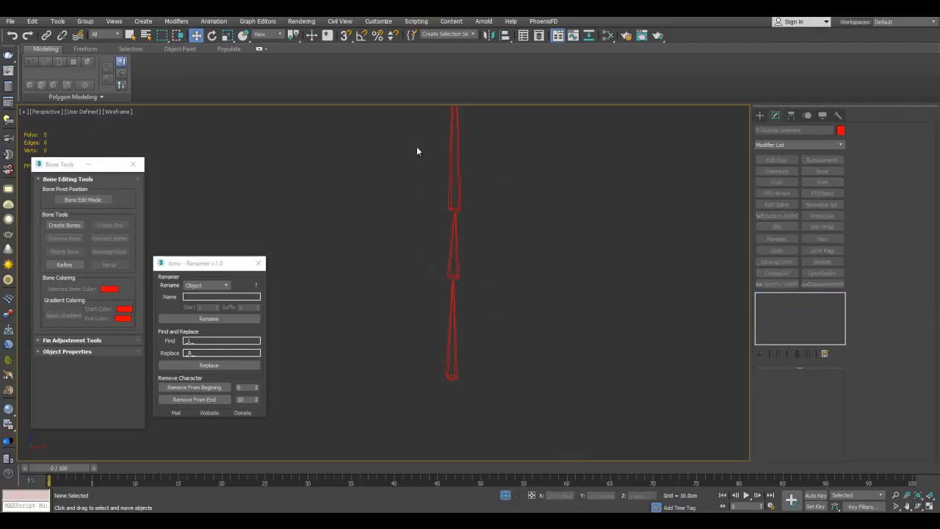
{"action": "left_click_drag", "start_coordinate": [417, 163], "coordinate": [509, 194]}
{"action": "right_click", "coordinate": [577, 497]}
{"action": "middle_click_drag", "start_coordinate": [551, 192], "coordinate": [577, 353]}
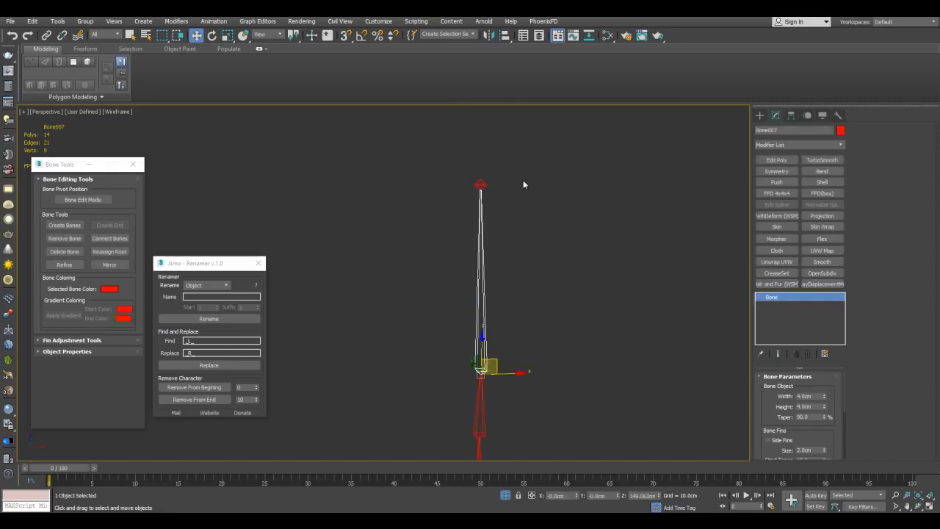
{"action": "left_click", "coordinate": [481, 183]}
{"action": "right_click", "coordinate": [576, 497]}
Exit isolation and copy the name of the blue forearm bone, bone_L_forearm.
{"action": "middle_click_drag", "start_coordinate": [598, 370], "coordinate": [608, 314]}
{"action": "left_click", "coordinate": [497, 232]}
{"action": "left_click", "coordinate": [488, 420]}
{"action": "middle_click_drag", "start_coordinate": [630, 380], "coordinate": [617, 245]}
{"action": "key", "text": "alt+q"}
{"action": "left_click_drag", "start_coordinate": [569, 279], "coordinate": [564, 282]}
{"action": "left_click", "coordinate": [597, 190]}
{"action": "left_click_drag", "start_coordinate": [552, 206], "coordinate": [551, 298]}
{"action": "left_click", "coordinate": [563, 243], "text": "alt"}
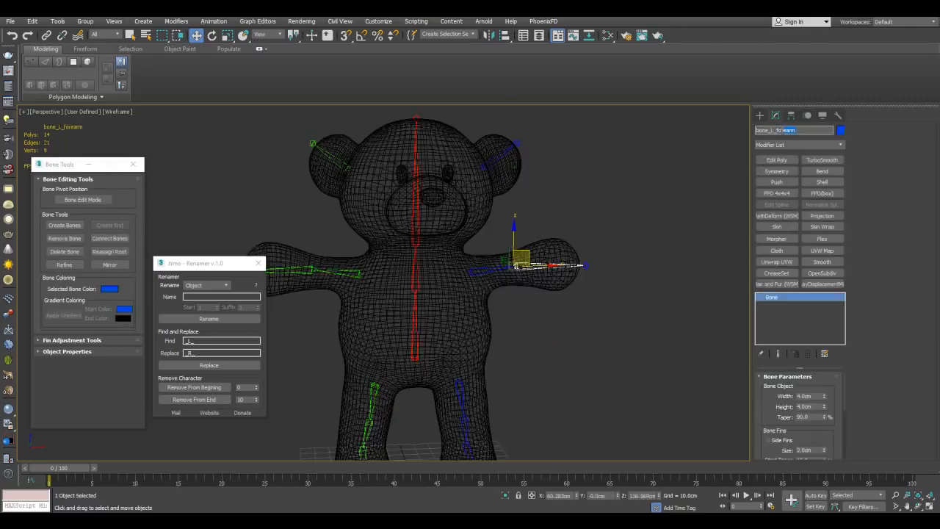
Isolate the red spine and head chain and rename its lowest bone as bone_spine01.
{"action": "middle_click_drag", "start_coordinate": [389, 120], "coordinate": [433, 116]}
{"action": "left_click_drag", "start_coordinate": [431, 111], "coordinate": [478, 344]}
{"action": "left_click", "coordinate": [489, 326], "text": "alt"}
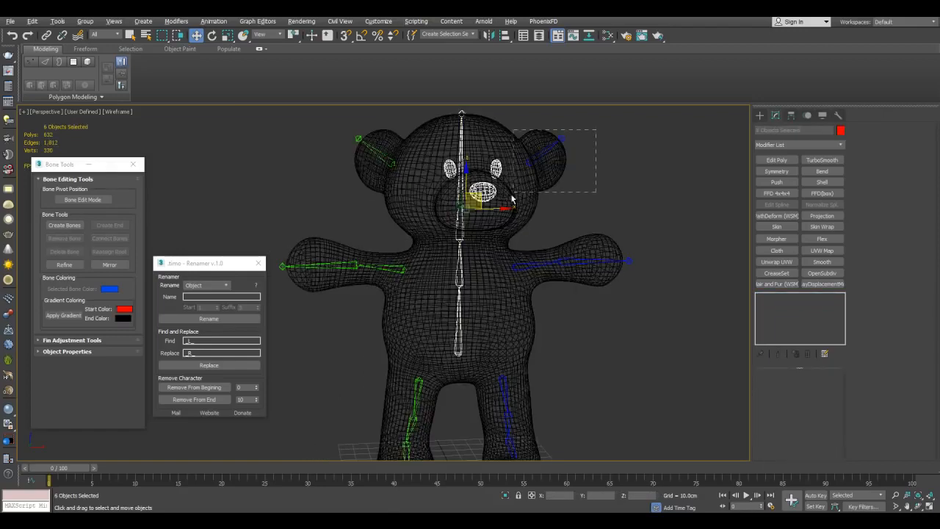
{"action": "key", "text": "alt+q"}
{"action": "left_click_drag", "start_coordinate": [339, 386], "coordinate": [479, 402]}
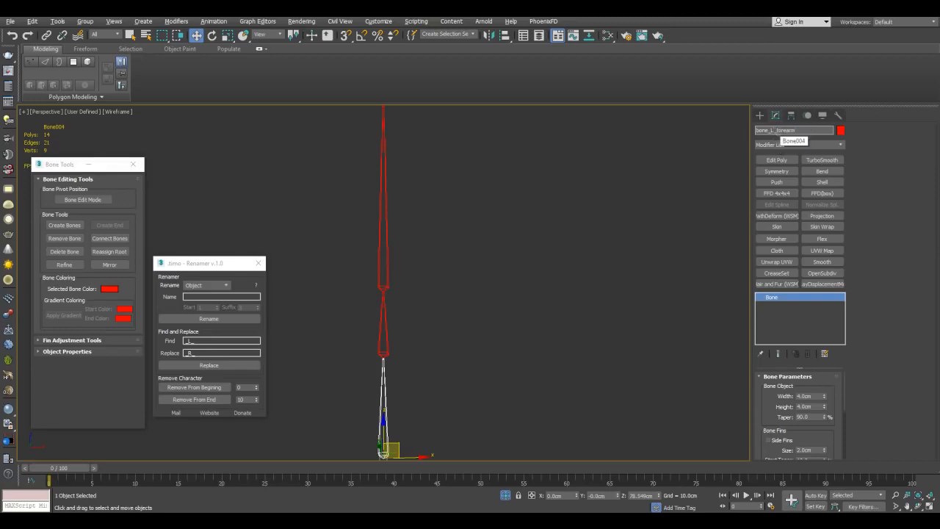
{"action": "key", "text": "BackSpace"}
{"action": "key", "text": "BackSpace"}
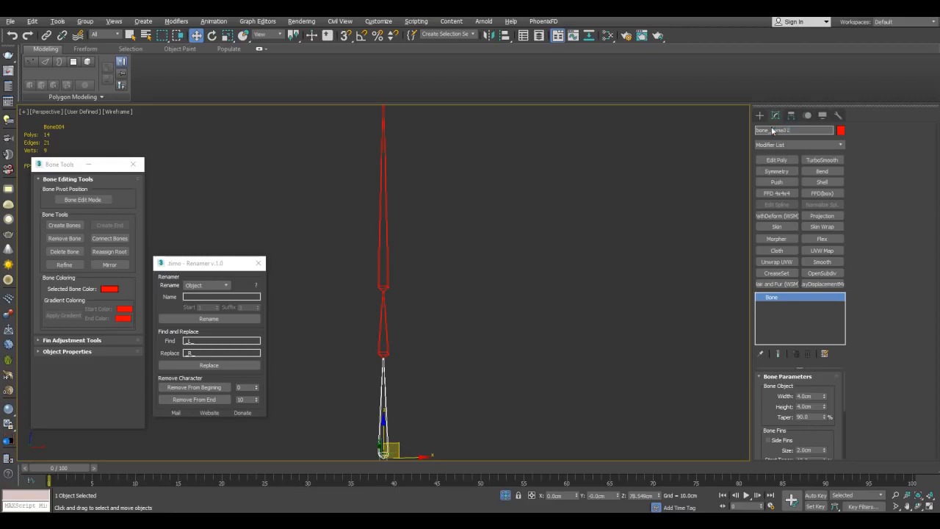
Rename the second spine bone as bone_spine02.
{"action": "middle_click_drag", "start_coordinate": [499, 272], "coordinate": [533, 223]}
{"action": "left_click_drag", "start_coordinate": [466, 267], "coordinate": [471, 266]}
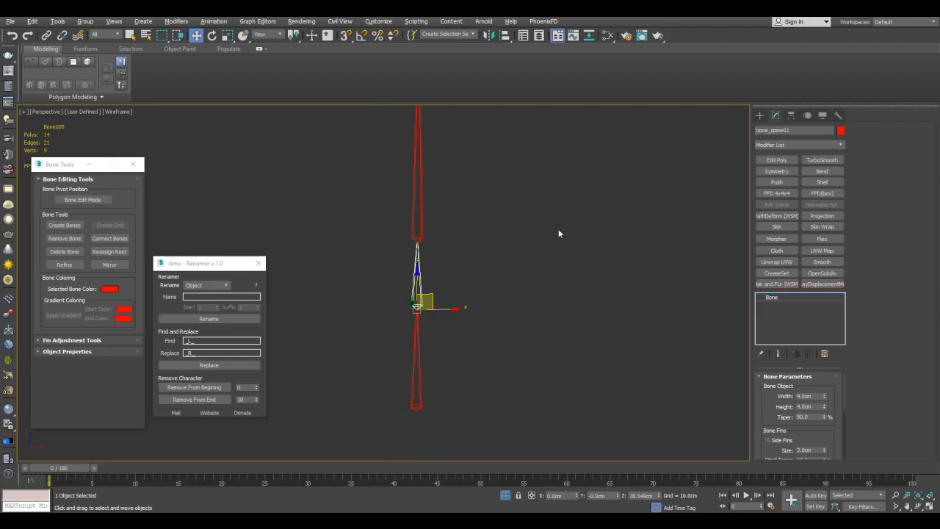
{"action": "double_click", "coordinate": [781, 131]}
{"action": "type", "text": "bone_spine01"}
{"action": "type", "text": "2"}
Rename the long bone above the spine as bone_head.
{"action": "middle_click_drag", "start_coordinate": [557, 228], "coordinate": [583, 292]}
{"action": "left_click_drag", "start_coordinate": [423, 229], "coordinate": [460, 246]}
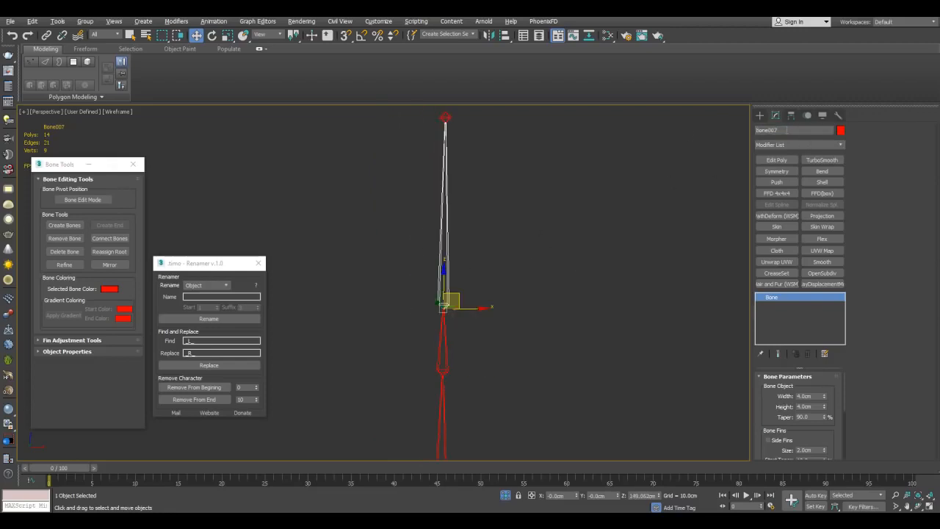
{"action": "double_click", "coordinate": [786, 130]}
{"action": "type", "text": "bone_spine01"}
{"action": "left_click_drag", "start_coordinate": [795, 131], "coordinate": [770, 130]}
{"action": "type", "text": "h"}
{"action": "key", "text": "Return"}
Rename the end nub at the top of the head as boneNub_head.
{"action": "left_click", "coordinate": [461, 147]}
{"action": "double_click", "coordinate": [791, 130]}
{"action": "type", "text": "bone_spine01"}
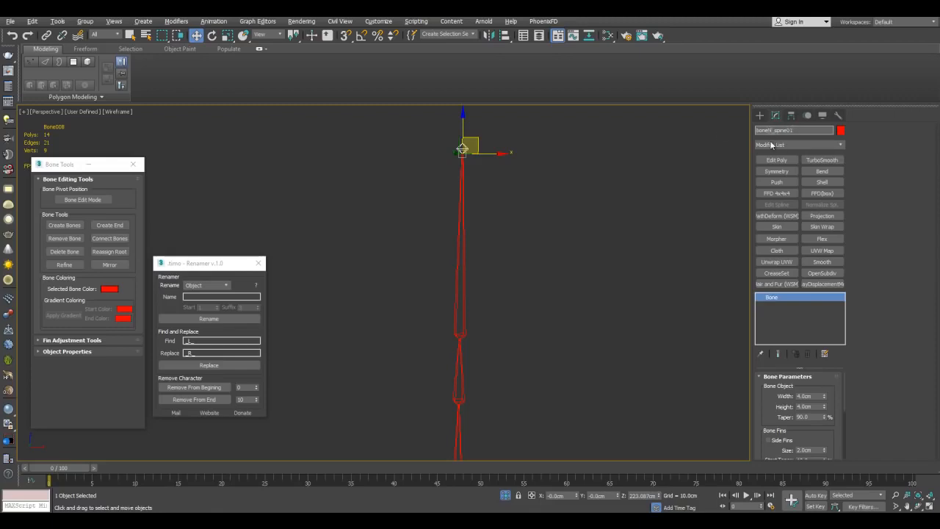
{"action": "type", "text": "Nub_head"}
Exit isolation of the spine chain and select the head, ear and hand nubs on both sides together.
{"action": "middle_click_drag", "start_coordinate": [568, 218], "coordinate": [596, 233]}
{"action": "key", "text": "q"}
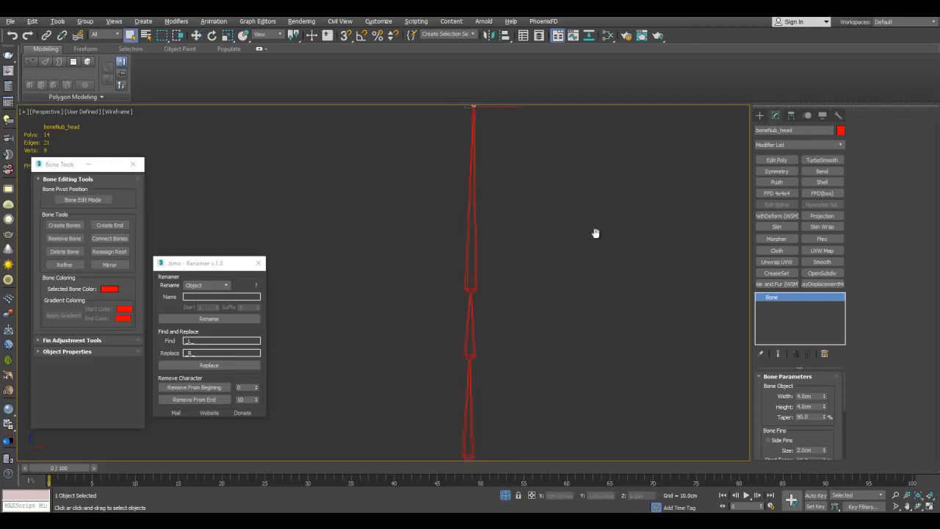
{"action": "key", "text": "alt+q"}
{"action": "middle_click_drag", "start_coordinate": [668, 172], "coordinate": [616, 204]}
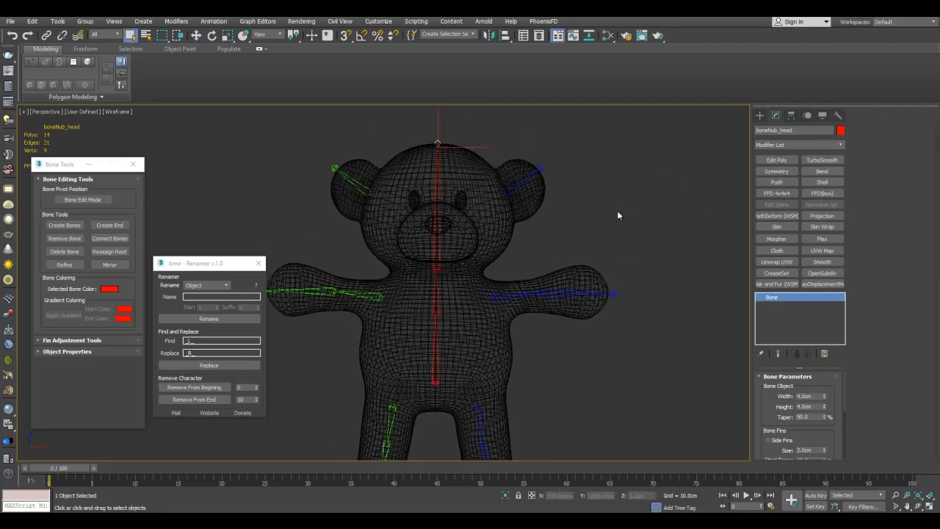
{"action": "left_click", "coordinate": [541, 167], "text": "ctrl"}
{"action": "left_click", "coordinate": [613, 293], "text": "ctrl"}
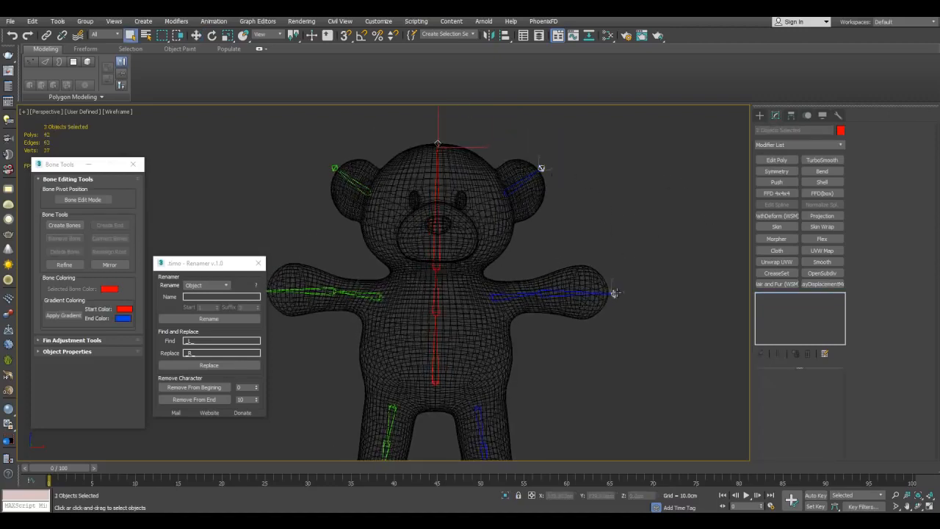
{"action": "middle_click_drag", "start_coordinate": [371, 283], "coordinate": [558, 257]}
{"action": "left_click", "coordinate": [440, 267], "text": "ctrl"}
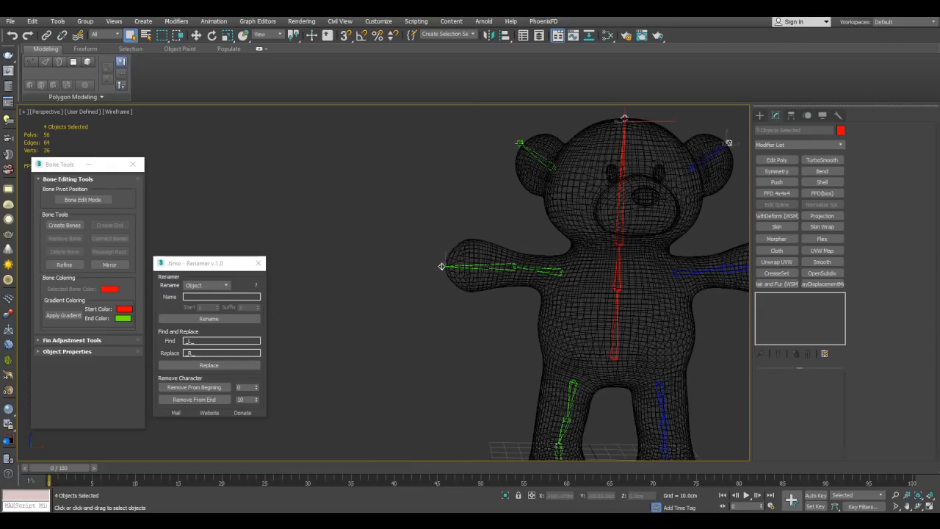
Add the selected head, ear and hand nubs to the bone nubs layer and expand the bones layer to review its contents.
{"action": "left_click", "coordinate": [540, 37]}
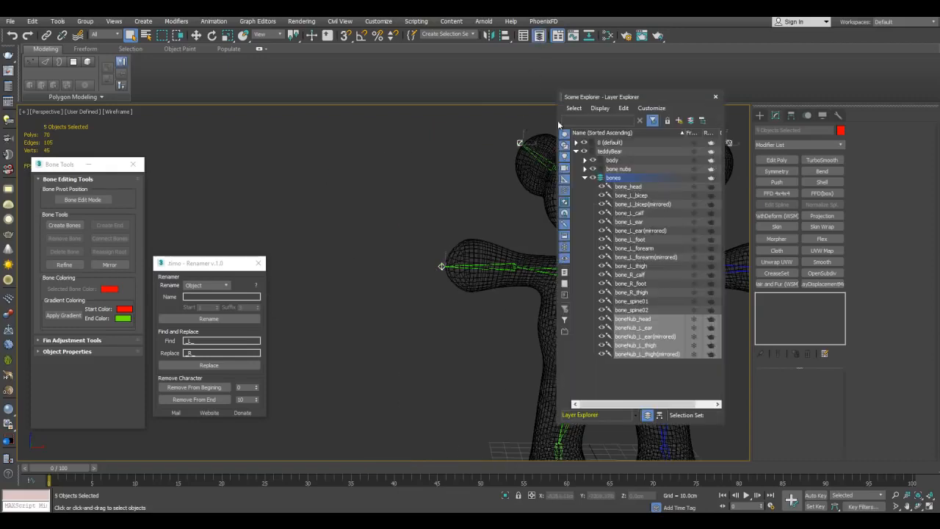
{"action": "left_click", "coordinate": [600, 168]}
{"action": "left_click", "coordinate": [690, 119]}
{"action": "middle_click_drag", "start_coordinate": [468, 214], "coordinate": [419, 171]}
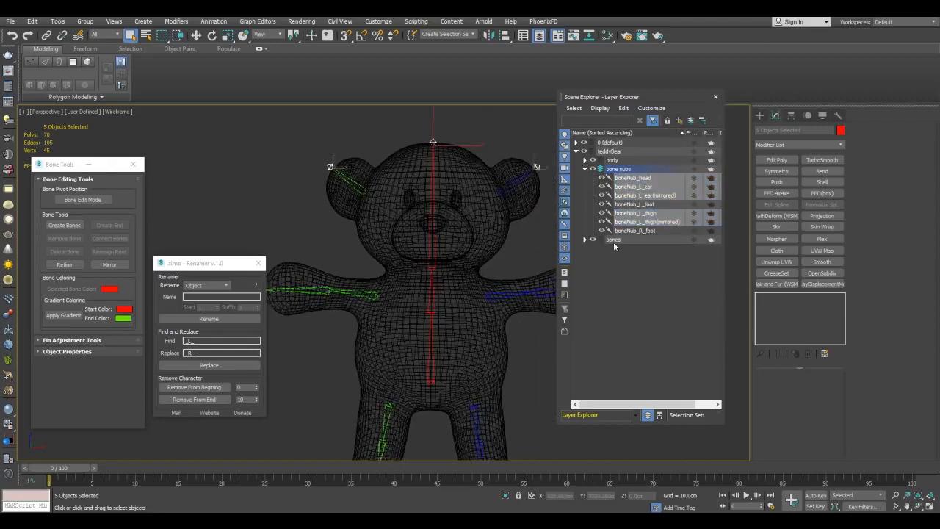
{"action": "left_click", "coordinate": [585, 240]}
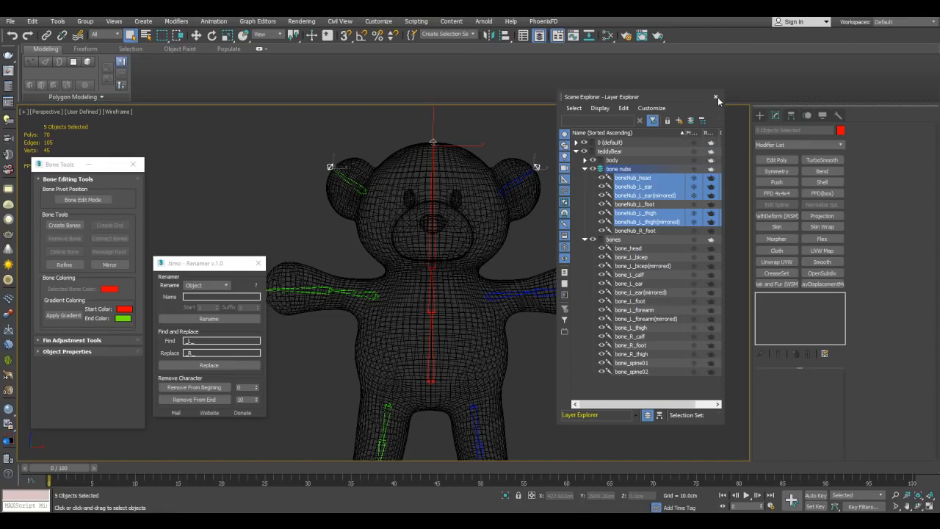
{"action": "left_click", "coordinate": [716, 97]}
Select the green ear and arm bones, replace _L_ with _R_ in their names and strip the 10-character mirrored suffix.
{"action": "key", "text": "z"}
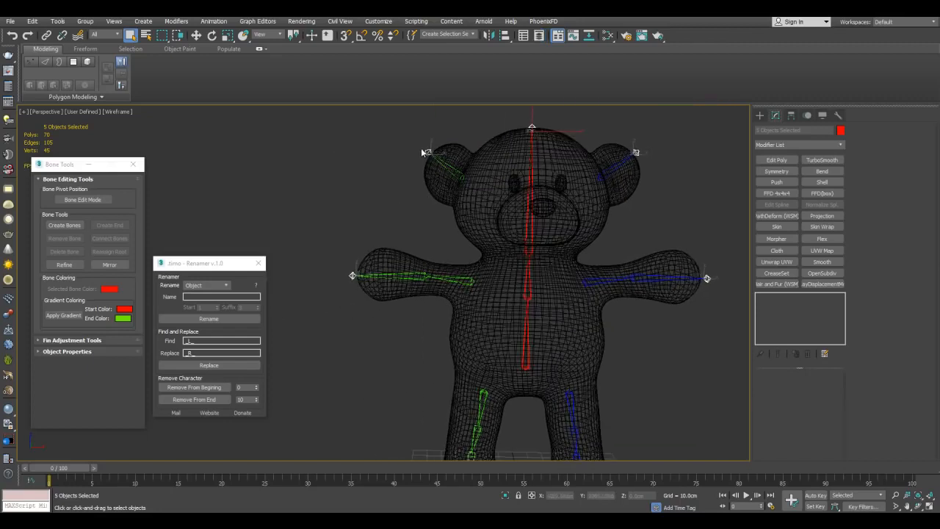
{"action": "left_click_drag", "start_coordinate": [322, 146], "coordinate": [490, 353]}
{"action": "middle_click_drag", "start_coordinate": [503, 317], "coordinate": [546, 271]}
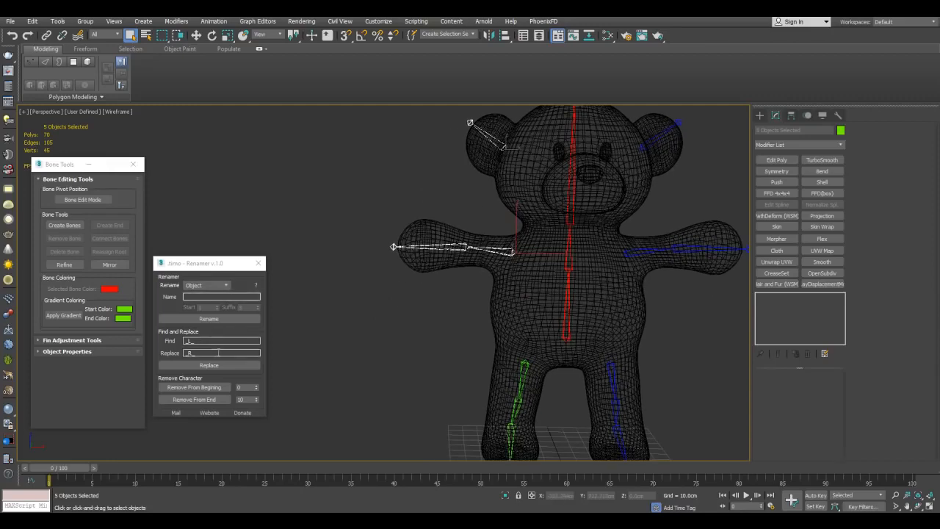
{"action": "mouse_move", "coordinate": [204, 269]}
{"action": "left_mouse_down"}
{"action": "mouse_move", "coordinate": [272, 226]}
{"action": "mouse_move", "coordinate": [209, 272]}
{"action": "left_mouse_up"}
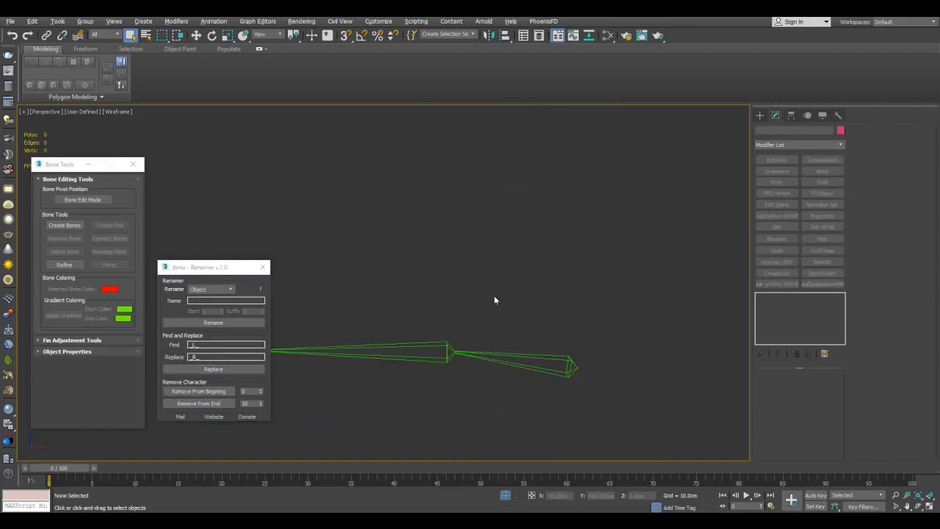
Check the new names of the green bicep and forearm bones in isolation, and return to the full bear.
{"action": "left_click", "coordinate": [523, 362]}
{"action": "middle_click_drag", "start_coordinate": [464, 397], "coordinate": [533, 344]}
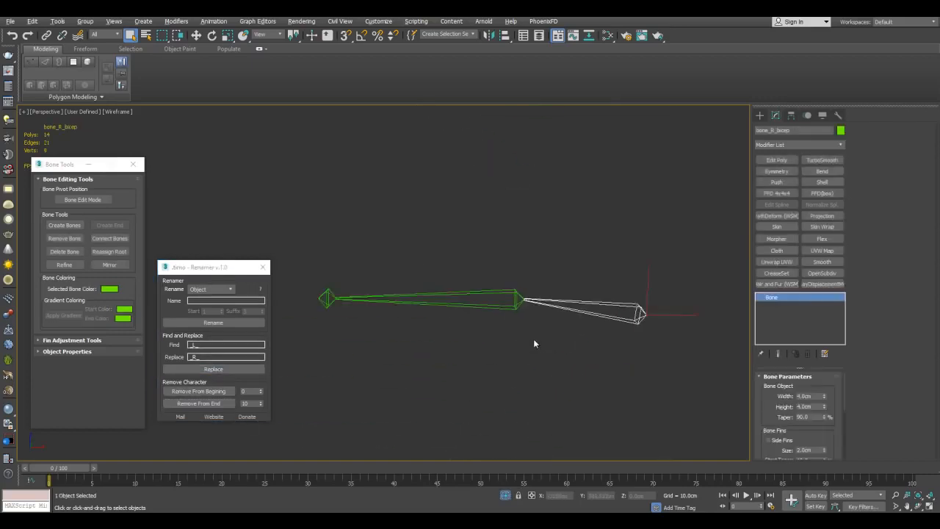
{"action": "scroll", "coordinate": [602, 399], "scroll_direction": "down", "scroll_amount": 3}
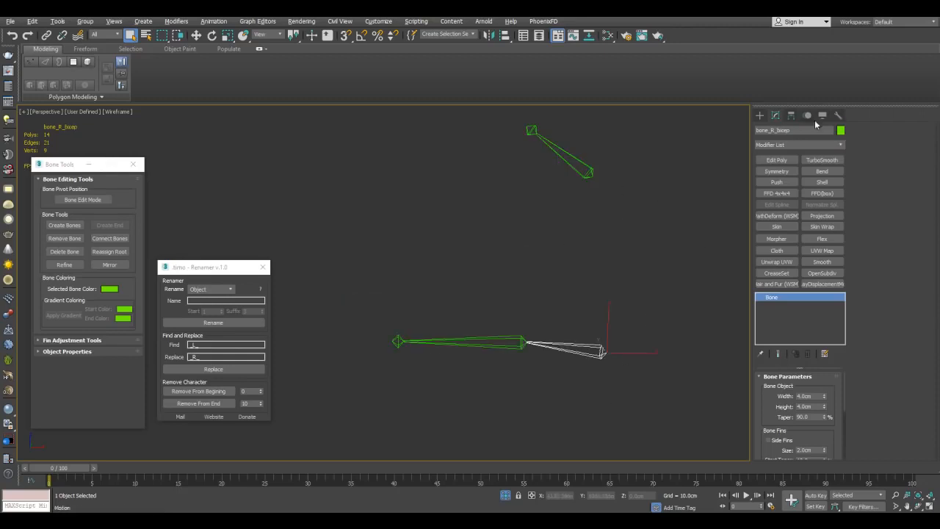
{"action": "middle_click_drag", "start_coordinate": [587, 242], "coordinate": [599, 233]}
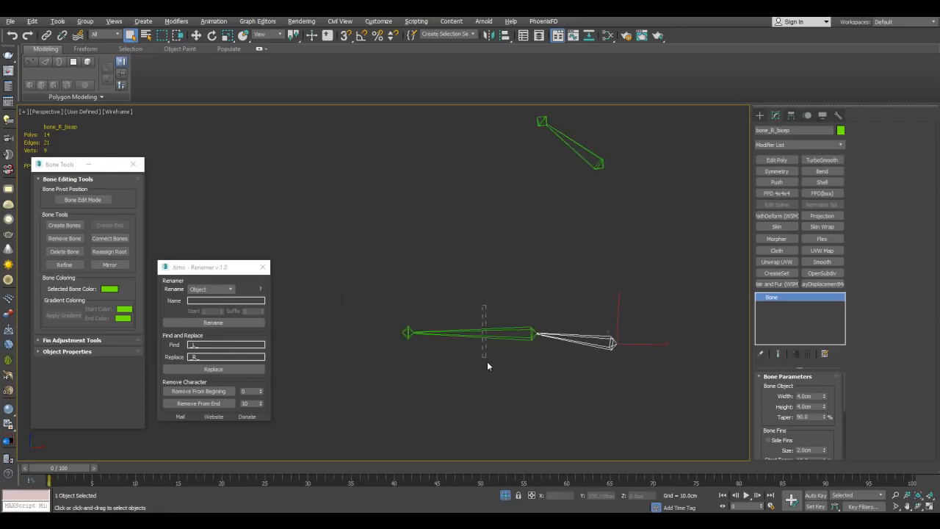
{"action": "left_click", "coordinate": [486, 331]}
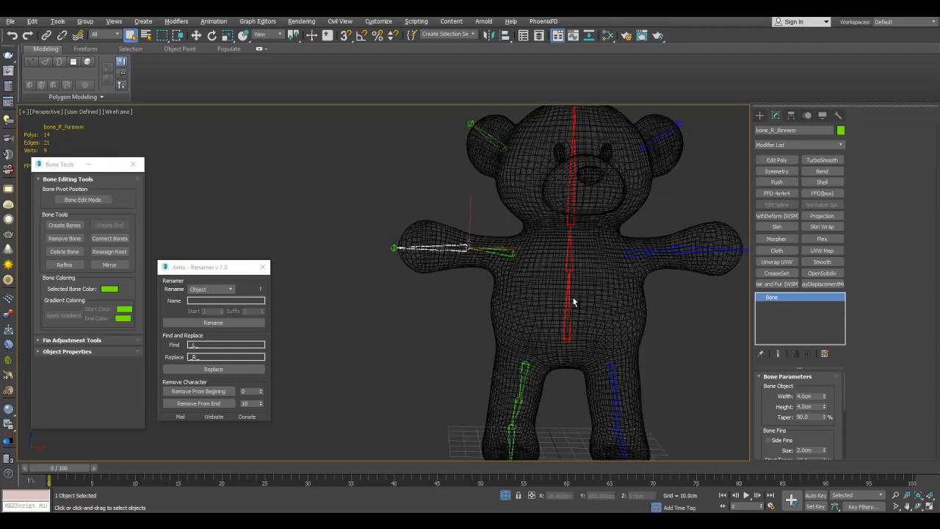
{"action": "left_click", "coordinate": [656, 349]}
Hide the bone nubs layer inside the teddyBear layer.
{"action": "scroll", "coordinate": [632, 345], "scroll_direction": "down", "scroll_amount": 4}
{"action": "middle_click_drag", "start_coordinate": [341, 166], "coordinate": [427, 168]}
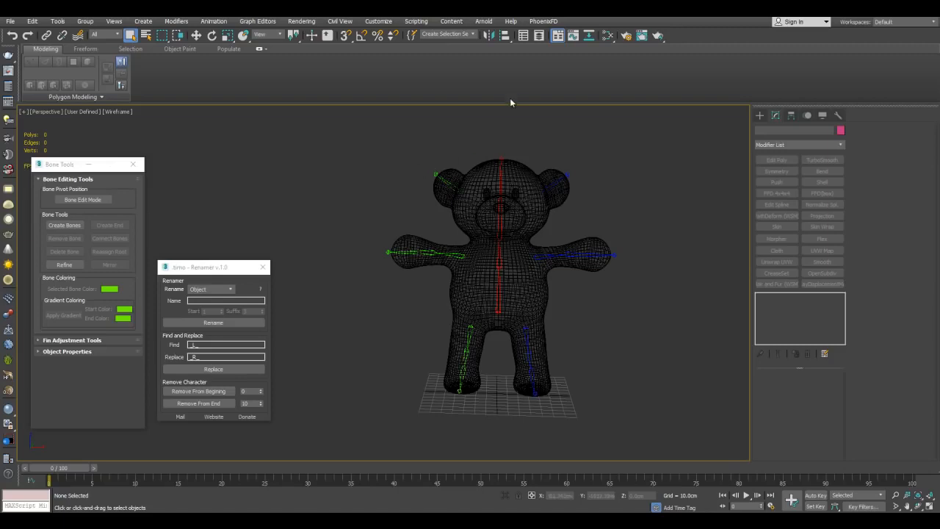
{"action": "left_click", "coordinate": [539, 36]}
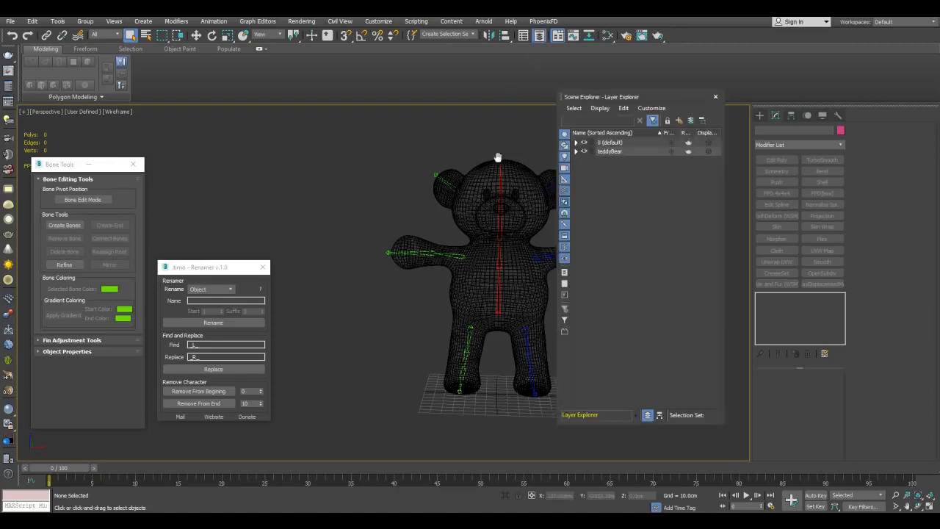
{"action": "middle_click_drag", "start_coordinate": [500, 158], "coordinate": [431, 175]}
{"action": "left_click", "coordinate": [575, 151]}
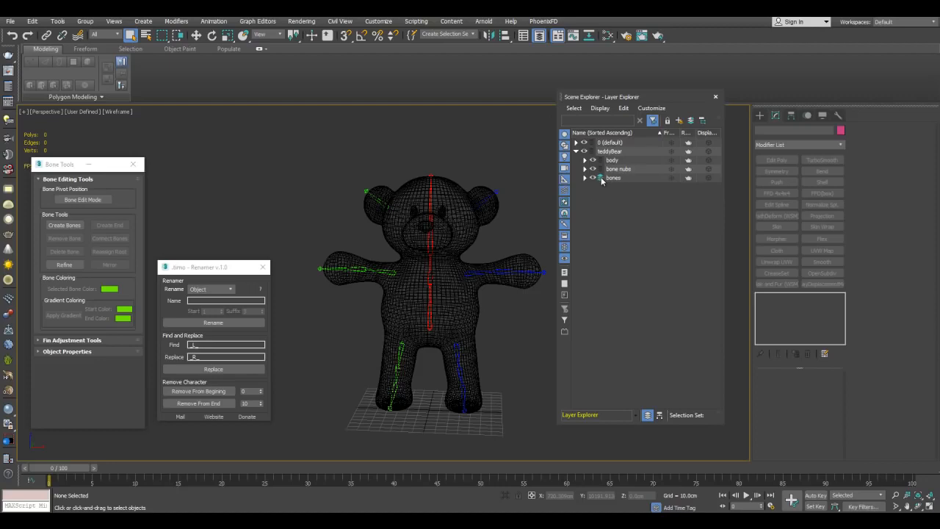
{"action": "left_click", "coordinate": [593, 170]}
{"action": "left_click", "coordinate": [716, 98]}
Select the whole skeleton without the teddy bear's body mesh and isolate the bones.
{"action": "middle_click_drag", "start_coordinate": [428, 206], "coordinate": [457, 197]}
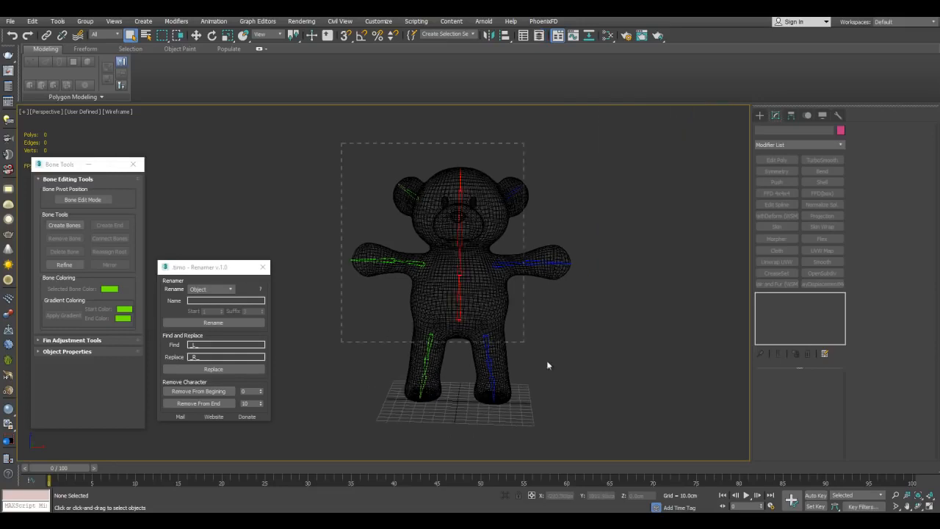
{"action": "left_click_drag", "start_coordinate": [380, 211], "coordinate": [577, 411]}
{"action": "left_click", "coordinate": [490, 310], "text": "alt"}
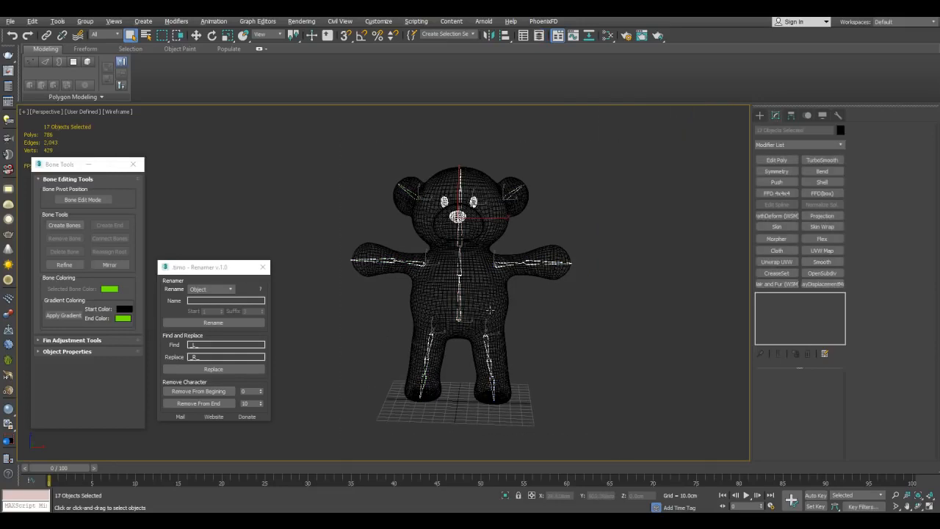
{"action": "key", "text": "alt+q"}
{"action": "left_click", "coordinate": [471, 216]}
{"action": "middle_click_drag", "start_coordinate": [472, 216], "coordinate": [442, 233], "text": "alt"}
Try transforming the lowest spine bone to test which bones follow it, and undo the change.
{"action": "left_click_drag", "start_coordinate": [426, 275], "coordinate": [421, 333]}
{"action": "key", "text": "e"}
{"action": "key", "text": "ctrl+z"}
{"action": "key", "text": "w"}
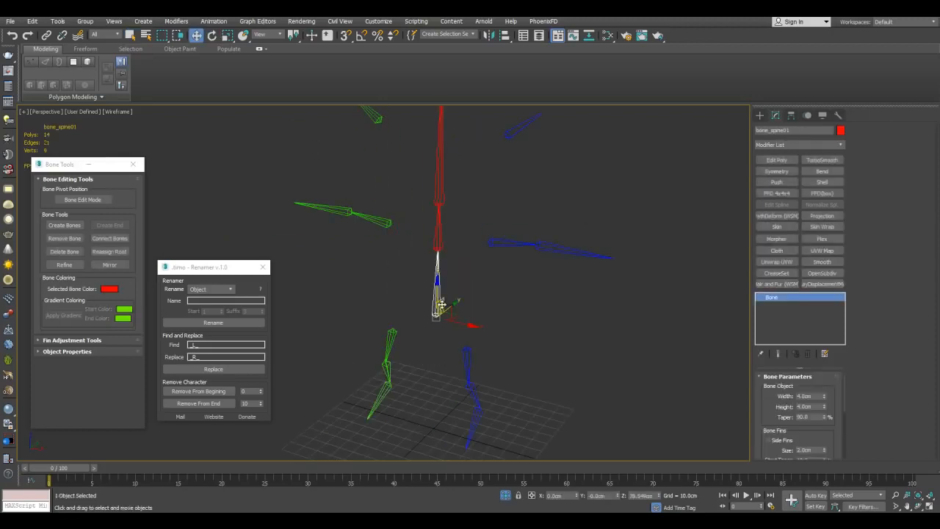
{"action": "middle_click_drag", "start_coordinate": [461, 275], "coordinate": [470, 237], "text": "alt"}
{"action": "left_click", "coordinate": [508, 254]}
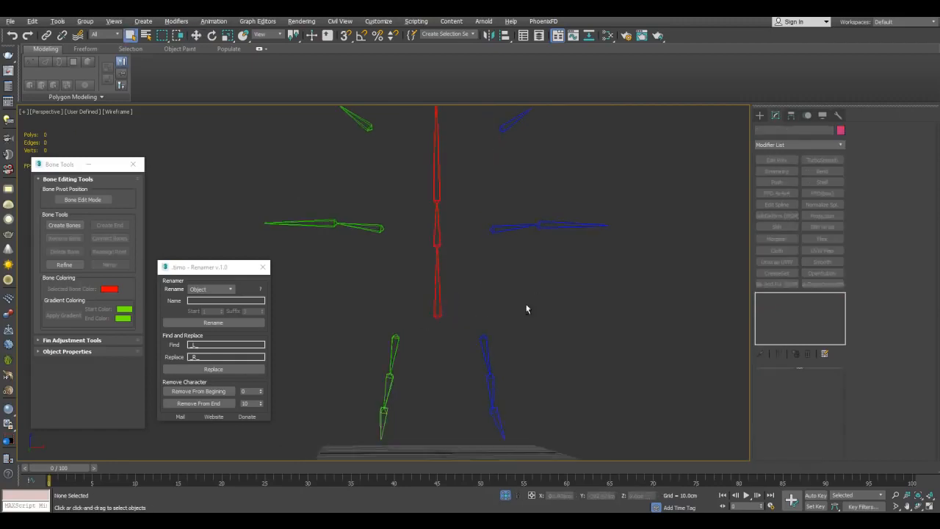
Link the blue and green thigh bones to the lowest spine bone as their parent.
{"action": "middle_click_drag", "start_coordinate": [535, 295], "coordinate": [508, 269], "text": "alt"}
{"action": "left_click", "coordinate": [131, 36]}
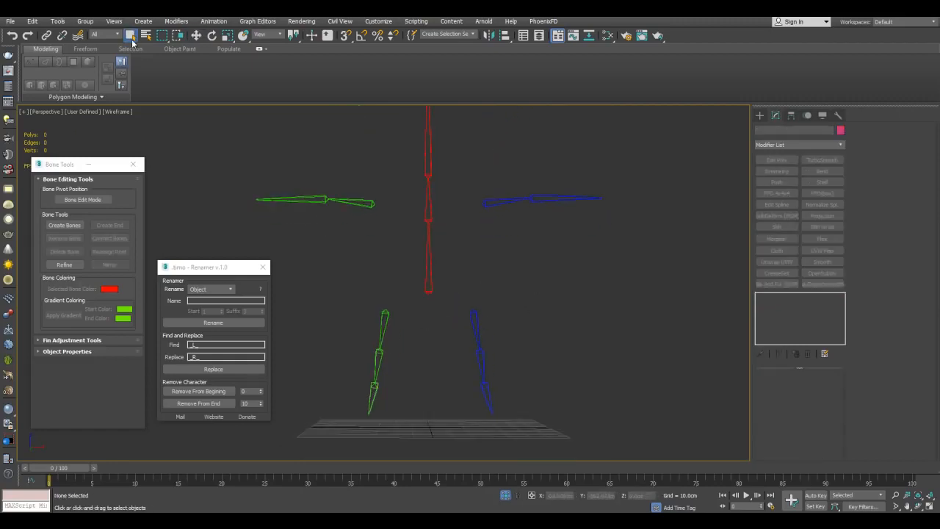
{"action": "left_click", "coordinate": [46, 36]}
{"action": "scroll", "coordinate": [493, 282], "scroll_direction": "up", "scroll_amount": 3}
{"action": "middle_click_drag", "start_coordinate": [494, 279], "coordinate": [541, 284], "text": "alt"}
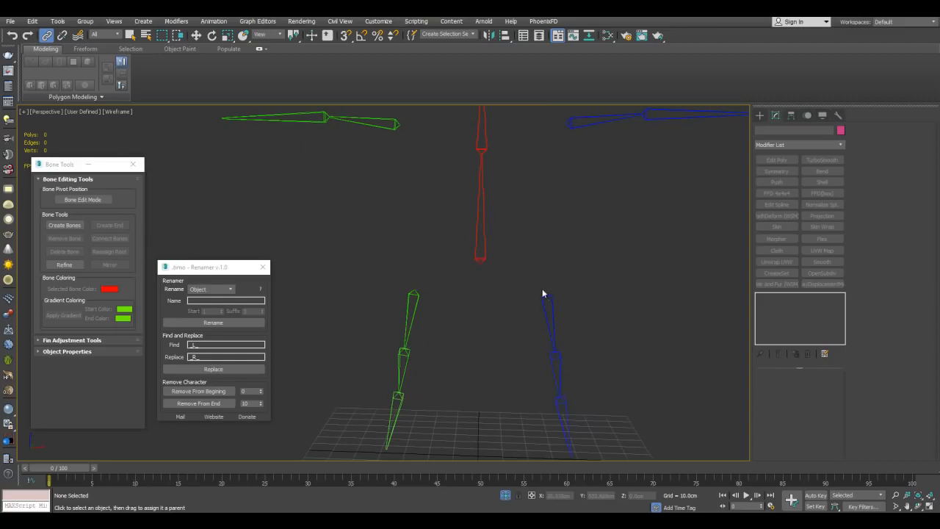
{"action": "left_click_drag", "start_coordinate": [549, 296], "coordinate": [479, 261]}
{"action": "left_click_drag", "start_coordinate": [415, 294], "coordinate": [480, 264]}
Link the blue and green bicep bones to the second spine bone as their parent.
{"action": "mouse_move", "coordinate": [558, 269]}
{"action": "middle_mouse_down", "text": "alt"}
{"action": "mouse_move", "coordinate": [585, 263]}
{"action": "mouse_move", "coordinate": [555, 272]}
{"action": "middle_mouse_up", "text": "alt"}
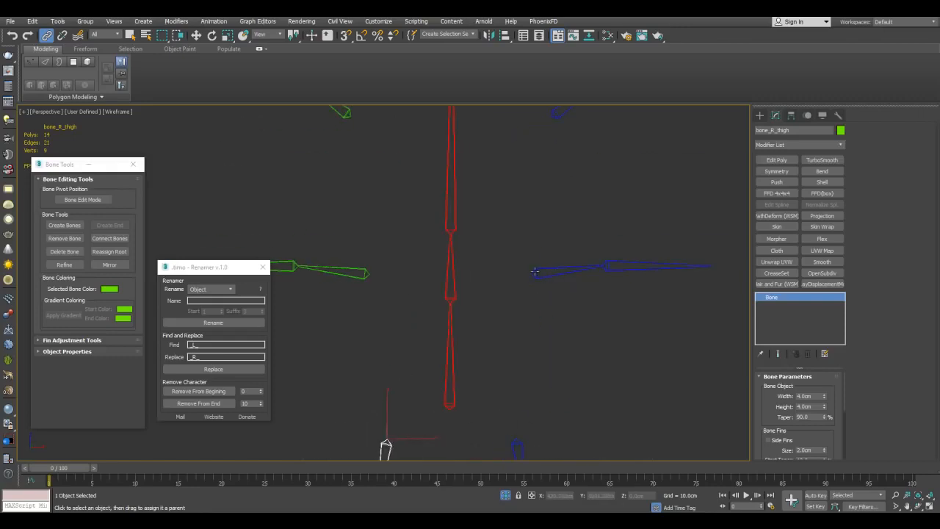
{"action": "left_click", "coordinate": [534, 271]}
{"action": "left_click_drag", "start_coordinate": [461, 269], "coordinate": [453, 269]}
{"action": "middle_click_drag", "start_coordinate": [418, 271], "coordinate": [450, 286], "text": "alt"}
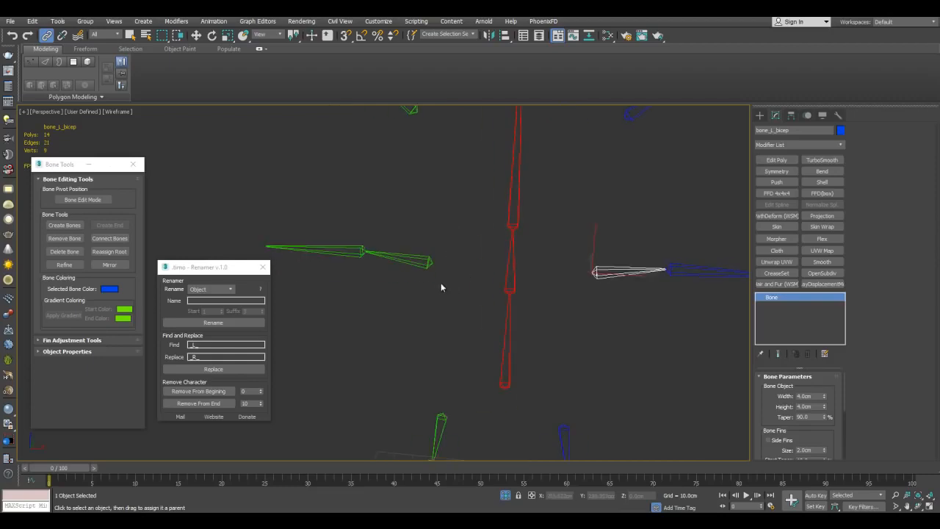
{"action": "left_click", "coordinate": [432, 262]}
{"action": "left_click_drag", "start_coordinate": [496, 263], "coordinate": [516, 258]}
Link the blue and green ear bones to the head bone, and leave the link tool with nothing selected.
{"action": "middle_click_drag", "start_coordinate": [562, 212], "coordinate": [591, 264], "text": "alt"}
{"action": "left_click_drag", "start_coordinate": [599, 253], "coordinate": [478, 282]}
{"action": "middle_click_drag", "start_coordinate": [413, 279], "coordinate": [414, 256], "text": "alt"}
{"action": "left_click_drag", "start_coordinate": [397, 239], "coordinate": [499, 275]}
{"action": "middle_click_drag", "start_coordinate": [500, 275], "coordinate": [490, 263], "text": "alt"}
{"action": "scroll", "coordinate": [491, 262], "scroll_direction": "down", "scroll_amount": 4}
{"action": "key", "text": "q"}
{"action": "left_click", "coordinate": [560, 253]}
Test the linked hierarchy by moving the lowest spine bone, undoing the move and rotating the bone instead.
{"action": "middle_click_drag", "start_coordinate": [559, 253], "coordinate": [517, 233], "text": "alt"}
{"action": "middle_click_drag", "start_coordinate": [495, 171], "coordinate": [505, 243], "text": "alt"}
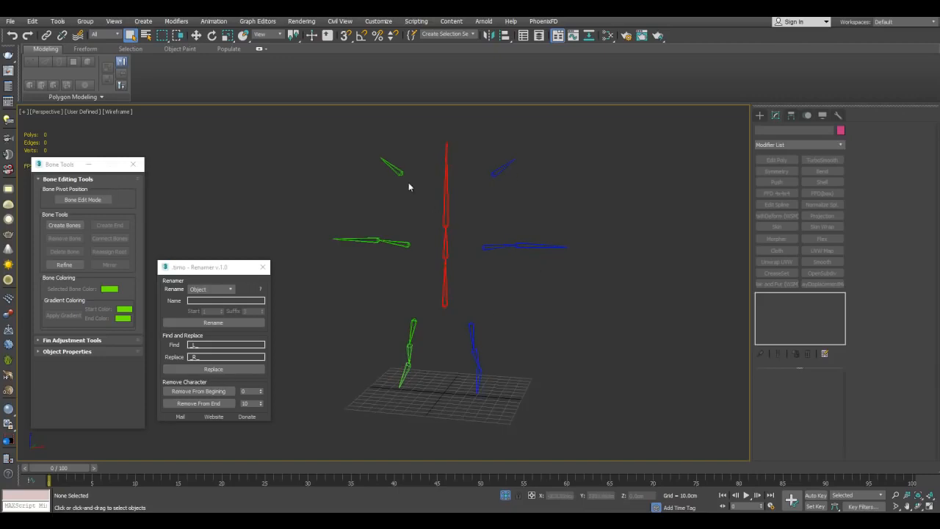
{"action": "left_click", "coordinate": [444, 282]}
{"action": "key", "text": "e"}
{"action": "key", "text": "w"}
{"action": "left_click_drag", "start_coordinate": [454, 285], "coordinate": [508, 221]}
{"action": "key", "text": "ctrl+z"}
{"action": "key", "text": "e"}
{"action": "left_click_drag", "start_coordinate": [449, 299], "coordinate": [474, 321]}
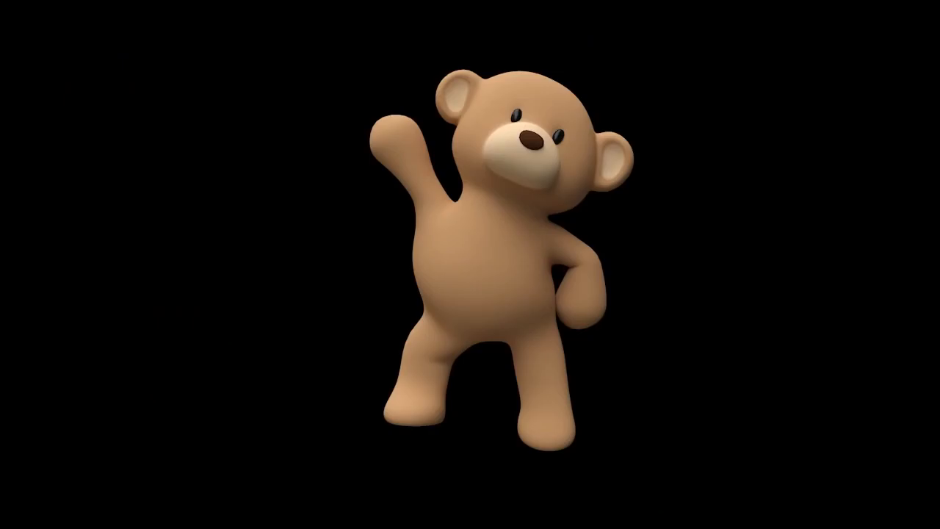